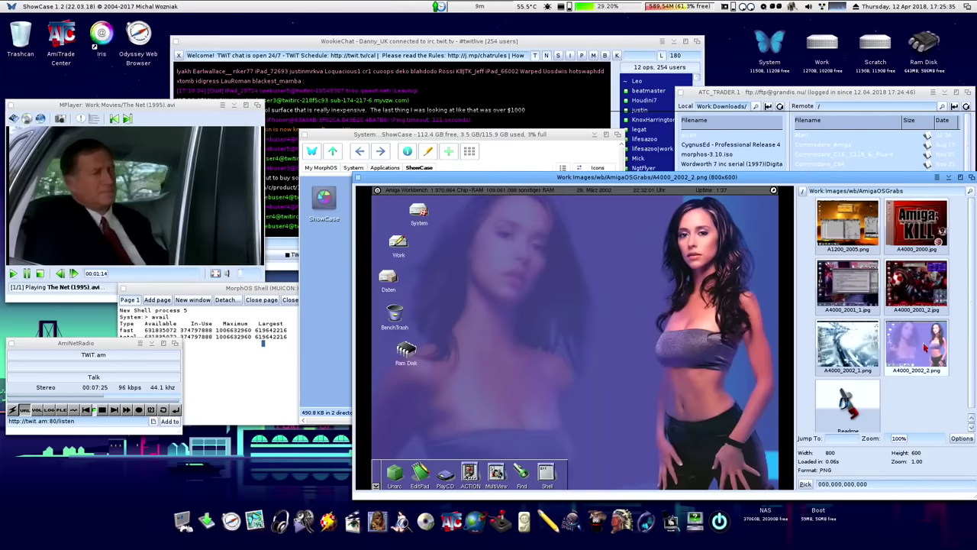
- Bring the ATC_TRADER FTP window forward and enter the remote Commodore_Amiga folder
{"action": "left_click", "coordinate": [807, 93]}
{"action": "double_click", "coordinate": [815, 144]}
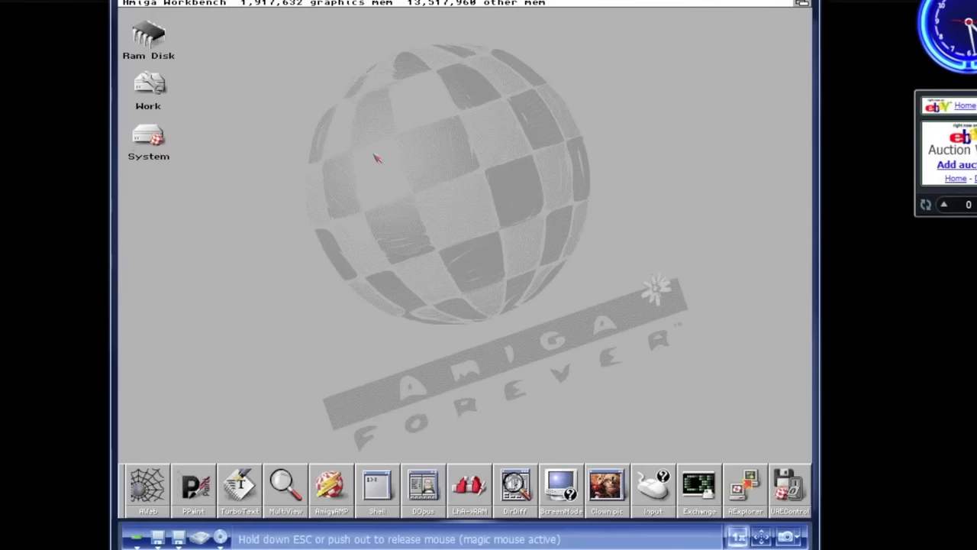
- Show all System drawer contents and view AmigaSYS details in the Applications catalogue
{"action": "double_click", "coordinate": [158, 137]}
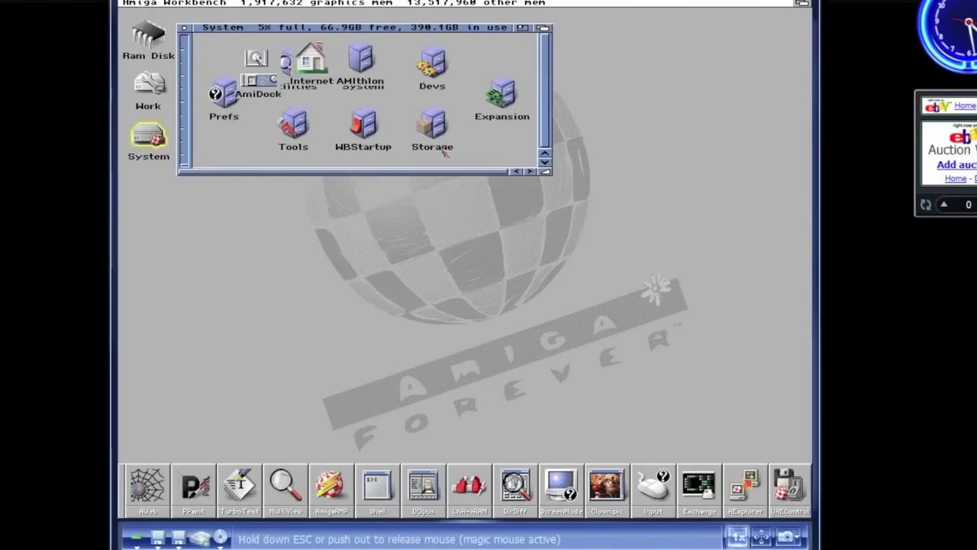
{"action": "right_click", "coordinate": [230, 14]}
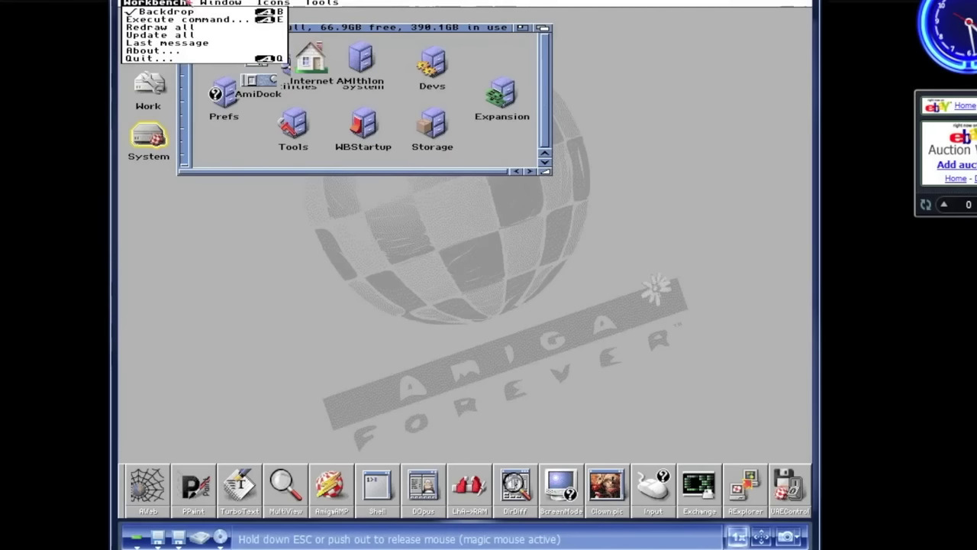
{"action": "right_click", "coordinate": [209, 47]}
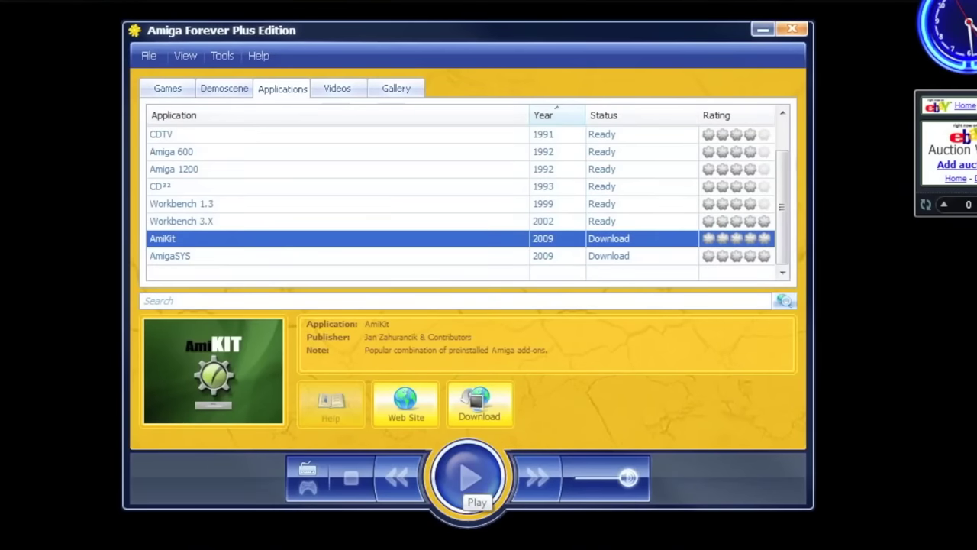
{"action": "left_click", "coordinate": [169, 256]}
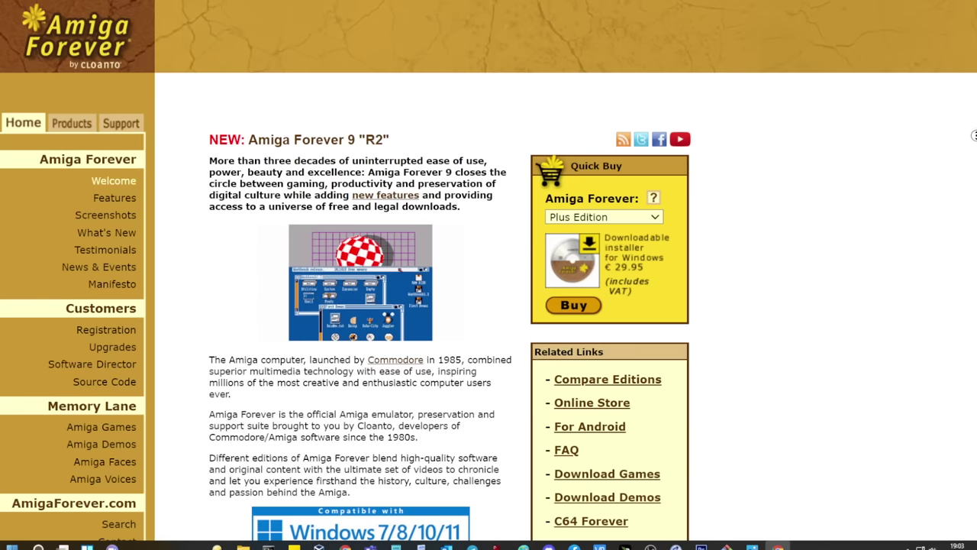
- Scroll the Amiga Forever home page down to the Value and Plus edition list
{"action": "scroll", "coordinate": [973, 136], "scroll_direction": "down", "scroll_amount": 1}
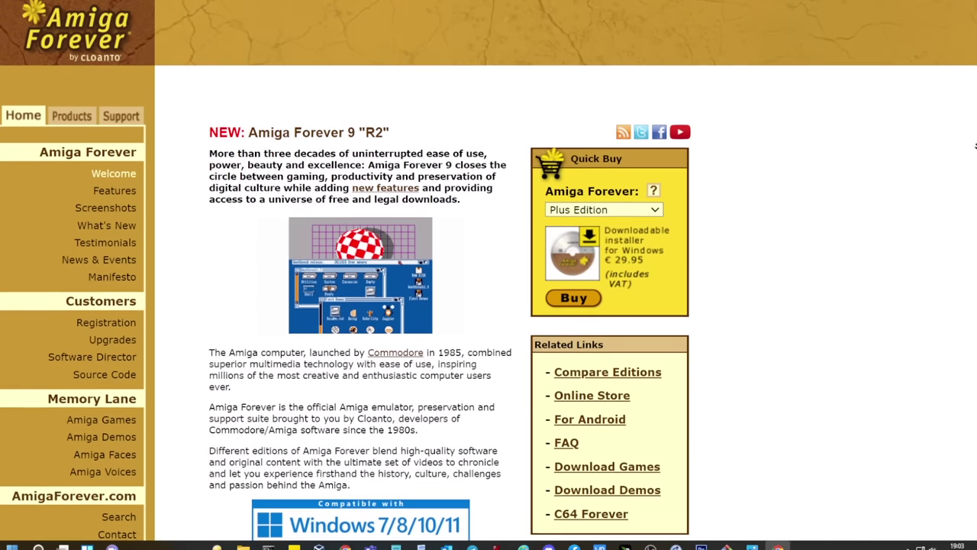
{"action": "scroll", "coordinate": [974, 149], "scroll_direction": "down", "scroll_amount": 2}
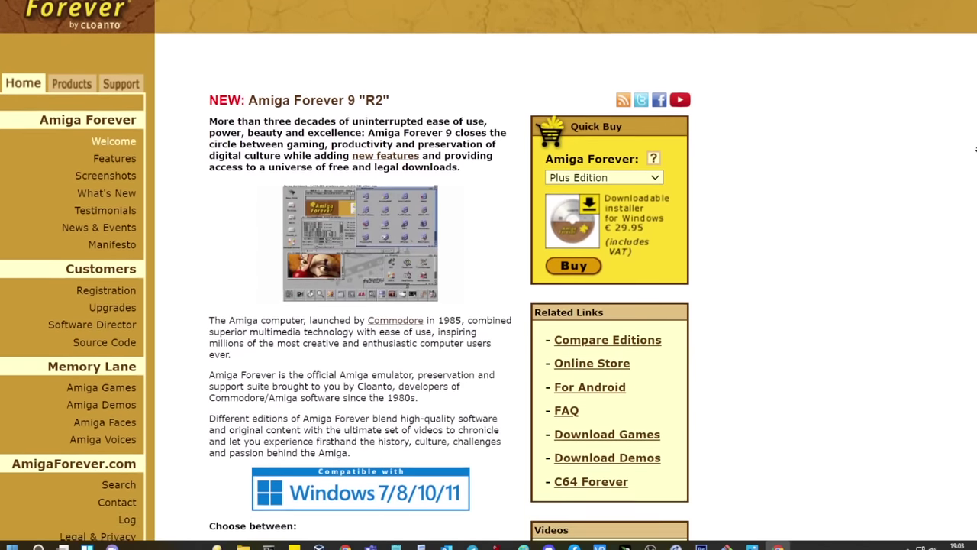
{"action": "scroll", "coordinate": [974, 151], "scroll_direction": "down", "scroll_amount": 2}
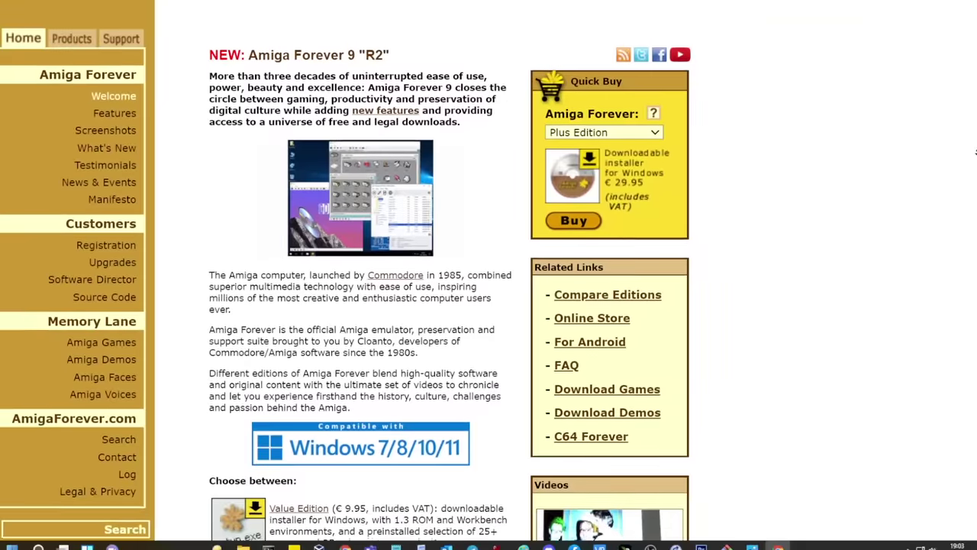
{"action": "scroll", "coordinate": [974, 152], "scroll_direction": "down", "scroll_amount": 2}
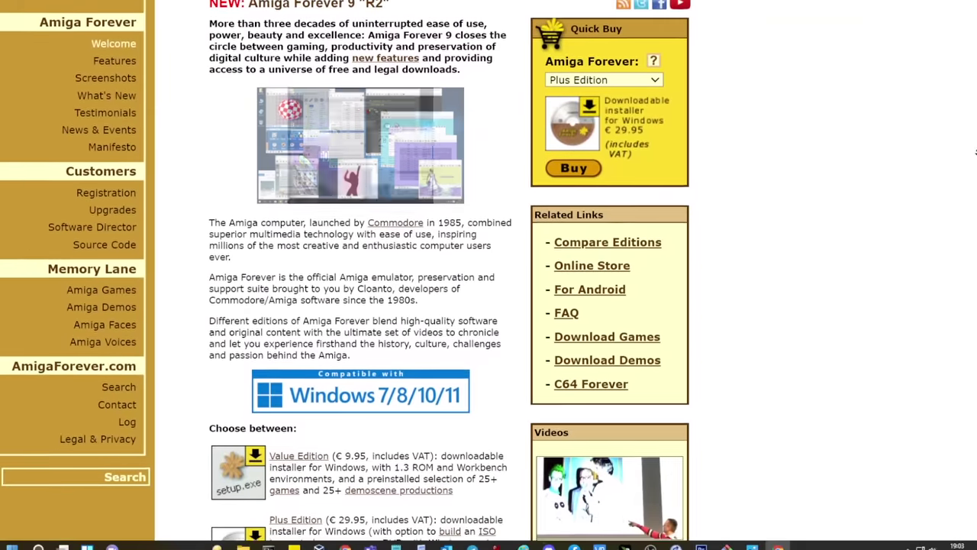
{"action": "scroll", "coordinate": [975, 152], "scroll_direction": "down", "scroll_amount": 2}
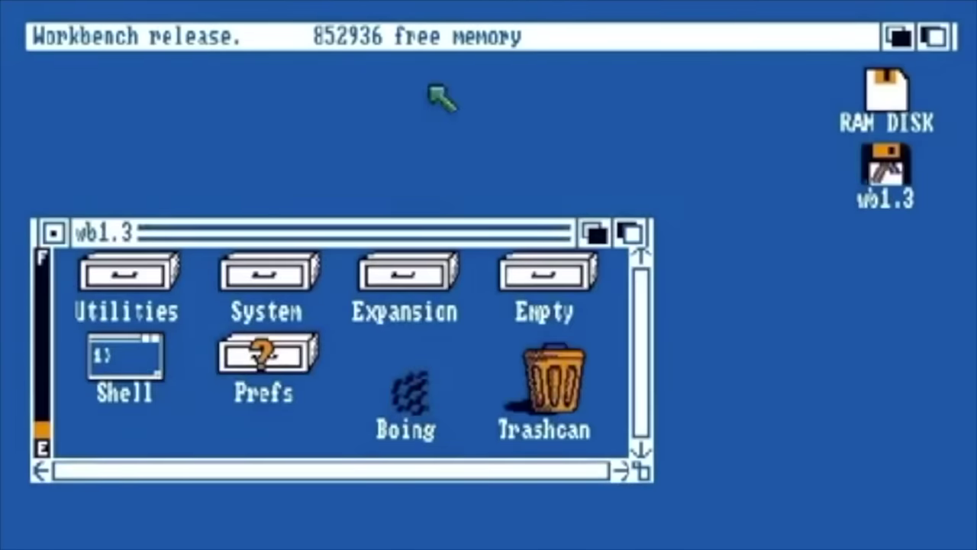
- Drag the Workbench 1.3 screen down to reveal the Boing demo screen behind it
{"action": "left_click_drag", "start_coordinate": [433, 45], "coordinate": [433, 241]}
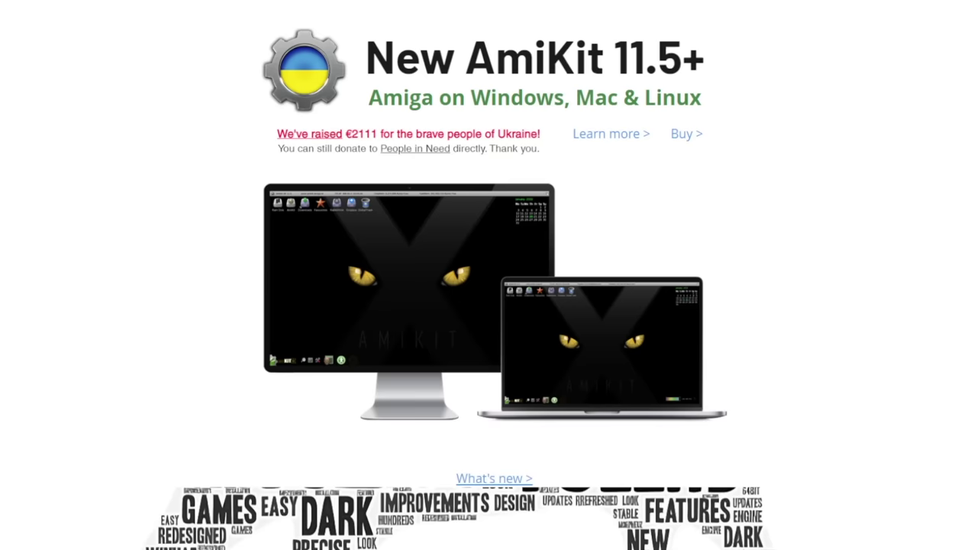
{"action": "scroll", "coordinate": [489, 275], "scroll_direction": "down", "scroll_amount": 2}
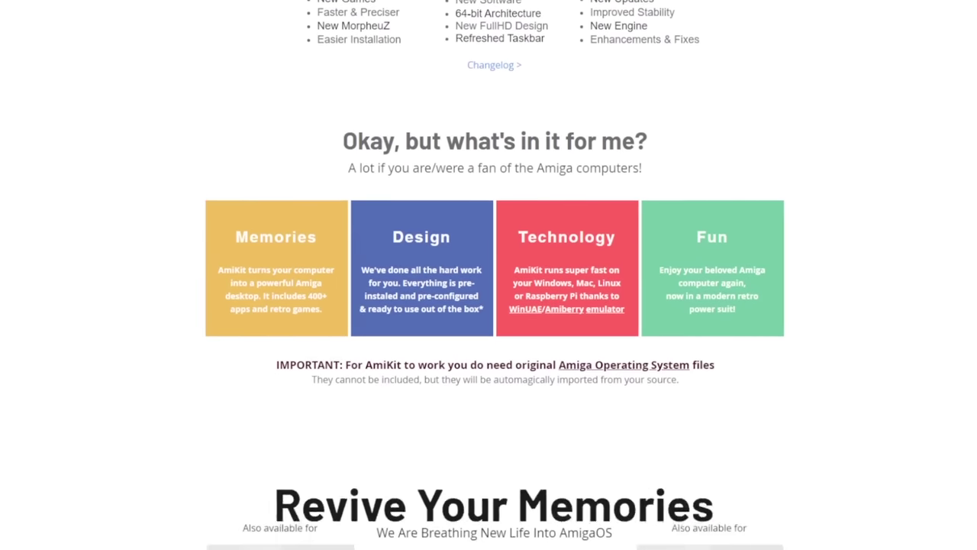
{"action": "scroll", "coordinate": [488, 275], "scroll_direction": "down", "scroll_amount": 5}
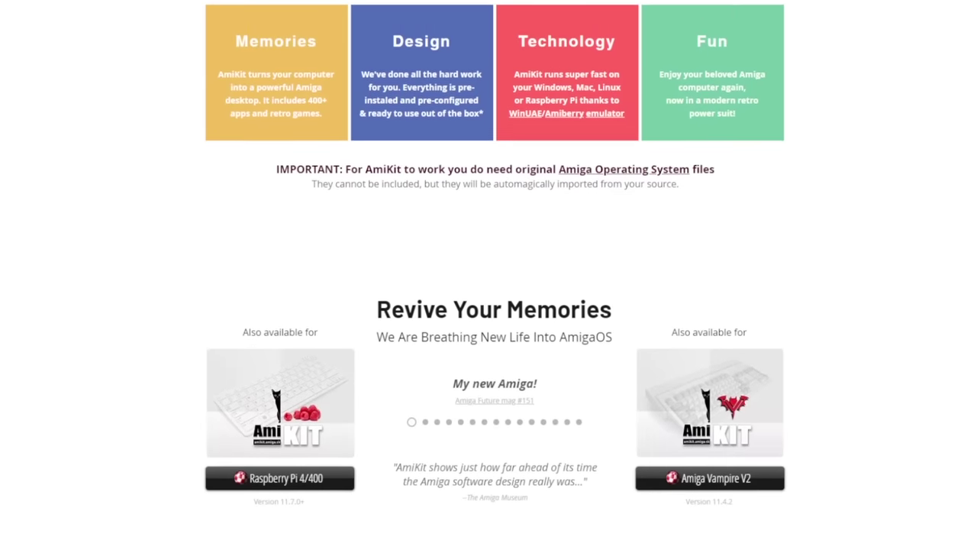
{"action": "scroll", "coordinate": [488, 275], "scroll_direction": "down", "scroll_amount": 5}
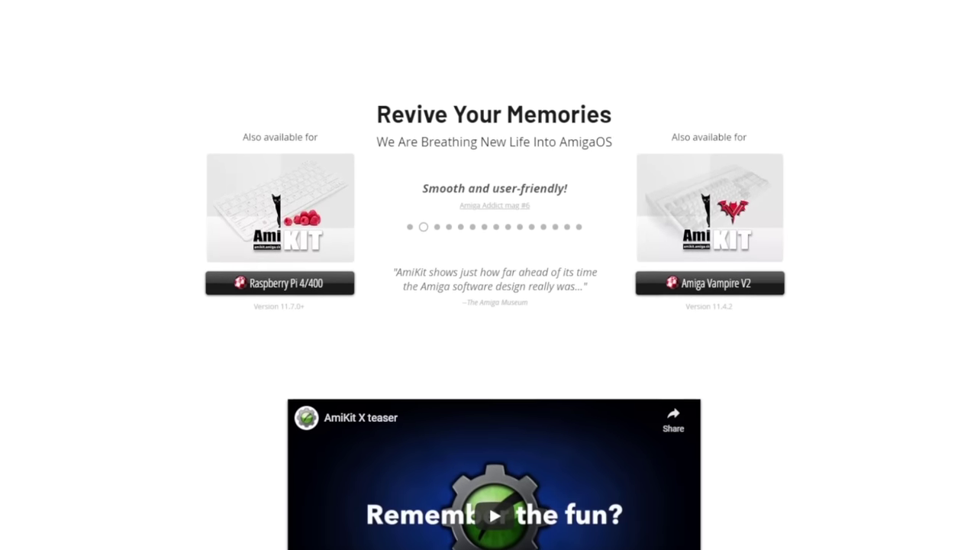
{"action": "scroll", "coordinate": [488, 275], "scroll_direction": "down", "scroll_amount": 4}
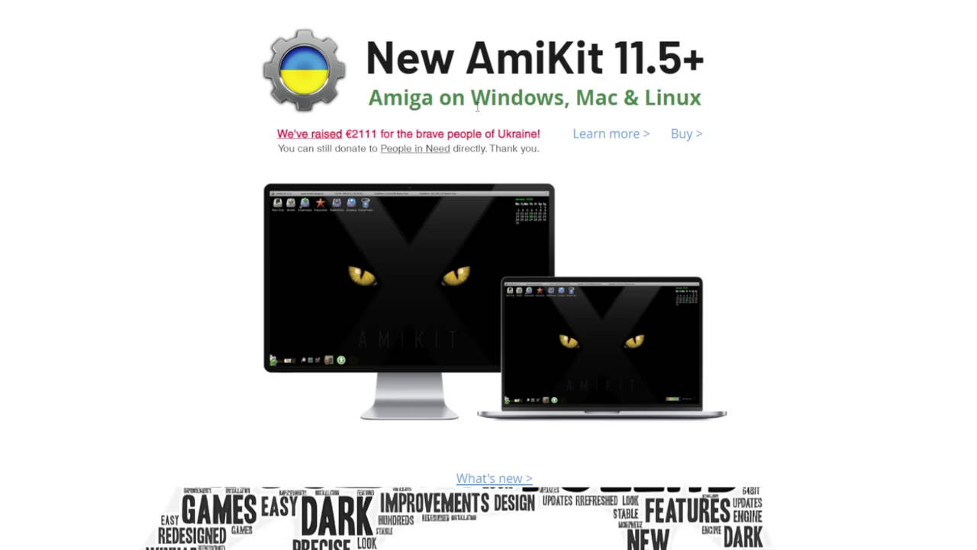
- Follow the XE version link in the AmiKit X download table to its pricing
{"action": "scroll", "coordinate": [477, 107], "scroll_direction": "down", "scroll_amount": 10}
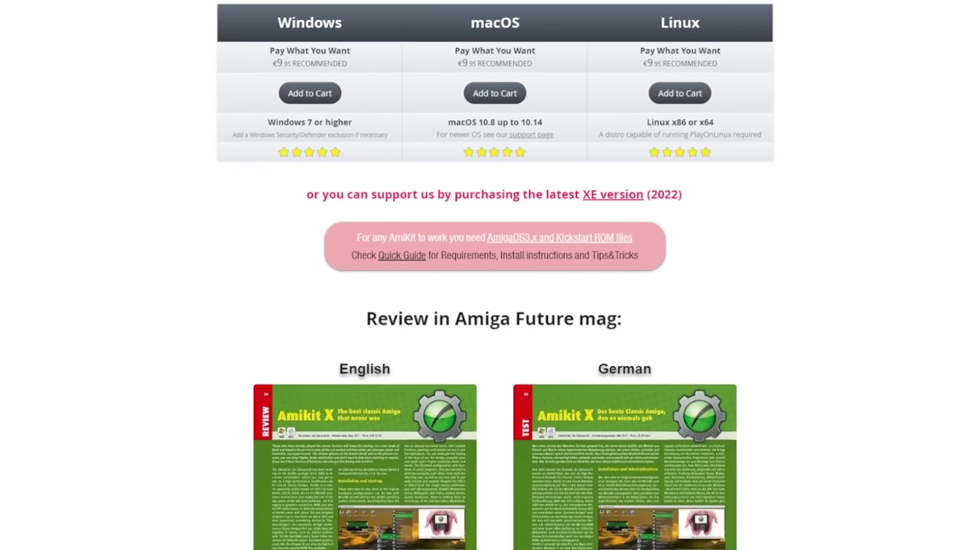
{"action": "scroll", "coordinate": [494, 275], "scroll_direction": "up", "scroll_amount": 1}
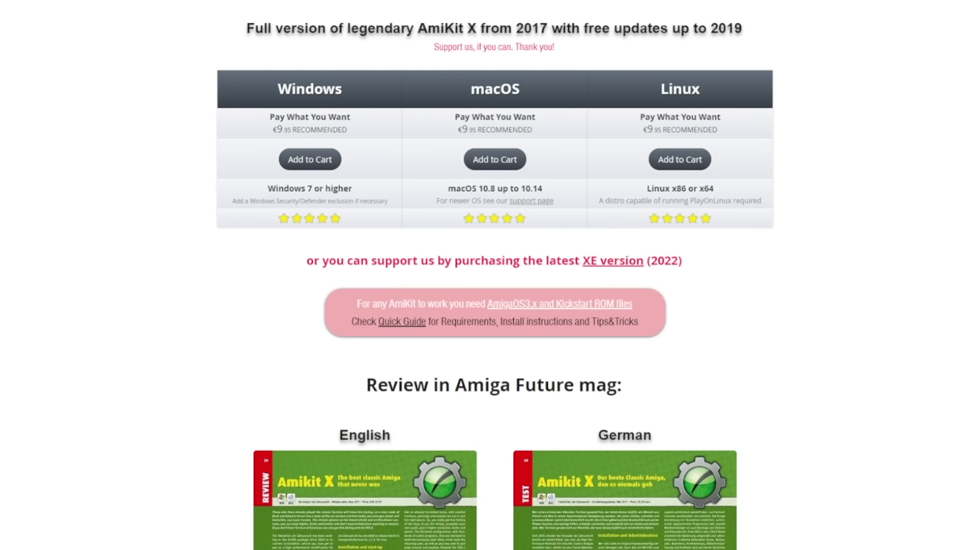
{"action": "left_click", "coordinate": [625, 263]}
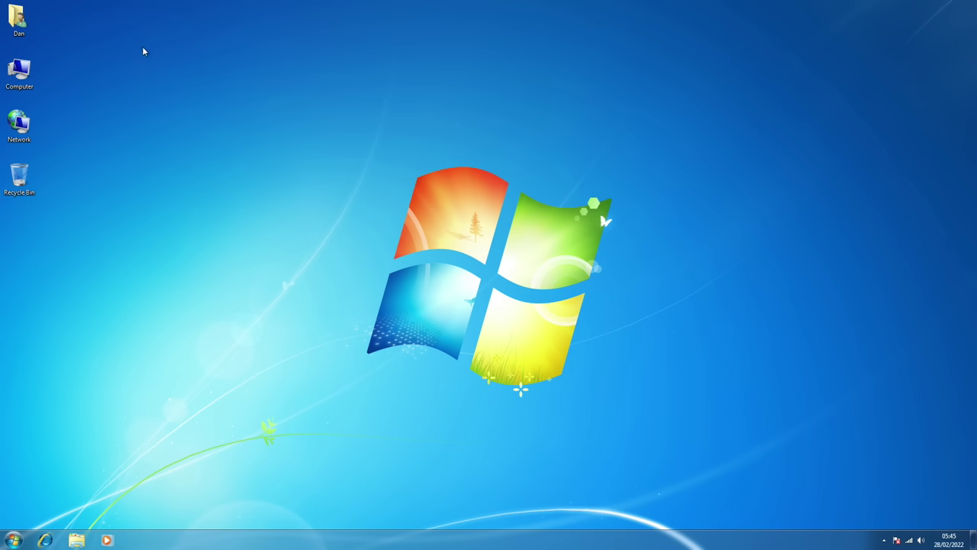
{"action": "right_click", "coordinate": [21, 64]}
{"action": "left_click", "coordinate": [76, 164]}
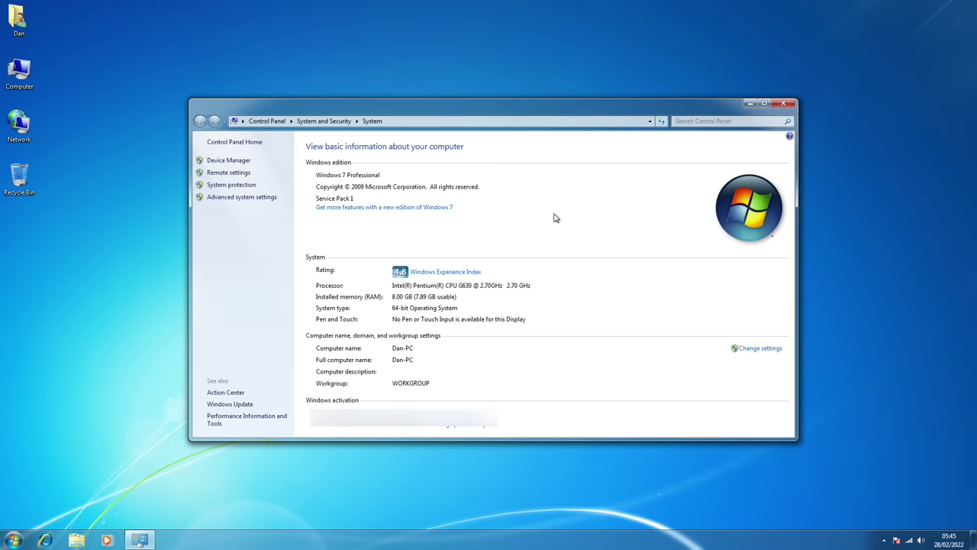
{"action": "left_click", "coordinate": [783, 103]}
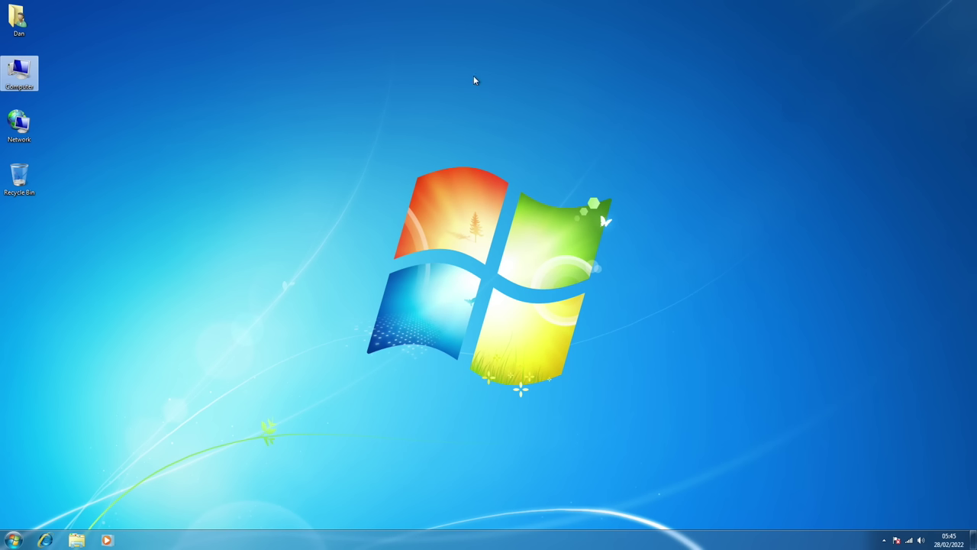
- Launch the AmiKit XE installer and advance past the setup welcome page
{"action": "double_click", "coordinate": [28, 14]}
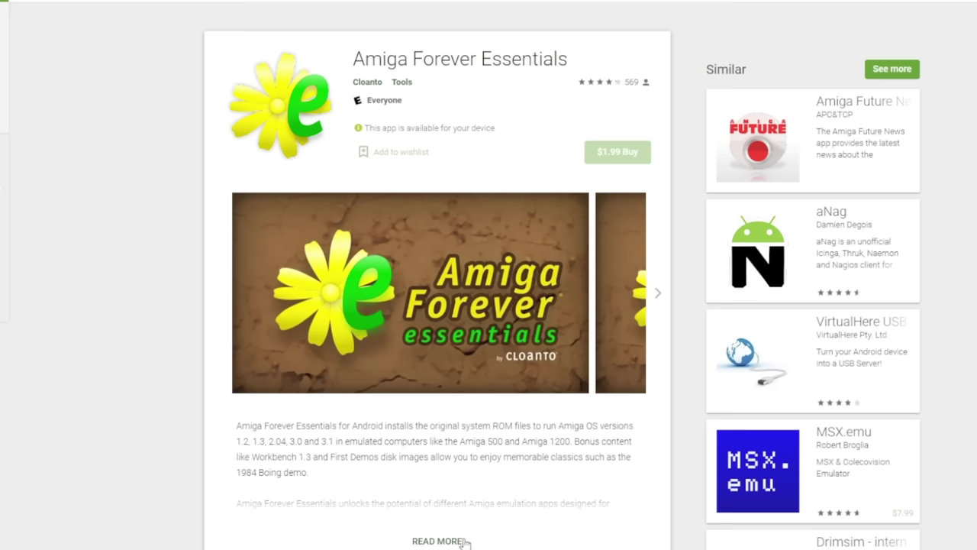
{"action": "left_click", "coordinate": [462, 541]}
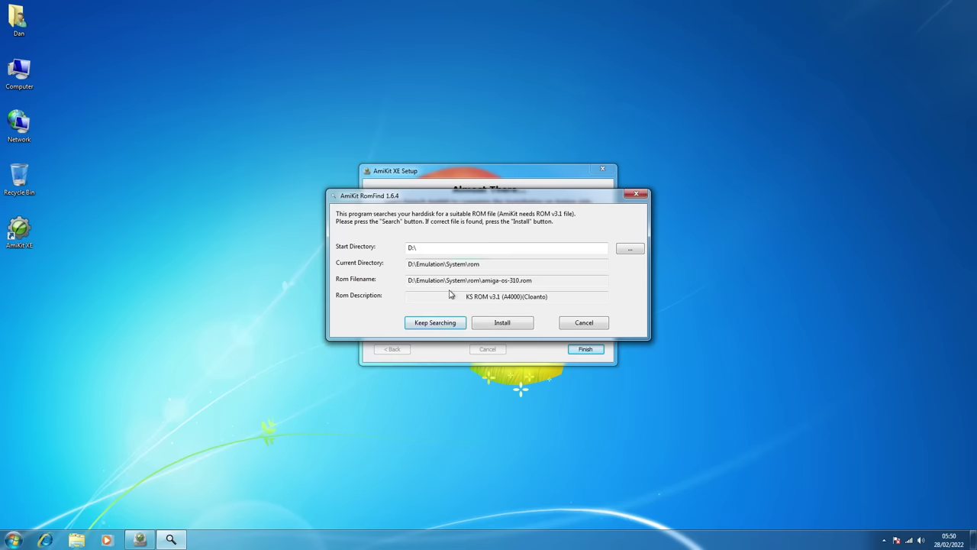
- Install the found Kickstart 3.1 ROM, then import OS files from Amiga Forever via Get OS
{"action": "left_click", "coordinate": [501, 324]}
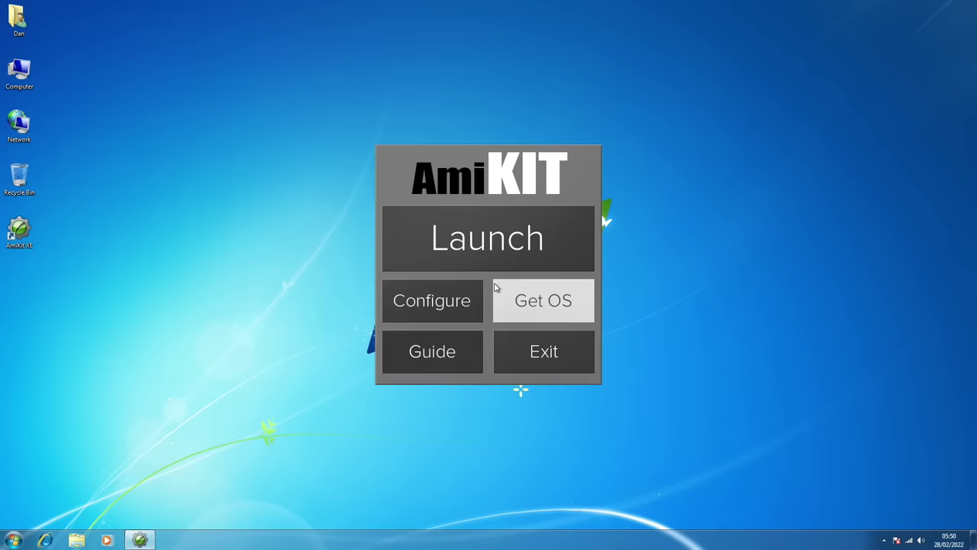
{"action": "left_click", "coordinate": [543, 305]}
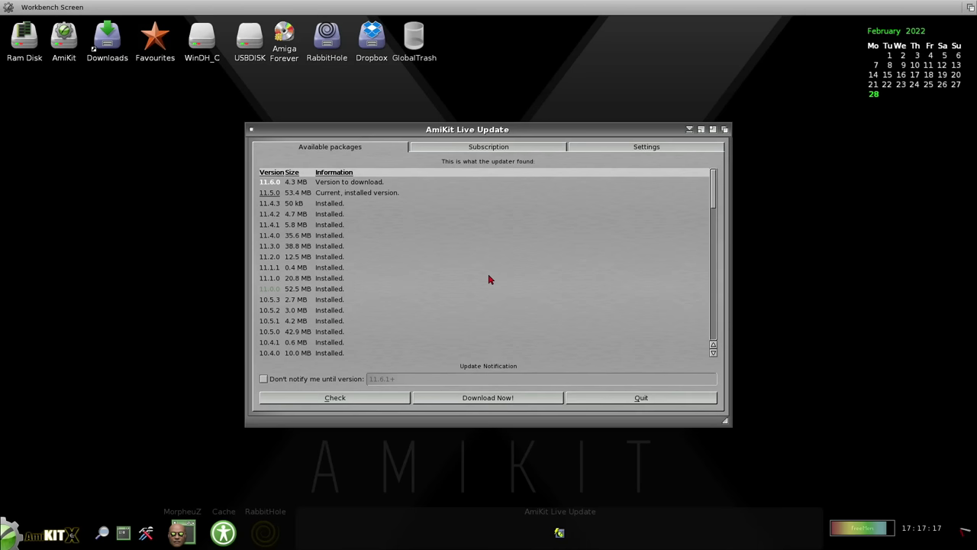
- Check Live Update for new AmiKit versions, dismiss it, and open the AmiKit drive
{"action": "mouse_move", "coordinate": [490, 279]}
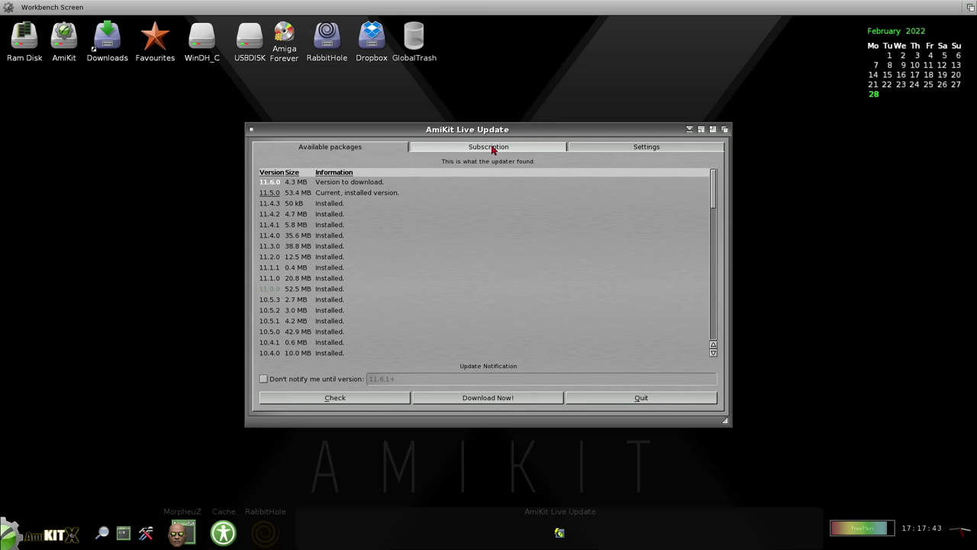
{"action": "left_click", "coordinate": [360, 397]}
{"action": "scroll", "coordinate": [335, 214], "scroll_direction": "down", "scroll_amount": 10}
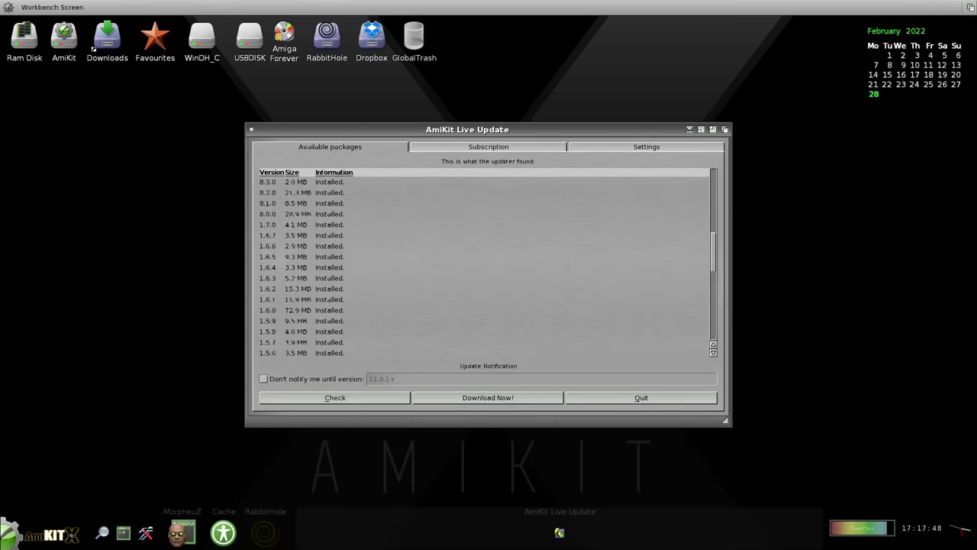
{"action": "scroll", "coordinate": [345, 214], "scroll_direction": "up", "scroll_amount": 3}
{"action": "scroll", "coordinate": [344, 214], "scroll_direction": "up", "scroll_amount": 7}
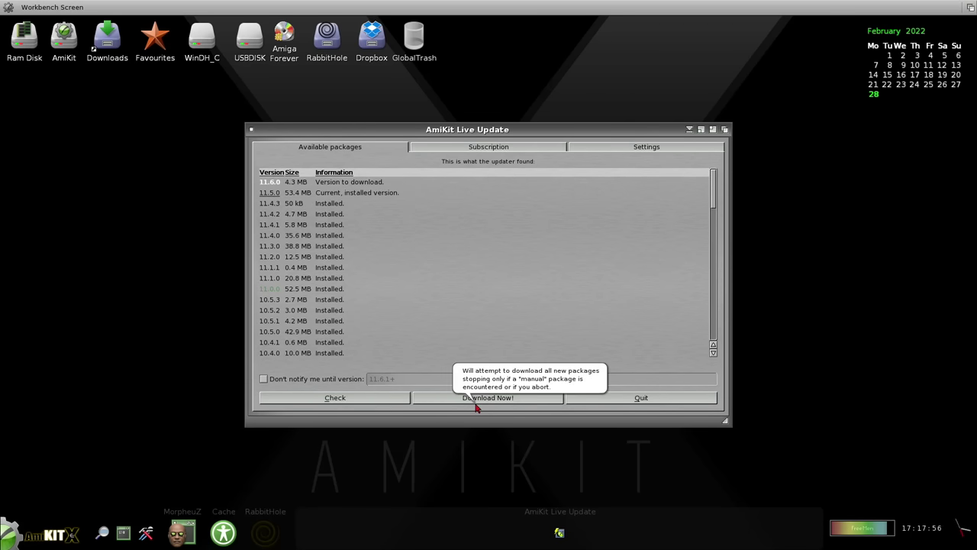
{"action": "scroll", "coordinate": [381, 289], "scroll_direction": "down", "scroll_amount": 8}
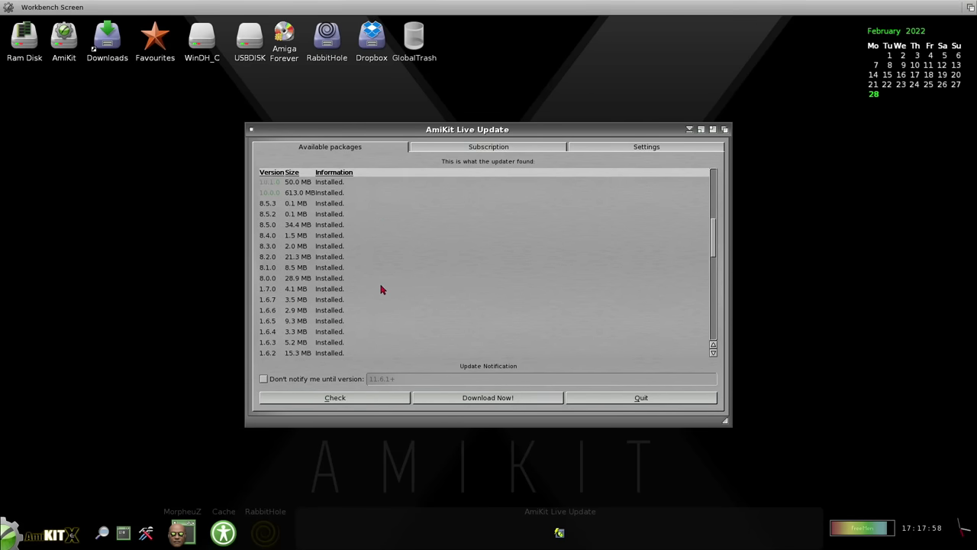
{"action": "scroll", "coordinate": [382, 291], "scroll_direction": "down", "scroll_amount": 8}
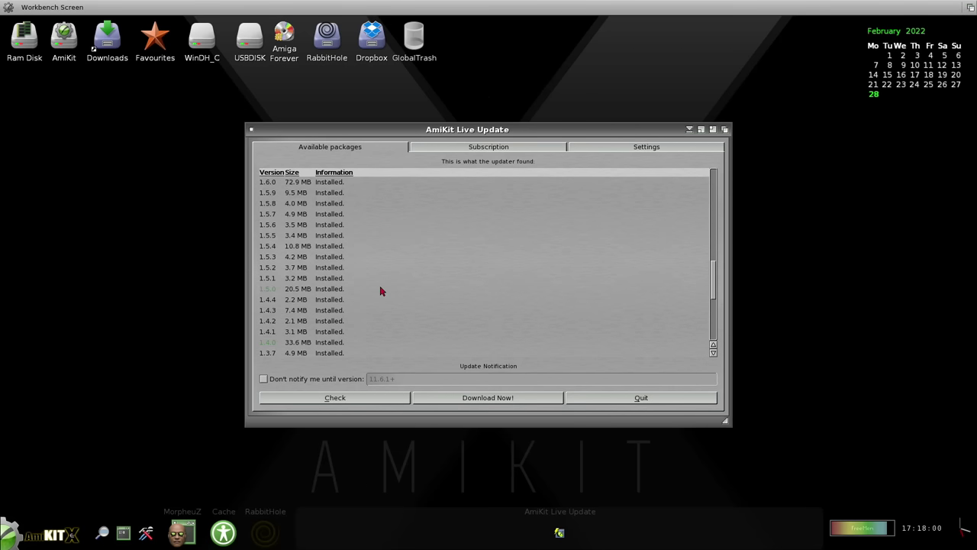
{"action": "scroll", "coordinate": [382, 292], "scroll_direction": "up", "scroll_amount": 15}
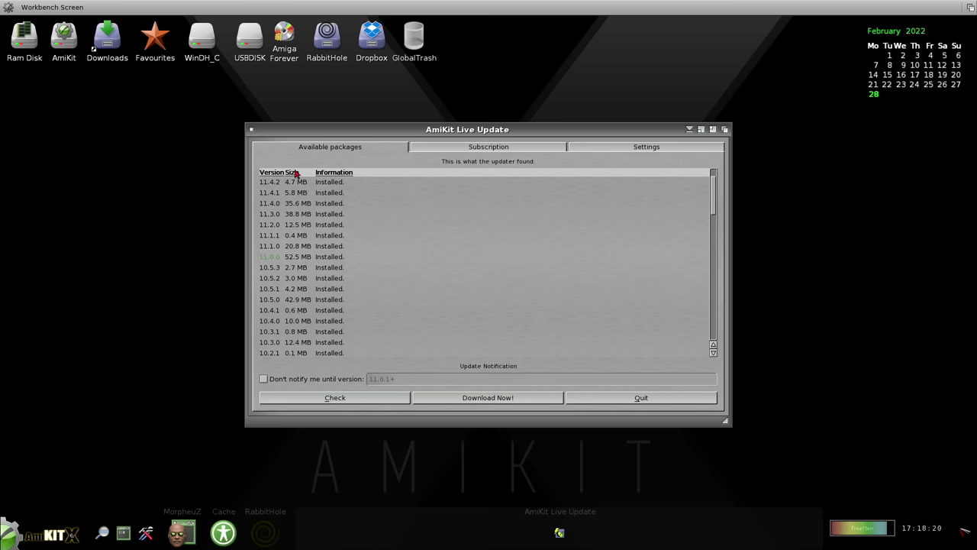
{"action": "left_click", "coordinate": [251, 130]}
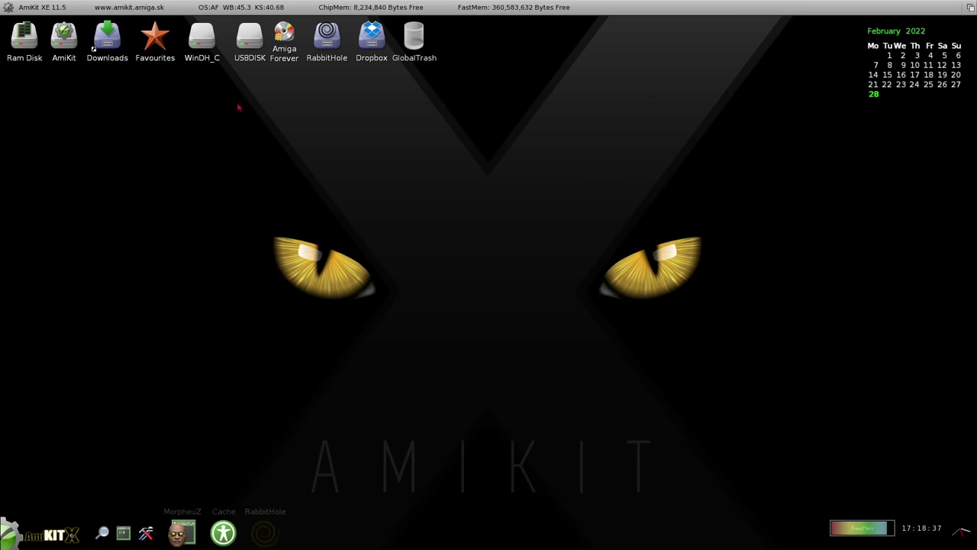
{"action": "double_click", "coordinate": [74, 40]}
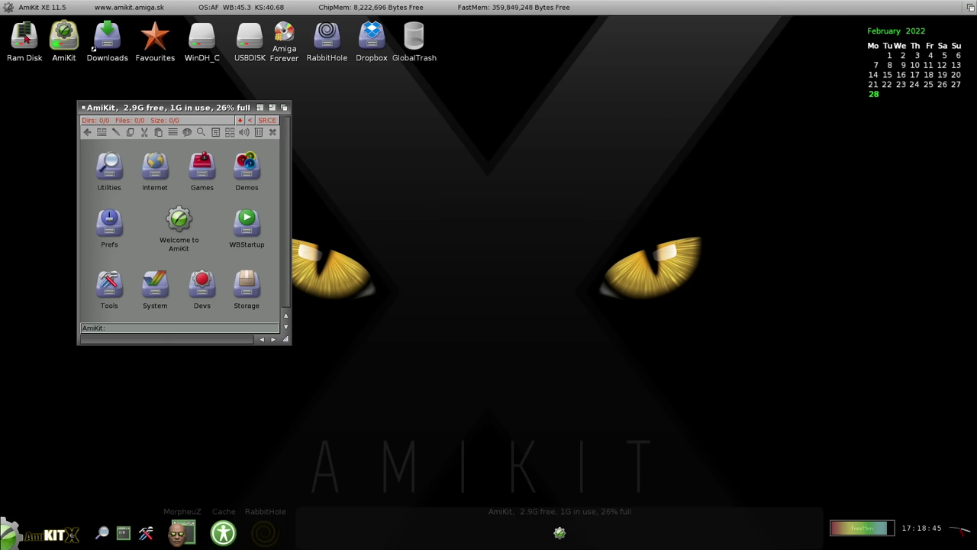
- Open Ram Disk, place its window beside the AmiKit drive window, and reactivate AmiKit
{"action": "double_click", "coordinate": [27, 38]}
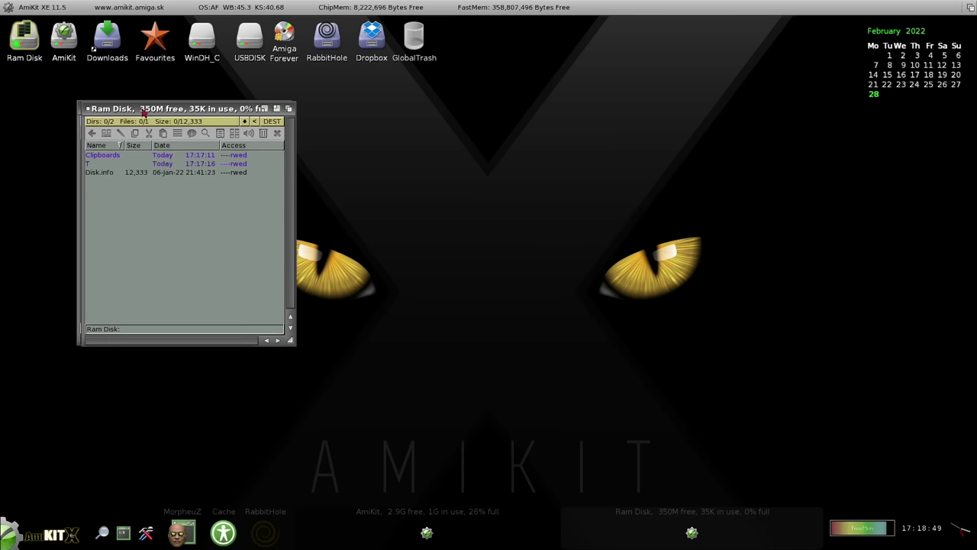
{"action": "left_click_drag", "start_coordinate": [168, 120], "coordinate": [378, 129]}
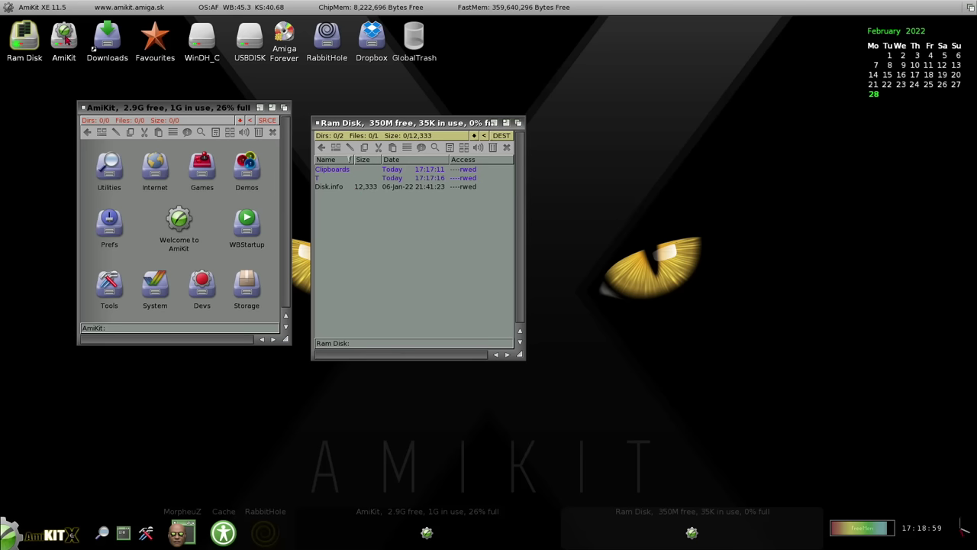
{"action": "left_click", "coordinate": [65, 38]}
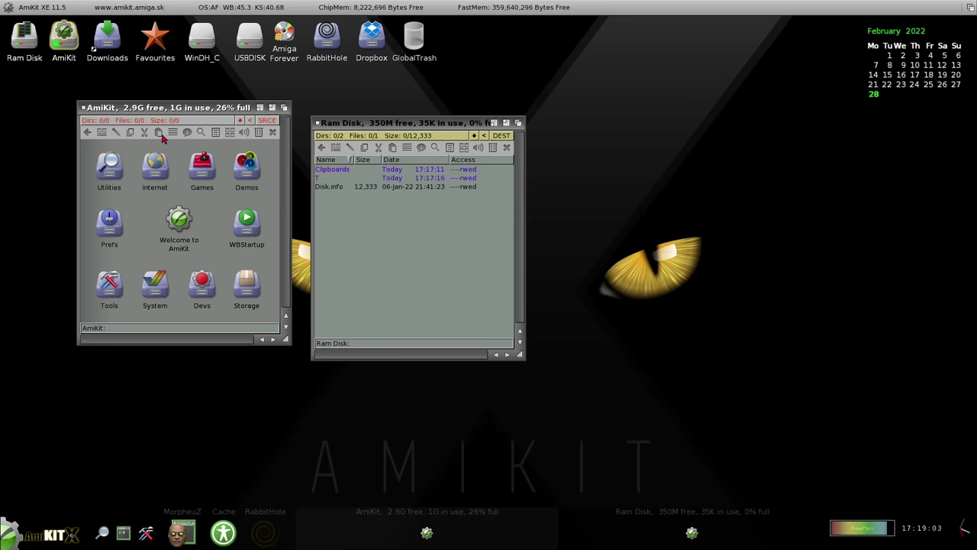
- Open Tools and System, try Clock from Utilities, then open Downloads and Favourites
{"action": "double_click", "coordinate": [115, 277]}
{"action": "double_click", "coordinate": [163, 295]}
{"action": "double_click", "coordinate": [114, 168]}
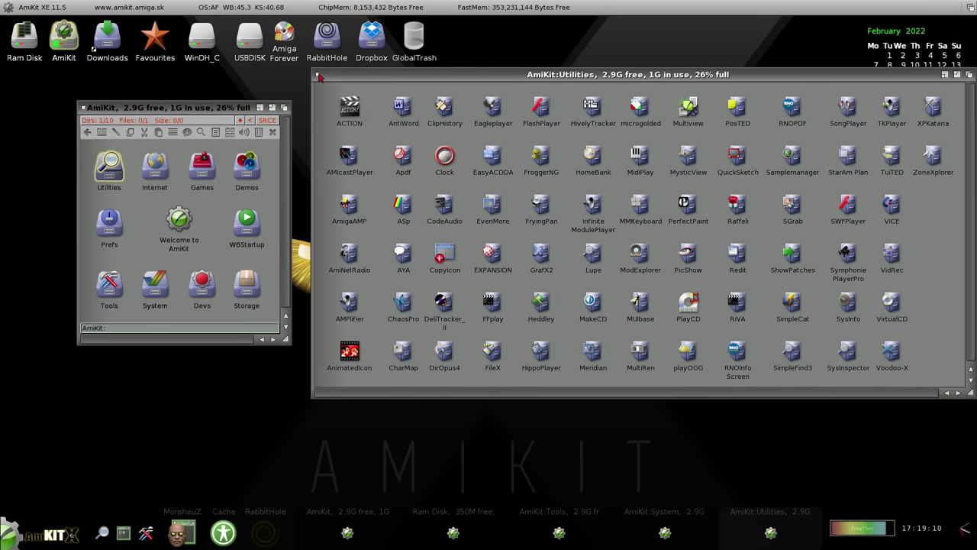
{"action": "double_click", "coordinate": [445, 157]}
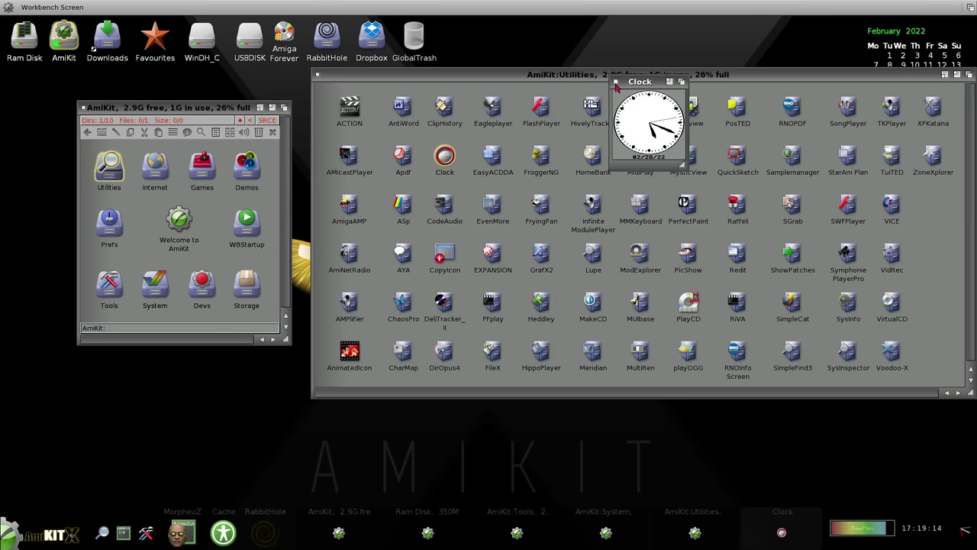
{"action": "left_click", "coordinate": [615, 81]}
{"action": "left_click", "coordinate": [317, 74]}
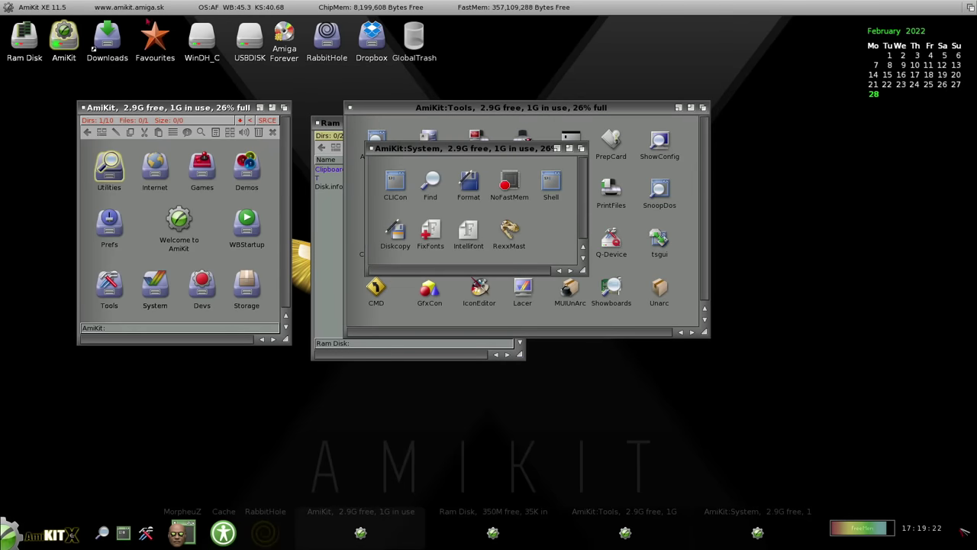
{"action": "double_click", "coordinate": [112, 34]}
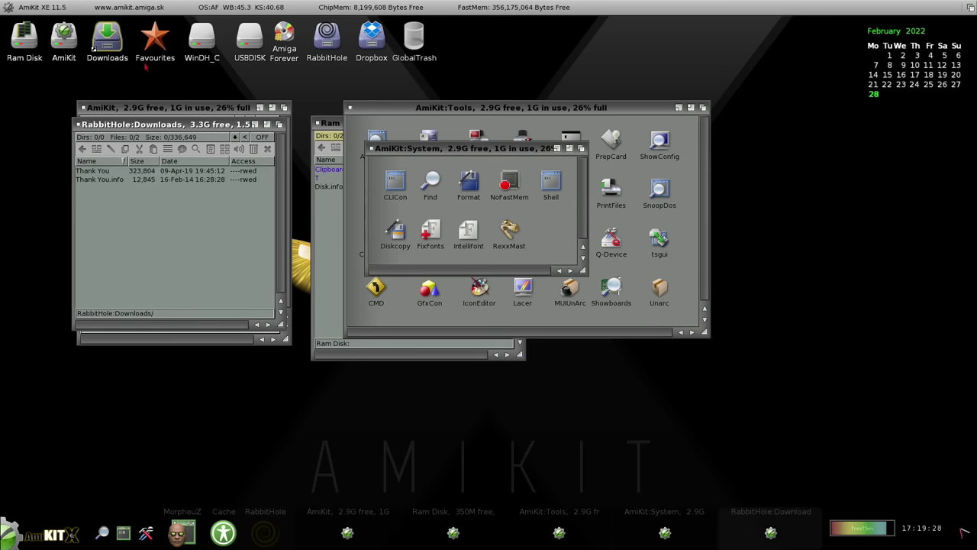
{"action": "double_click", "coordinate": [155, 38]}
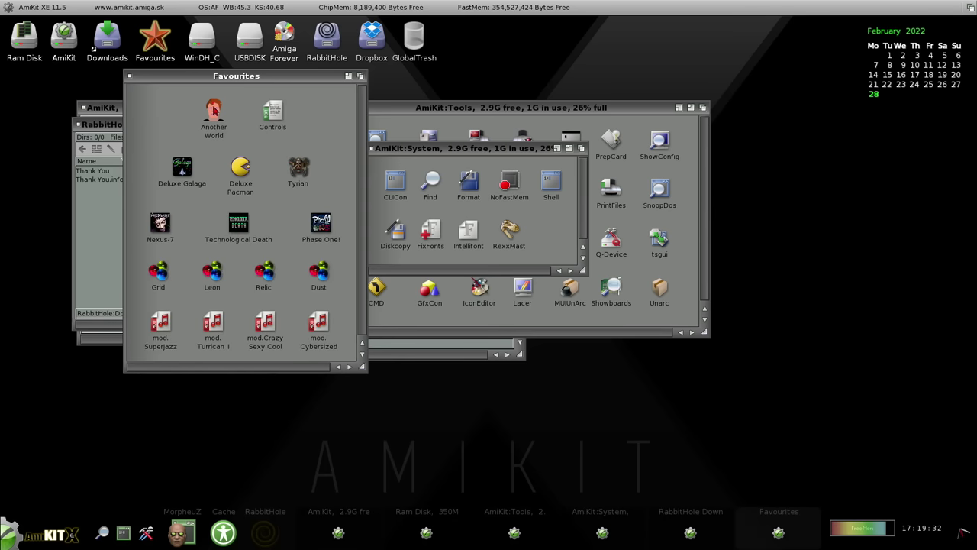
- Select the Another World game in Favourites, then close the Favourites window
{"action": "double_click", "coordinate": [214, 110]}
{"action": "left_click", "coordinate": [131, 77]}
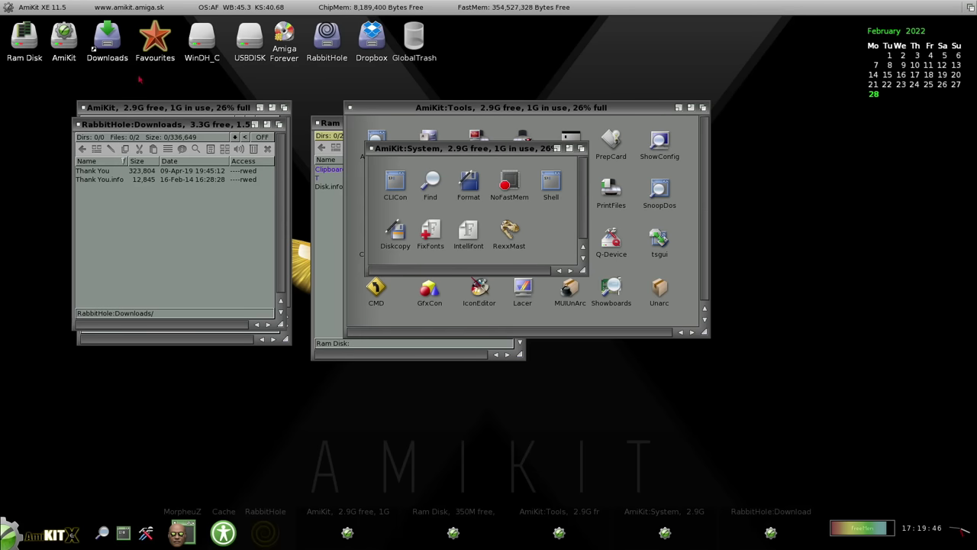
- Open the WinDH_C drive window, then select the USBDISK and Amiga Forever drive icons
{"action": "double_click", "coordinate": [203, 38]}
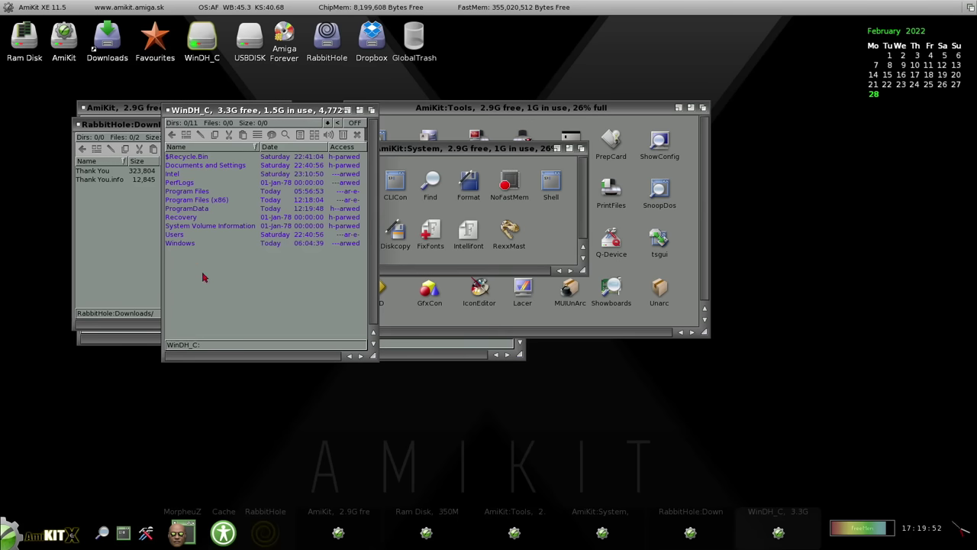
{"action": "left_click", "coordinate": [254, 43]}
{"action": "left_click", "coordinate": [283, 37]}
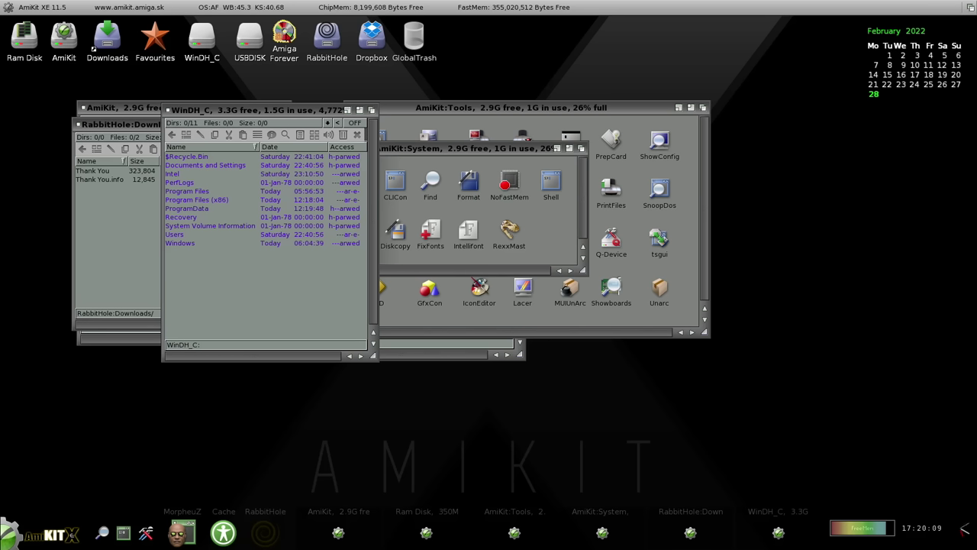
{"action": "double_click", "coordinate": [371, 44]}
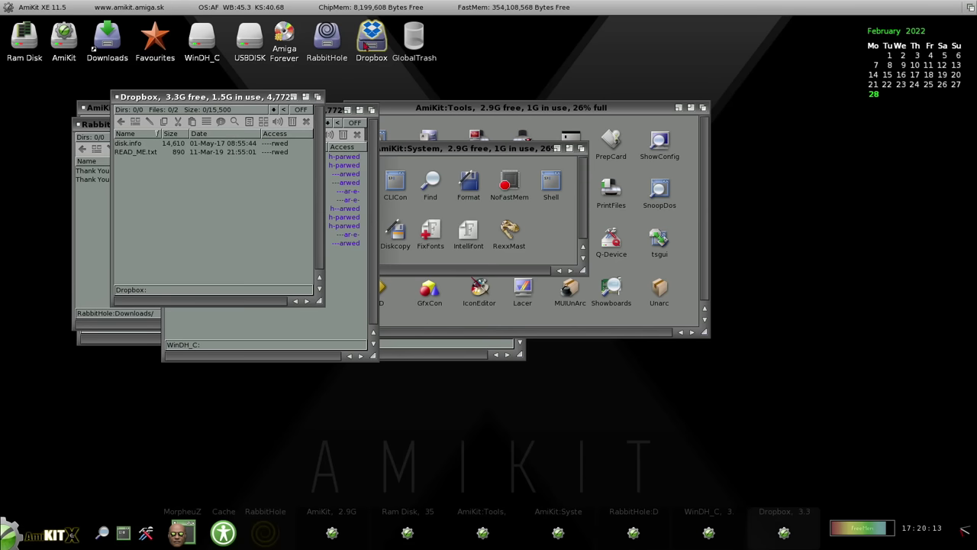
{"action": "left_click", "coordinate": [117, 98]}
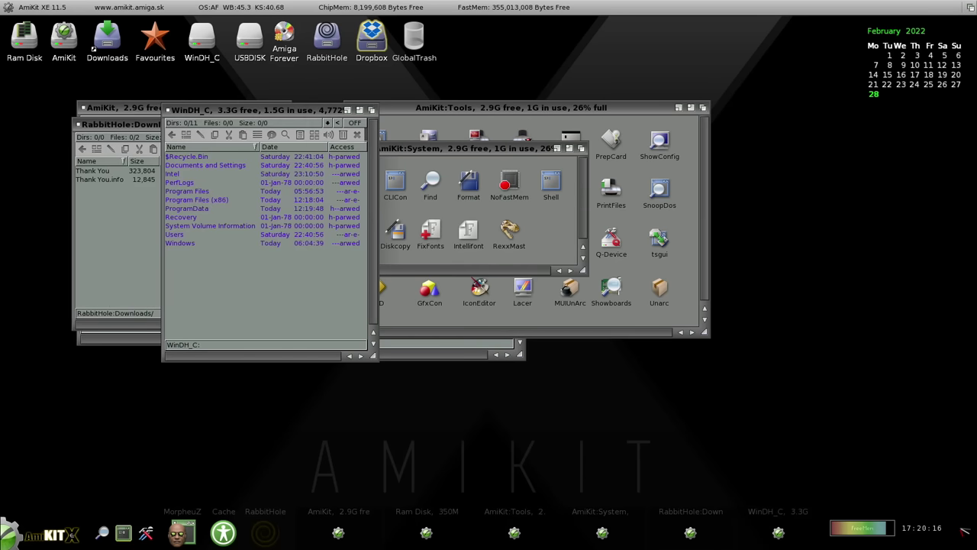
{"action": "left_click", "coordinate": [144, 536]}
{"action": "mouse_move", "coordinate": [184, 494]}
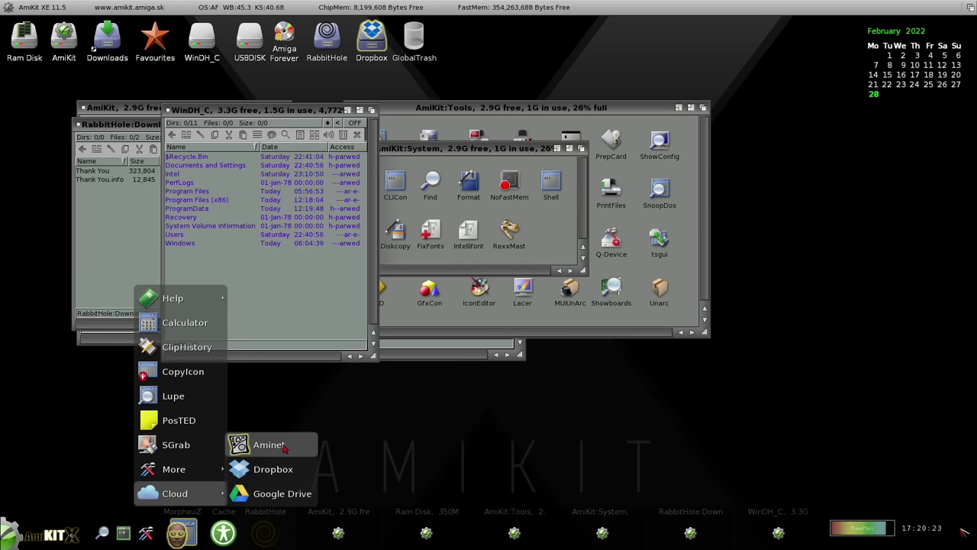
{"action": "left_click", "coordinate": [373, 429]}
- Open the RabbitHole drawer listing host Windows programs like Chrome, Firefox and VLC
{"action": "double_click", "coordinate": [326, 37]}
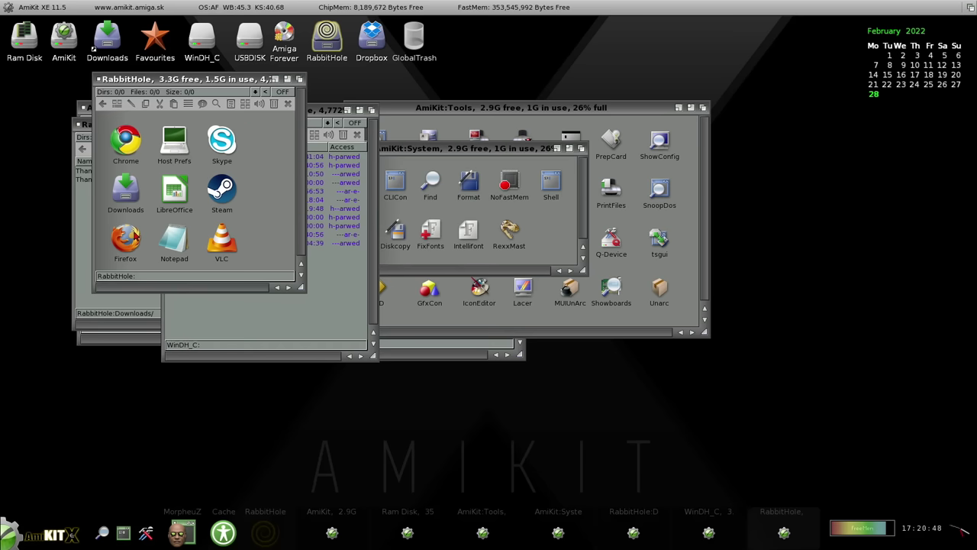
- Launch Firefox and turn on auto-hide in the Windows taskbar properties
{"action": "double_click", "coordinate": [134, 238]}
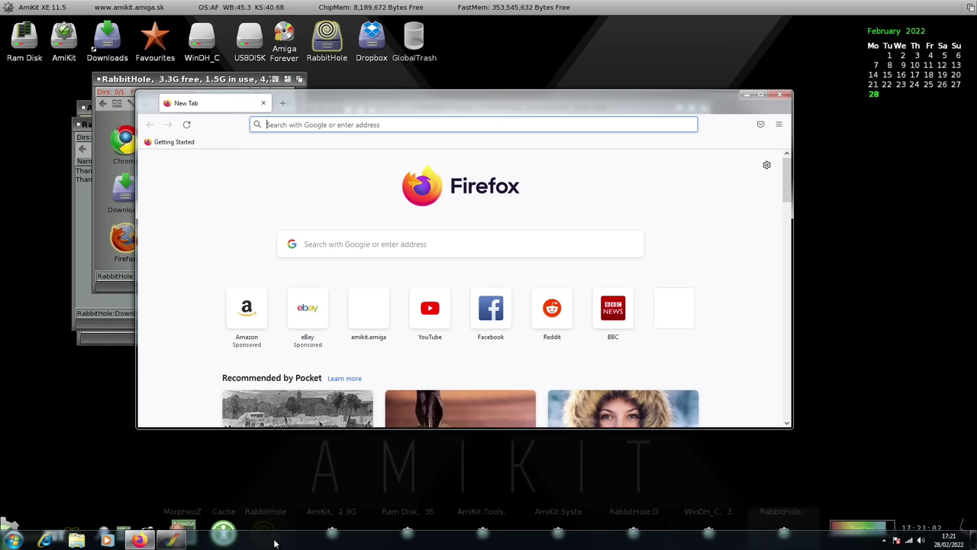
{"action": "right_click", "coordinate": [275, 543]}
{"action": "left_click", "coordinate": [295, 533]}
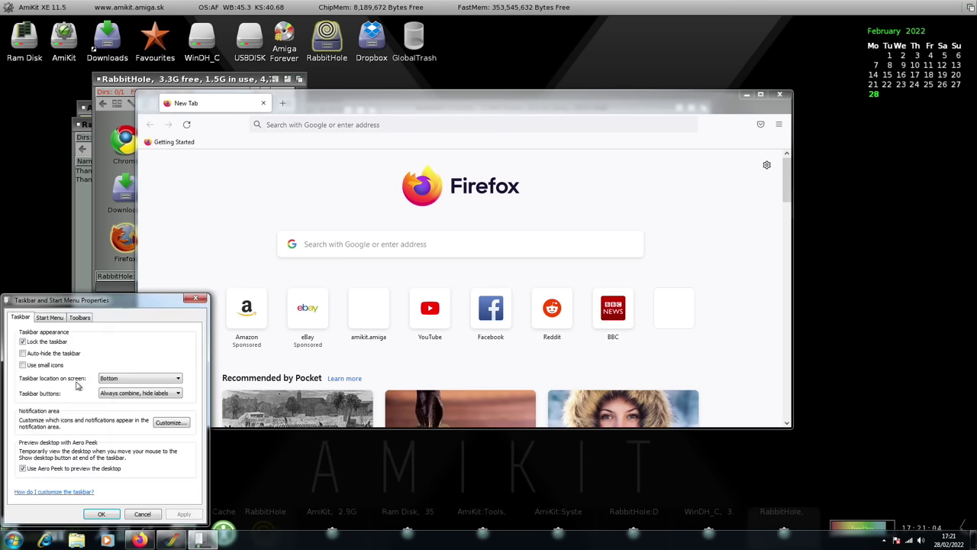
{"action": "left_click", "coordinate": [45, 353]}
{"action": "left_click", "coordinate": [100, 513]}
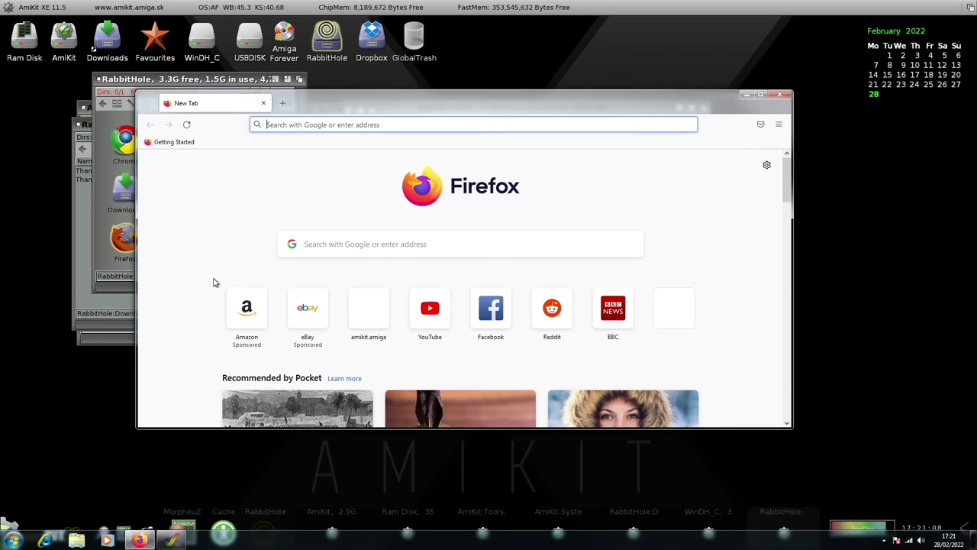
- Let the taskbar hide and drag the Firefox window into position over the AmiKit desktop
{"action": "left_click", "coordinate": [250, 185]}
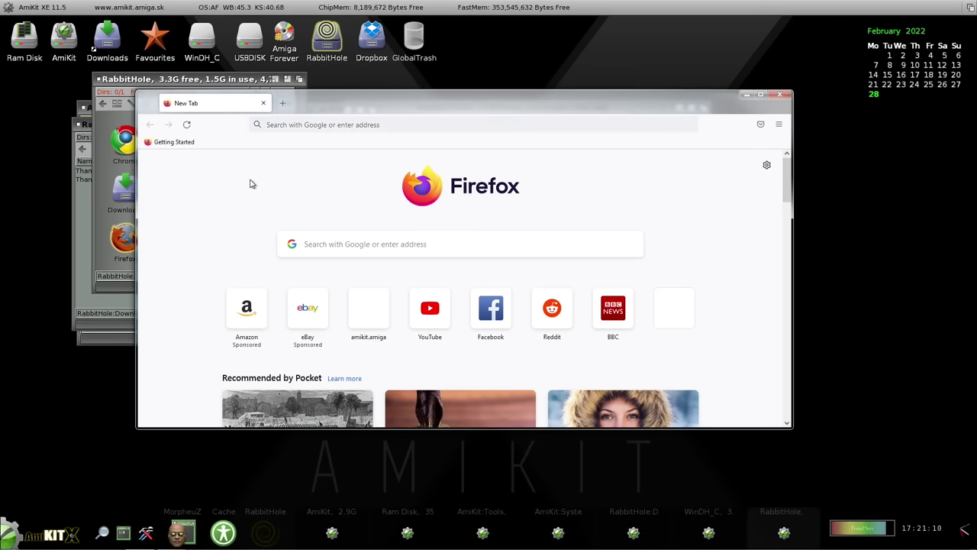
{"action": "left_click_drag", "start_coordinate": [356, 109], "coordinate": [428, 128]}
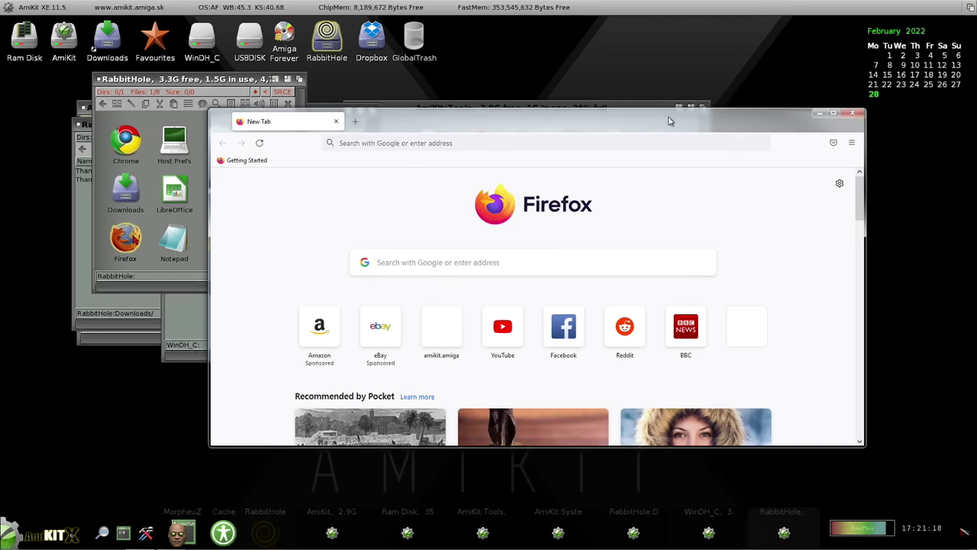
{"action": "left_click_drag", "start_coordinate": [670, 122], "coordinate": [640, 92]}
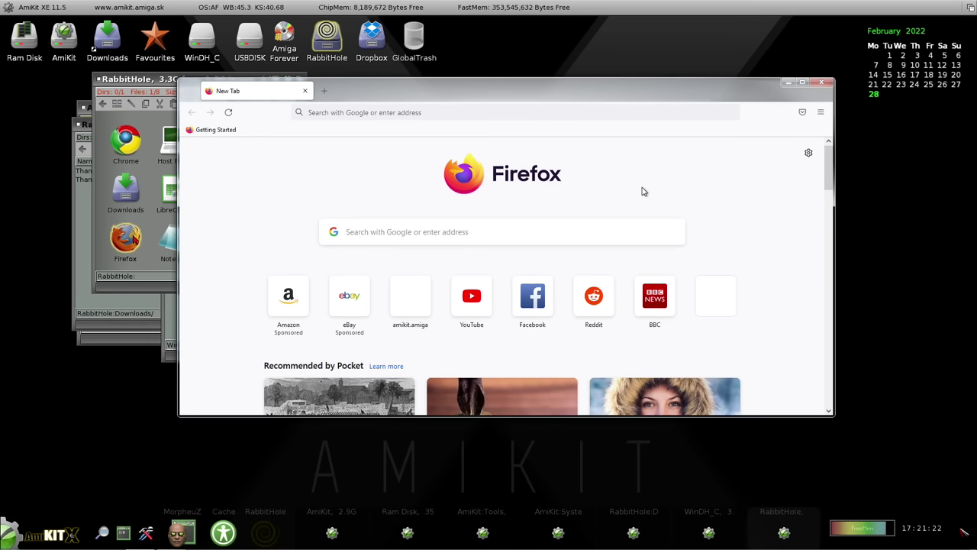
- Show the Downloads folder in Windows Explorer and enlarge WindowBlinds' Amiga OS4 skin screenshot
{"action": "mouse_move", "coordinate": [48, 536]}
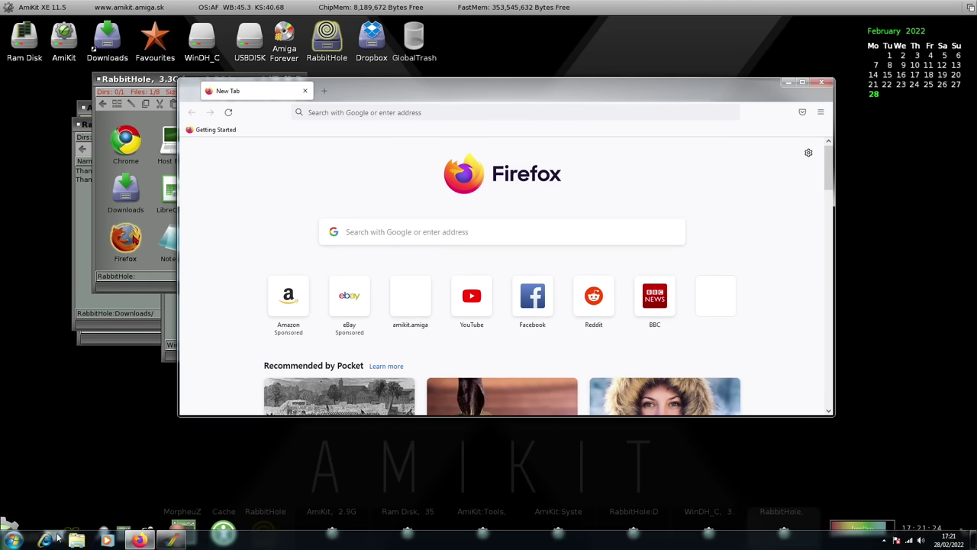
{"action": "left_click", "coordinate": [77, 540]}
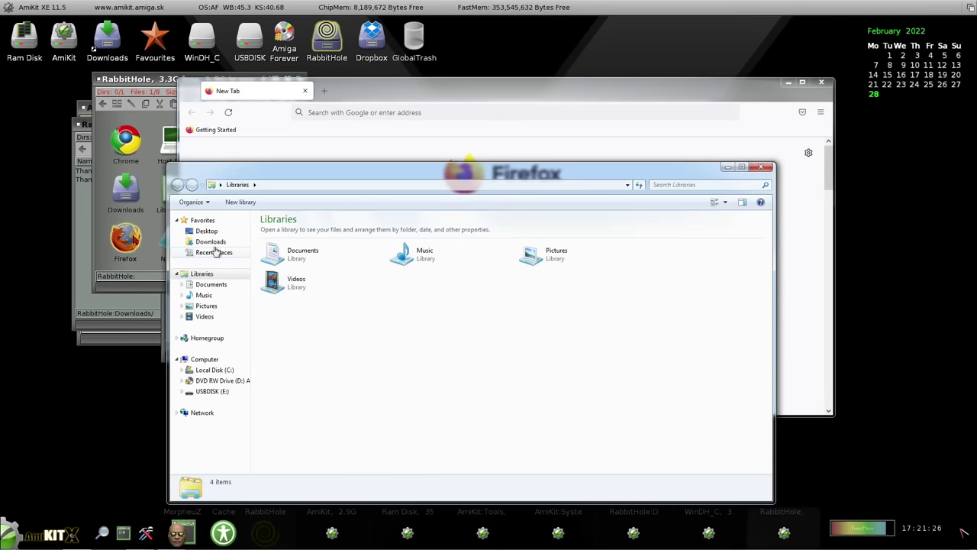
{"action": "left_click", "coordinate": [218, 243]}
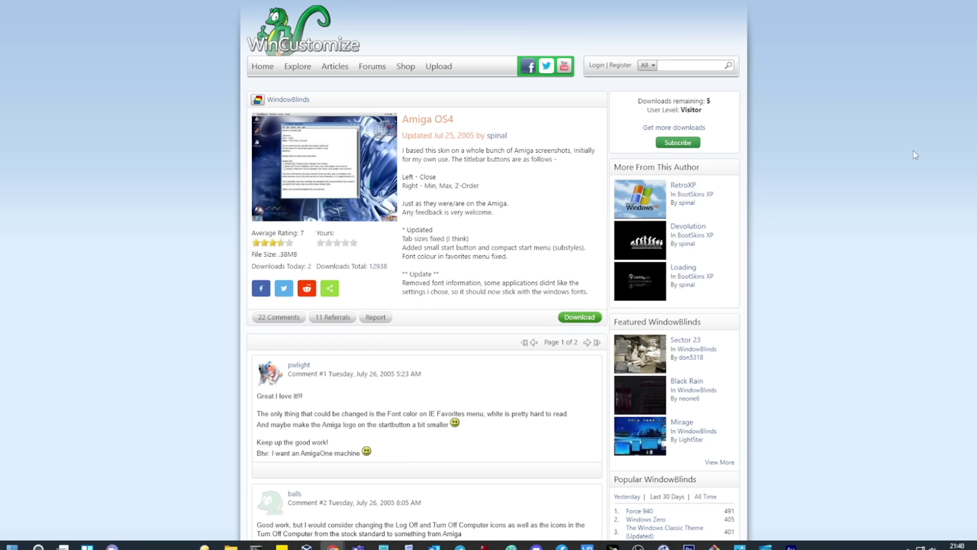
{"action": "left_click", "coordinate": [321, 171]}
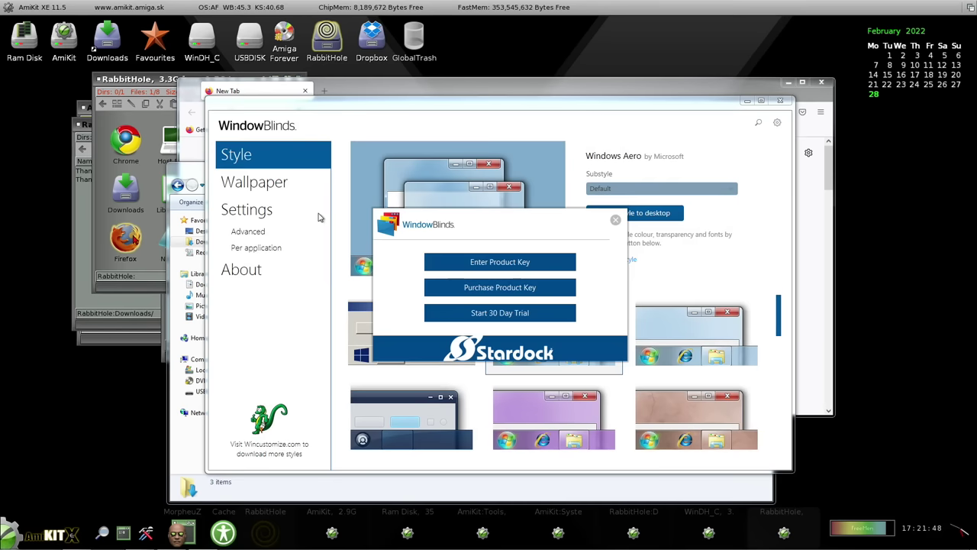
- Attempt the 30-day WindowBlinds trial, back out of the activation error, and close WindowBlinds unactivated
{"action": "left_click", "coordinate": [514, 316]}
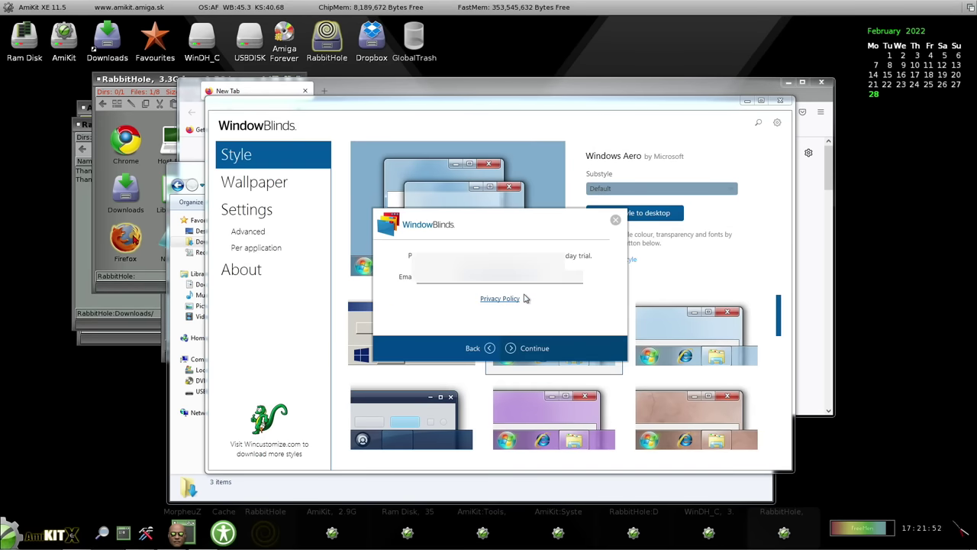
{"action": "key", "text": "Return"}
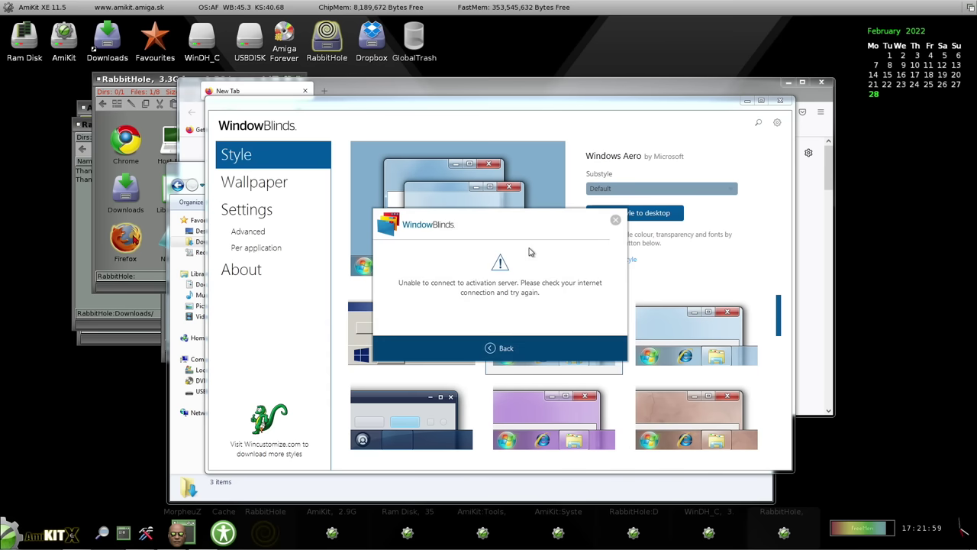
{"action": "left_click", "coordinate": [502, 349]}
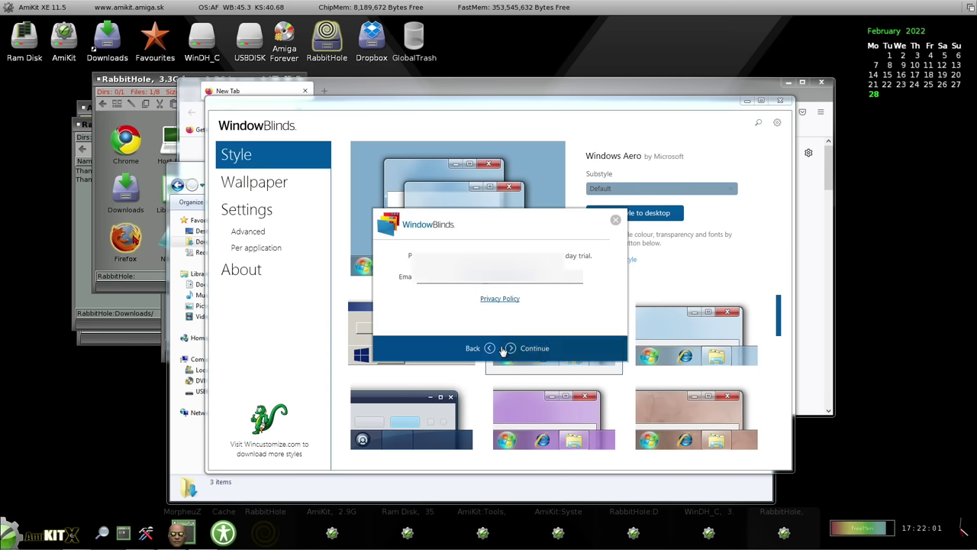
{"action": "left_click", "coordinate": [615, 221]}
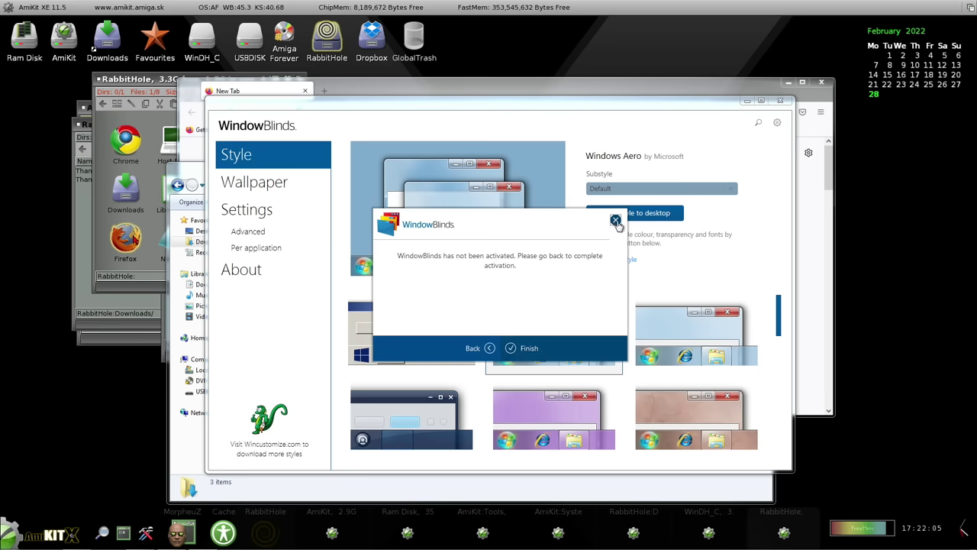
{"action": "left_click", "coordinate": [615, 221]}
- Close the Explorer Downloads window and search for 'amiga' from Firefox's New Tab page
{"action": "left_click", "coordinate": [728, 166]}
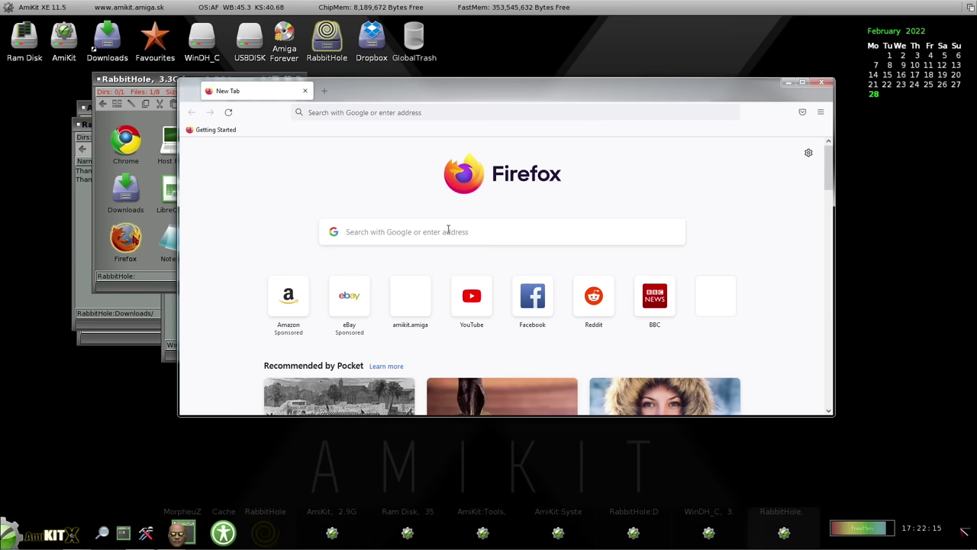
{"action": "left_click", "coordinate": [528, 228]}
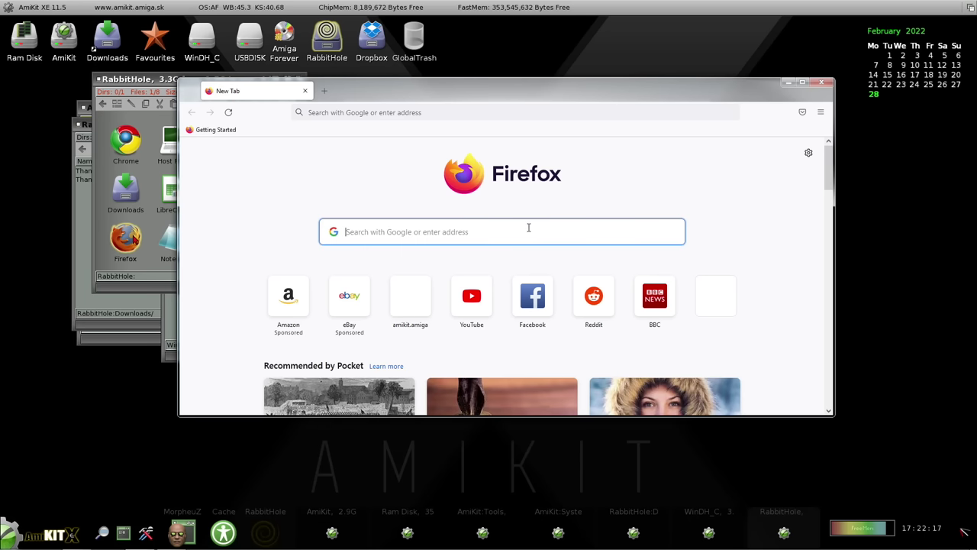
{"action": "type", "text": "amiga"}
{"action": "key", "text": "Return"}
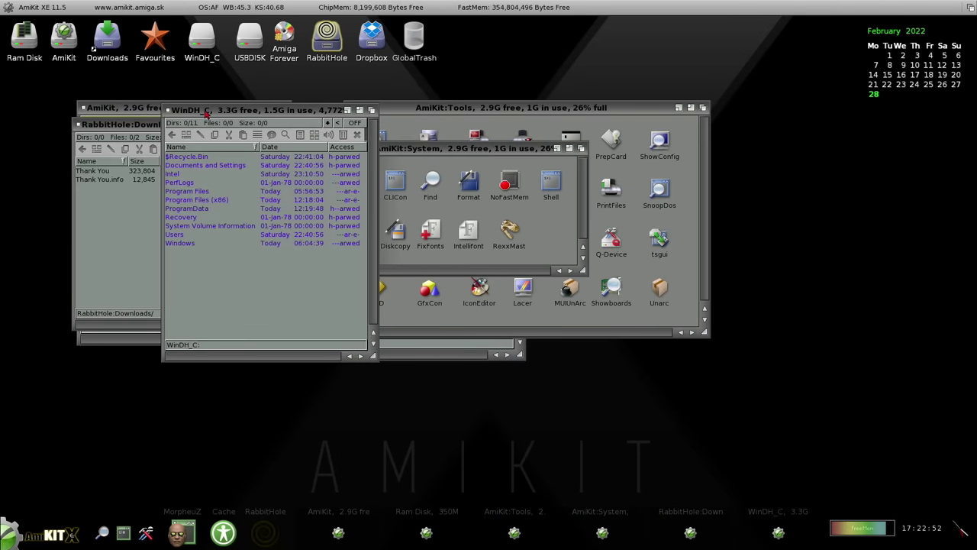
- Show the Directory Opus About window for version 5.82 Magellan II from the Opus menu
{"action": "right_click", "coordinate": [23, 4]}
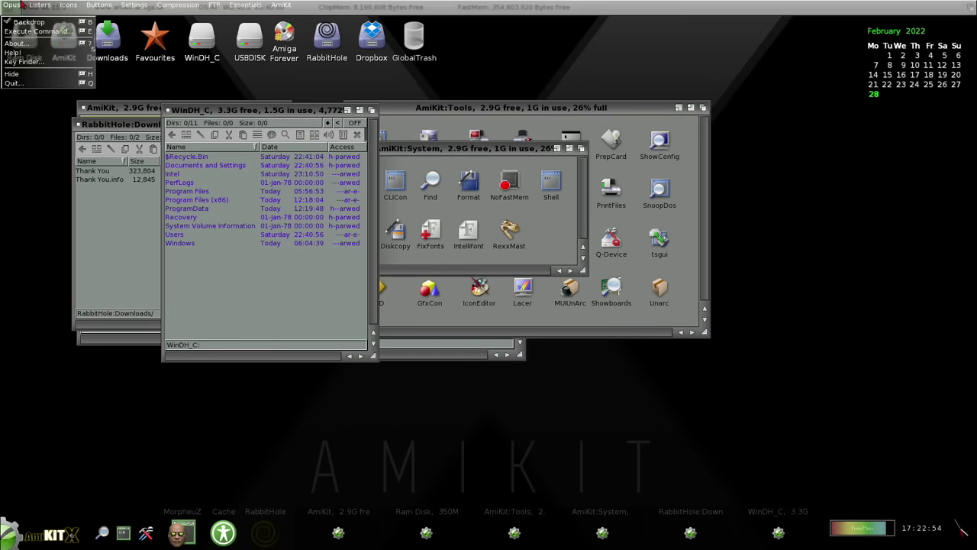
{"action": "left_click", "coordinate": [17, 43]}
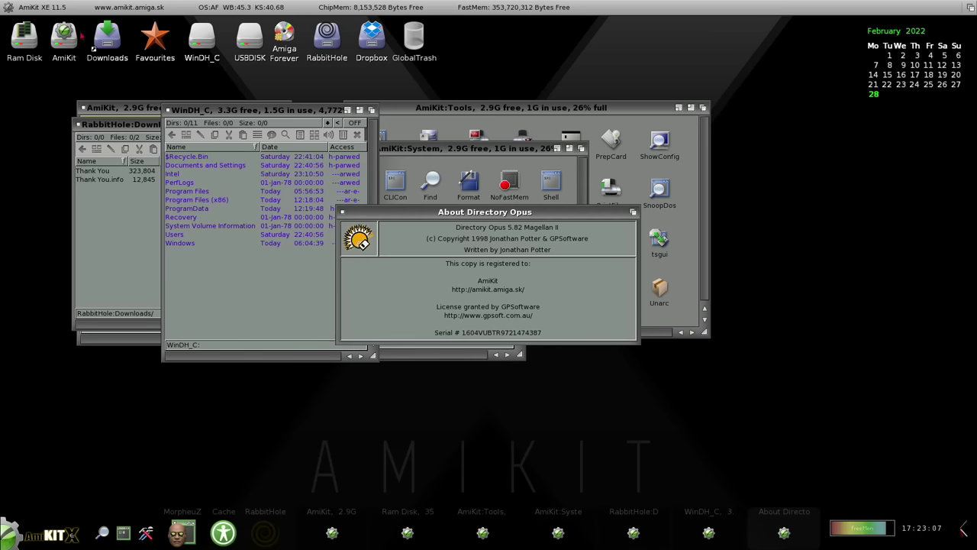
- Open the AmiKit drawer, try Cut in the WinDH_C lister, dismiss the warning, and close it
{"action": "double_click", "coordinate": [64, 37]}
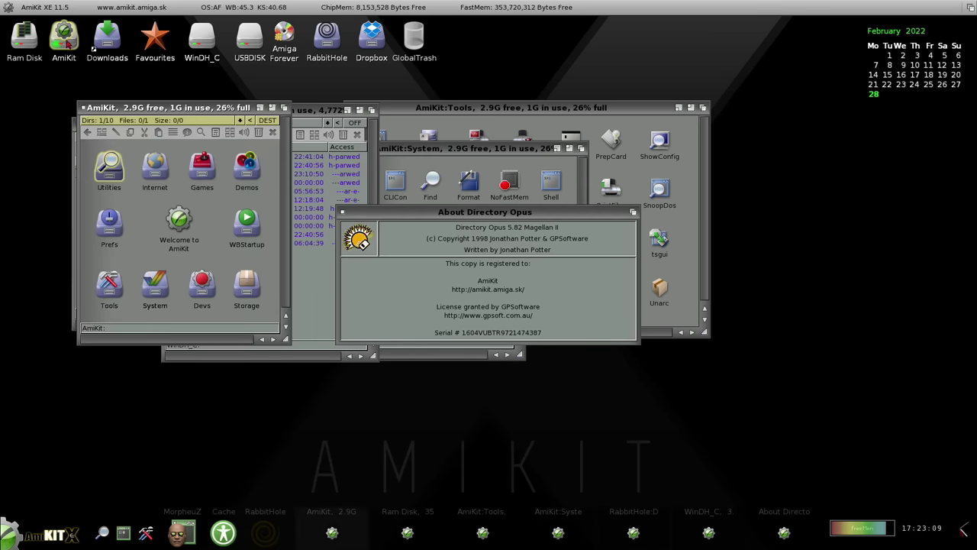
{"action": "left_click", "coordinate": [203, 36]}
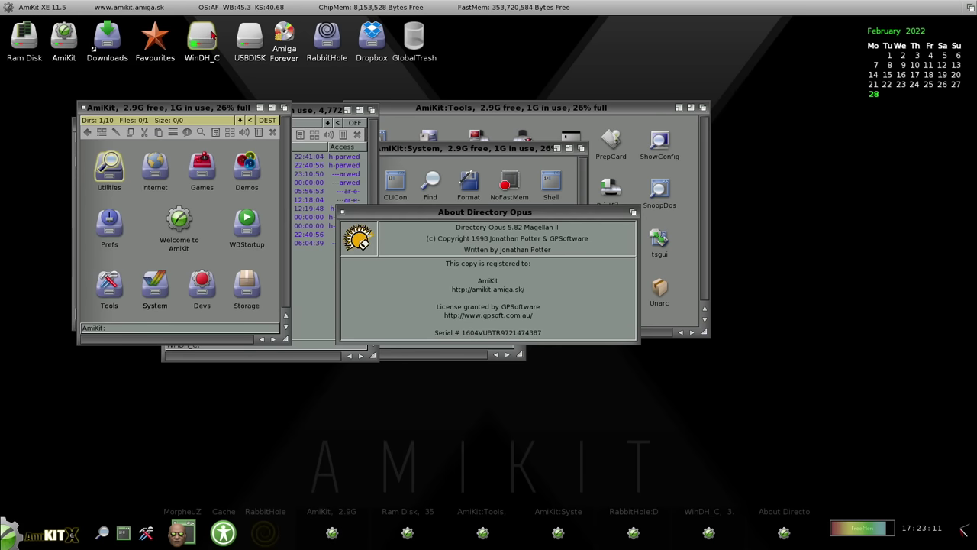
{"action": "left_click", "coordinate": [304, 117]}
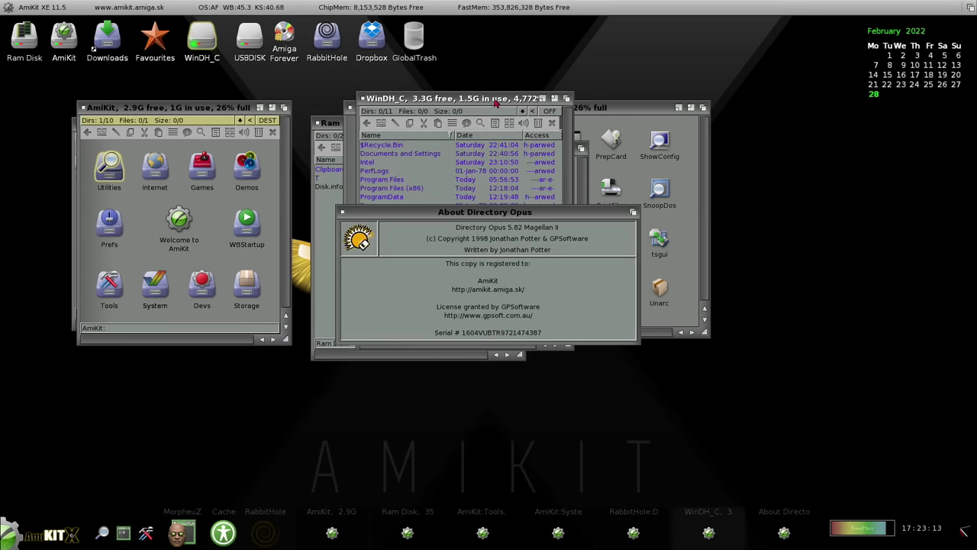
{"action": "left_click", "coordinate": [423, 123]}
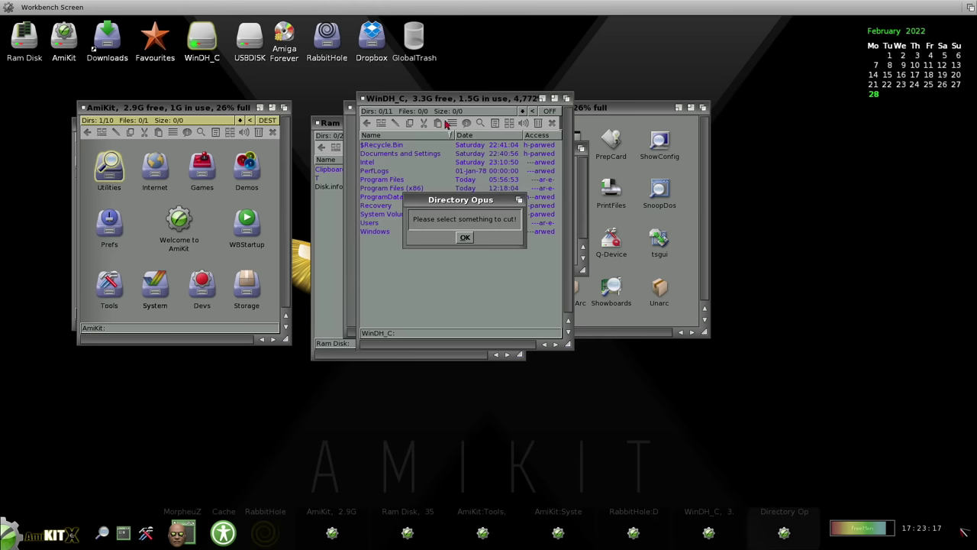
{"action": "left_click", "coordinate": [463, 238]}
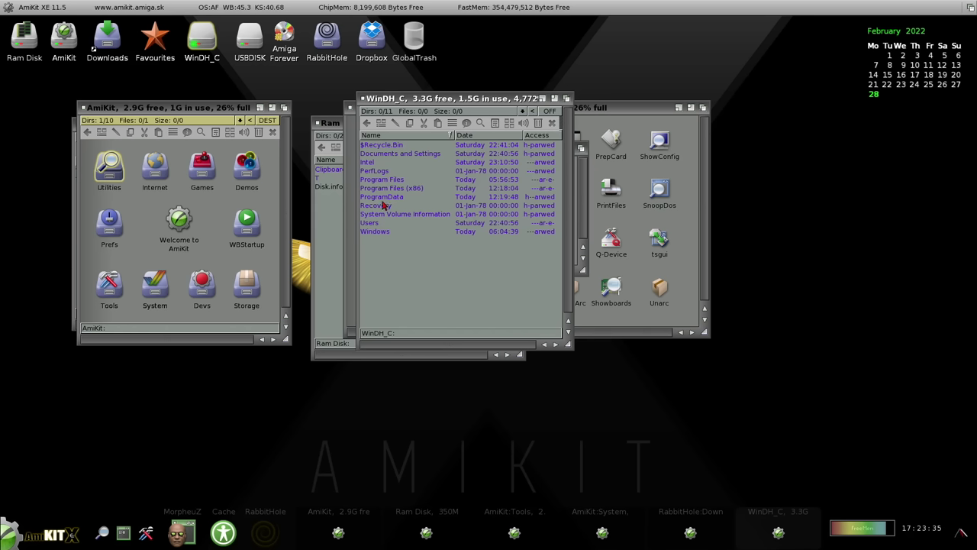
{"action": "left_click", "coordinate": [364, 99]}
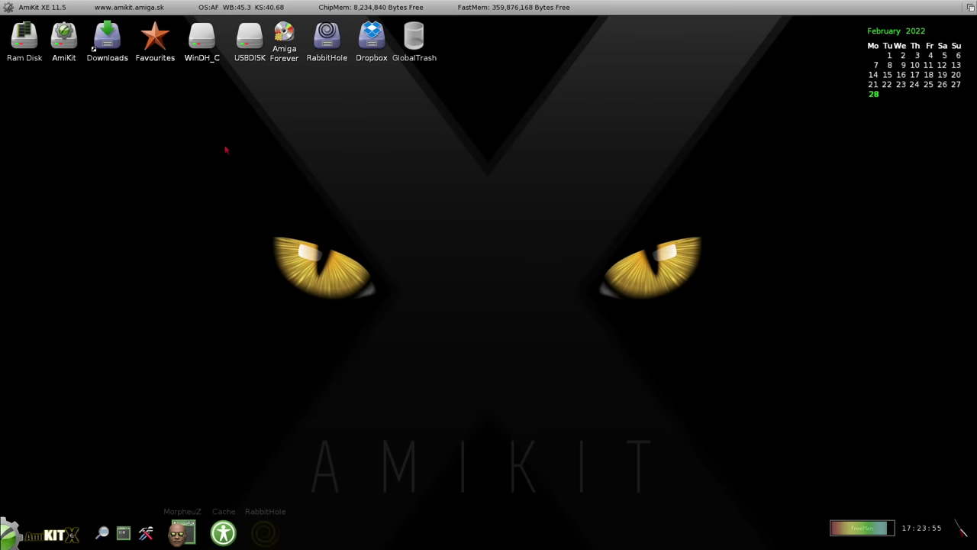
- Browse the desktop's Opus pop-up and pull-down menus, then open the AmiKit start menu
{"action": "right_click", "coordinate": [226, 149]}
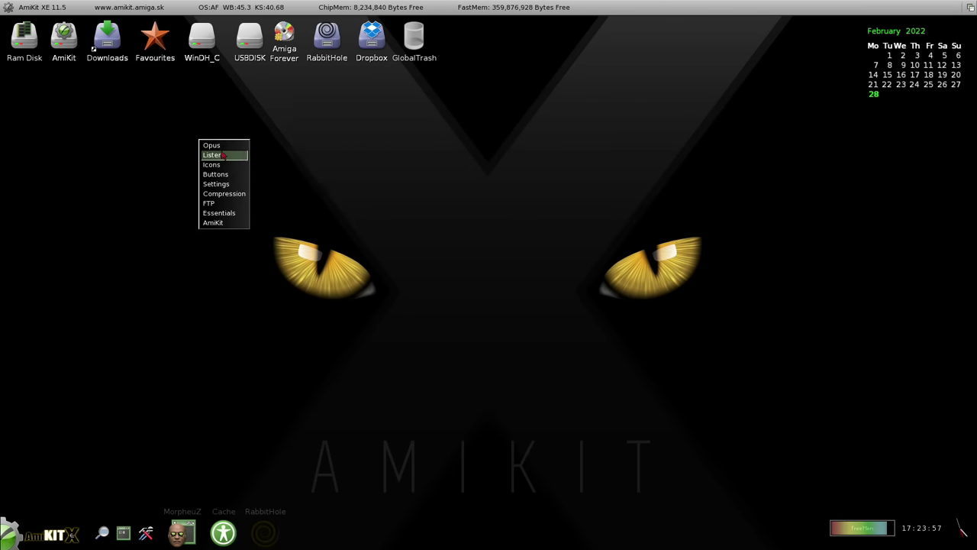
{"action": "right_click", "coordinate": [156, 108]}
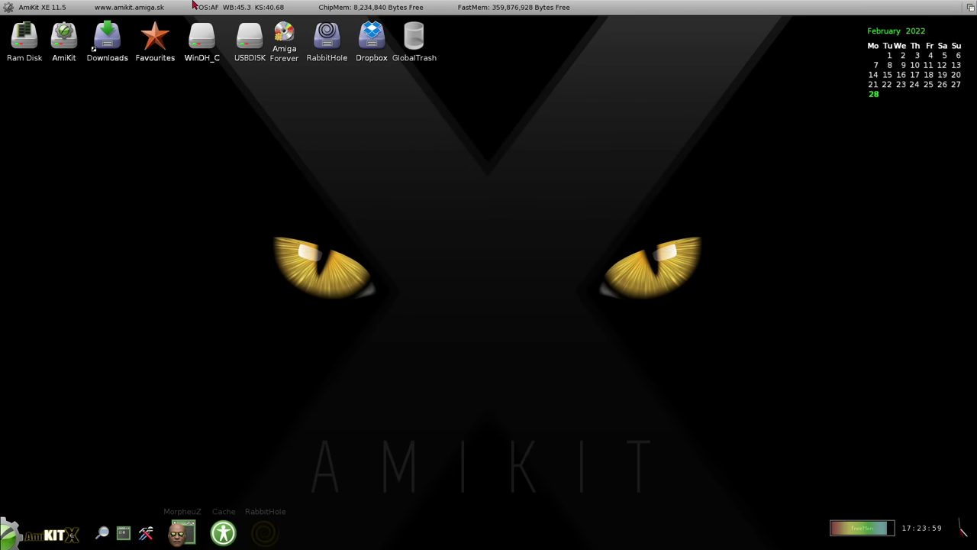
{"action": "right_click", "coordinate": [206, 5]}
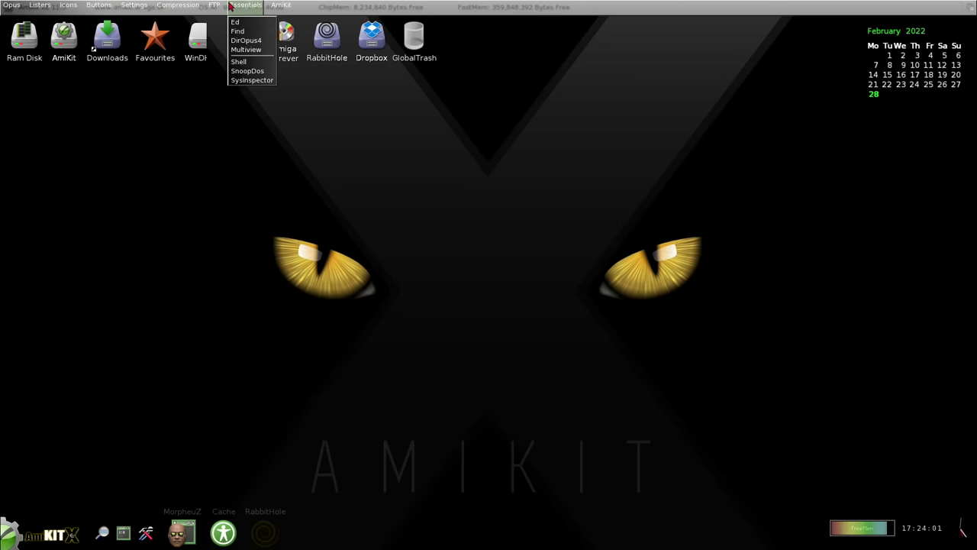
{"action": "mouse_move", "coordinate": [290, 6]}
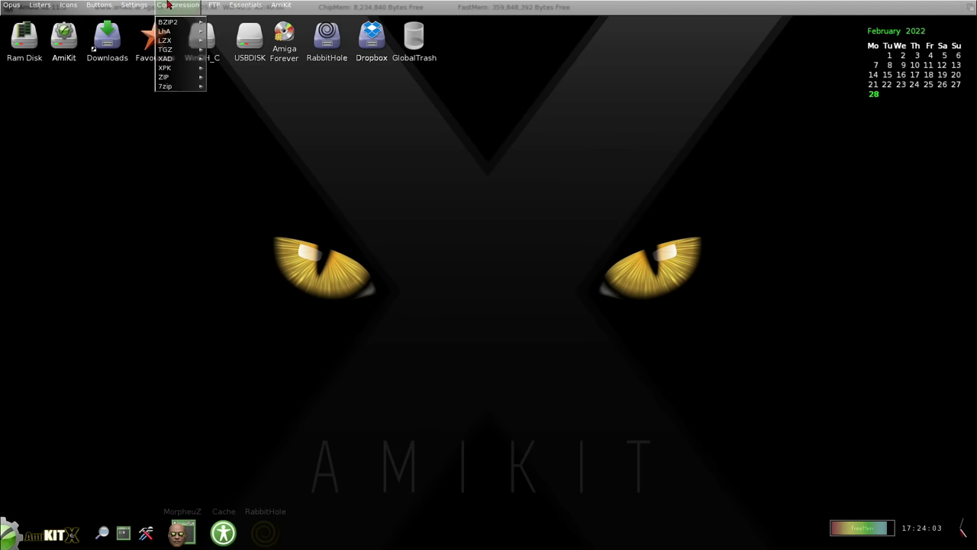
{"action": "right_click", "coordinate": [11, 5]}
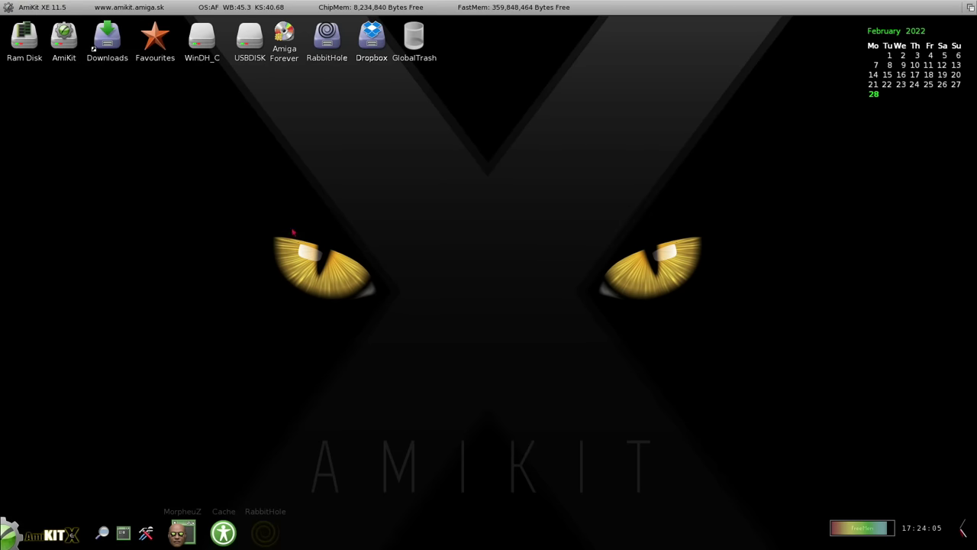
{"action": "right_click", "coordinate": [313, 202]}
{"action": "mouse_move", "coordinate": [312, 210]}
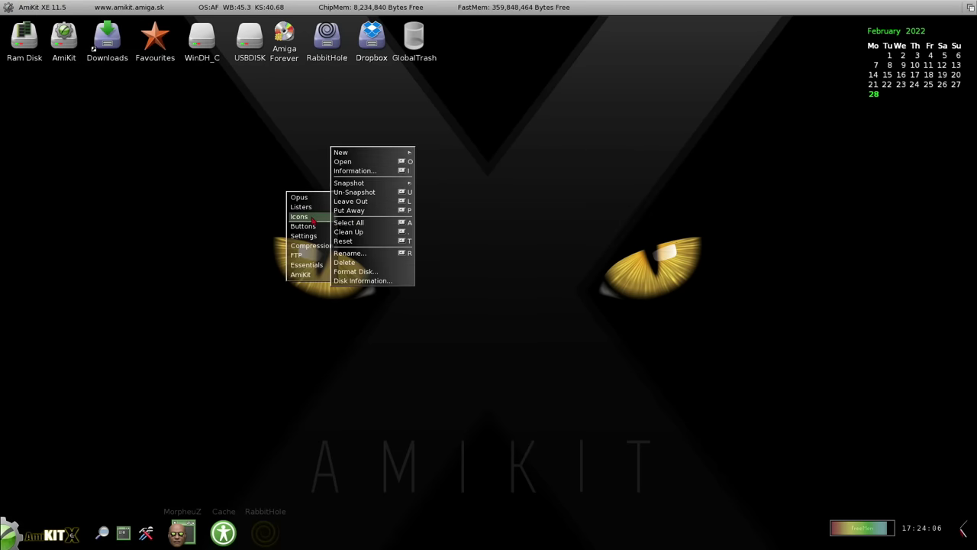
{"action": "right_click", "coordinate": [307, 166]}
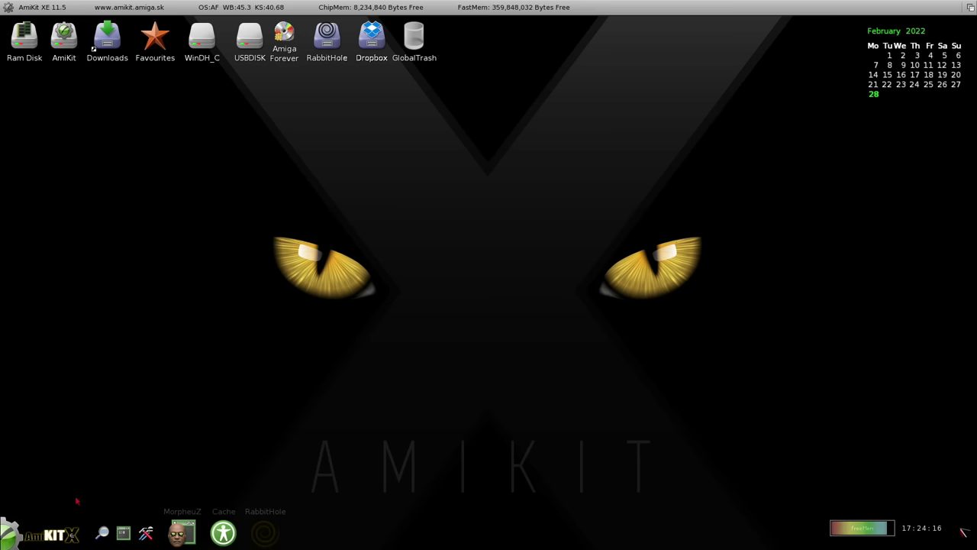
{"action": "left_click", "coordinate": [66, 526]}
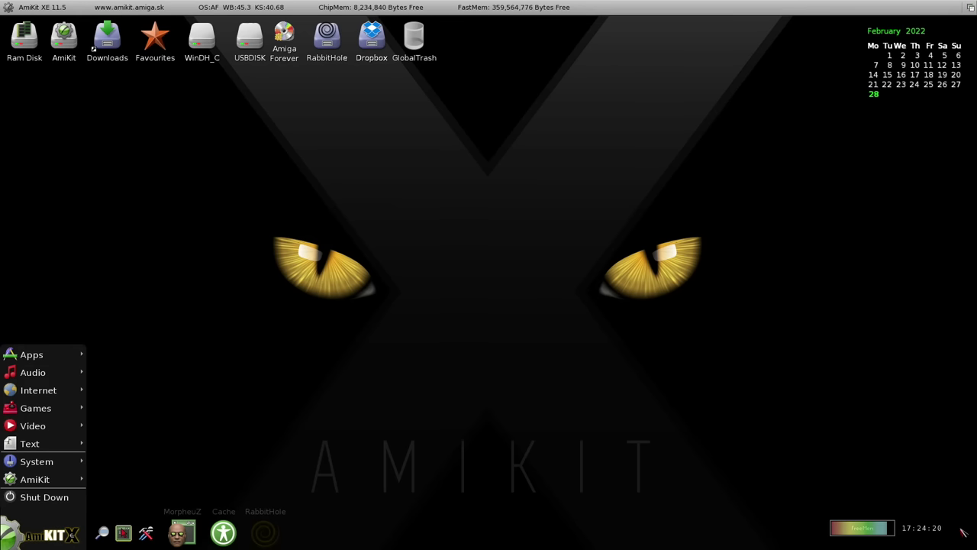
- Browse the Internet and Games lists in the start menu, then close it without launching anything
{"action": "mouse_move", "coordinate": [58, 356]}
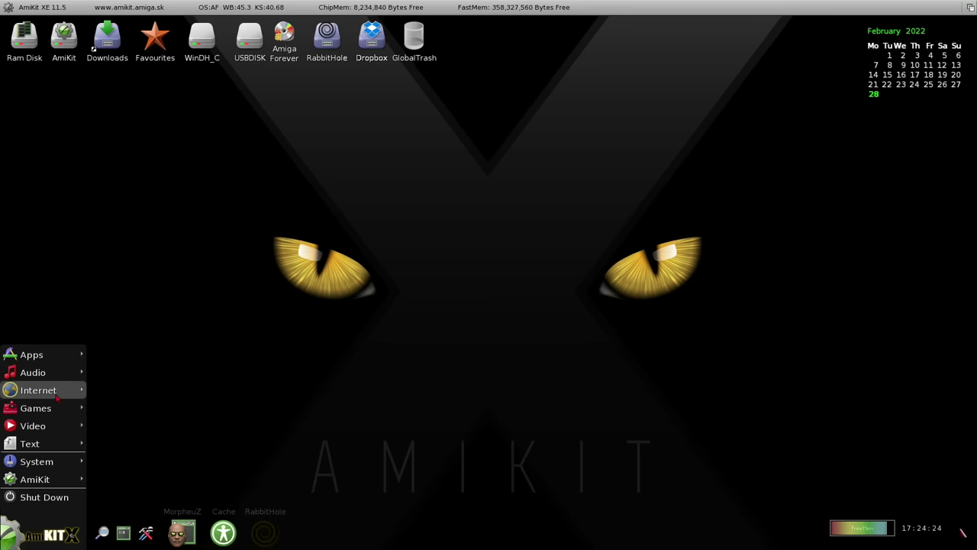
{"action": "mouse_move", "coordinate": [57, 392]}
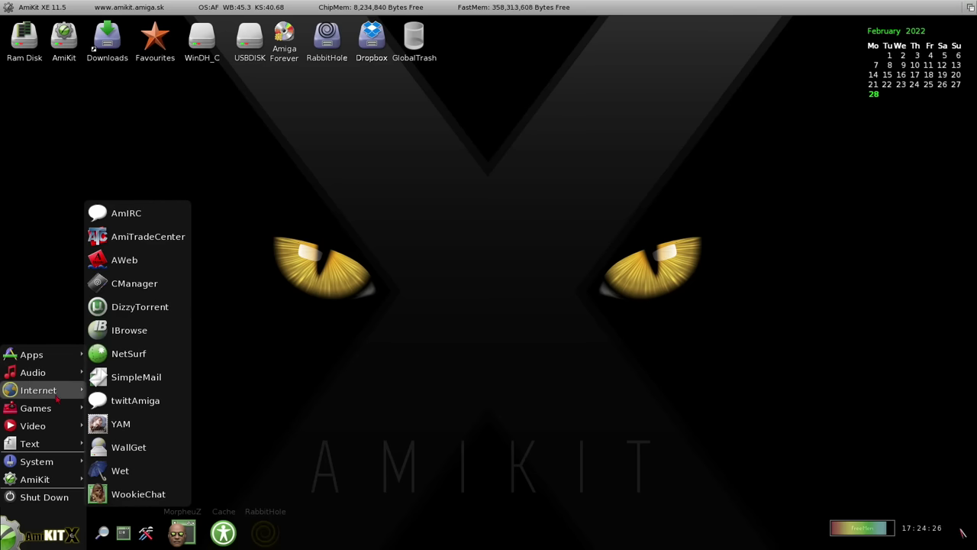
{"action": "mouse_move", "coordinate": [57, 410]}
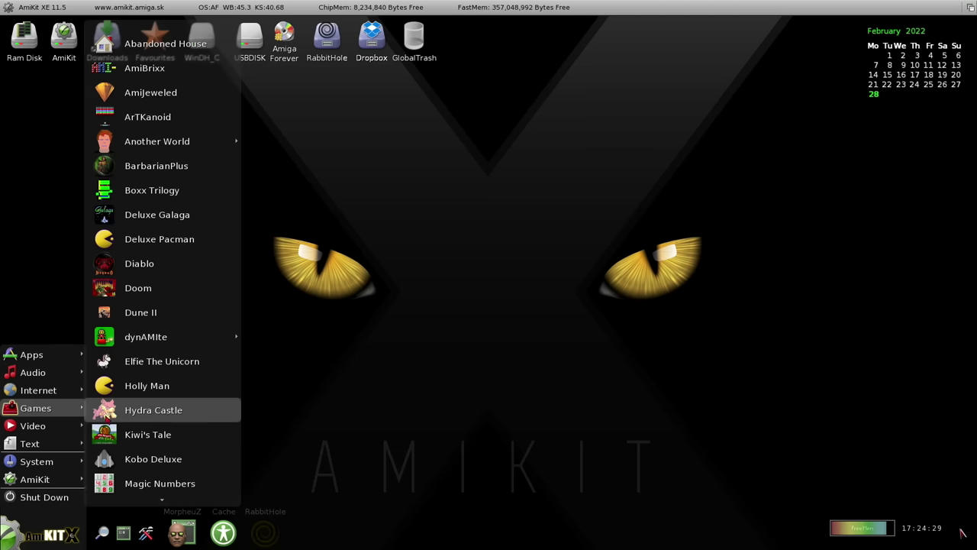
{"action": "left_click", "coordinate": [312, 420]}
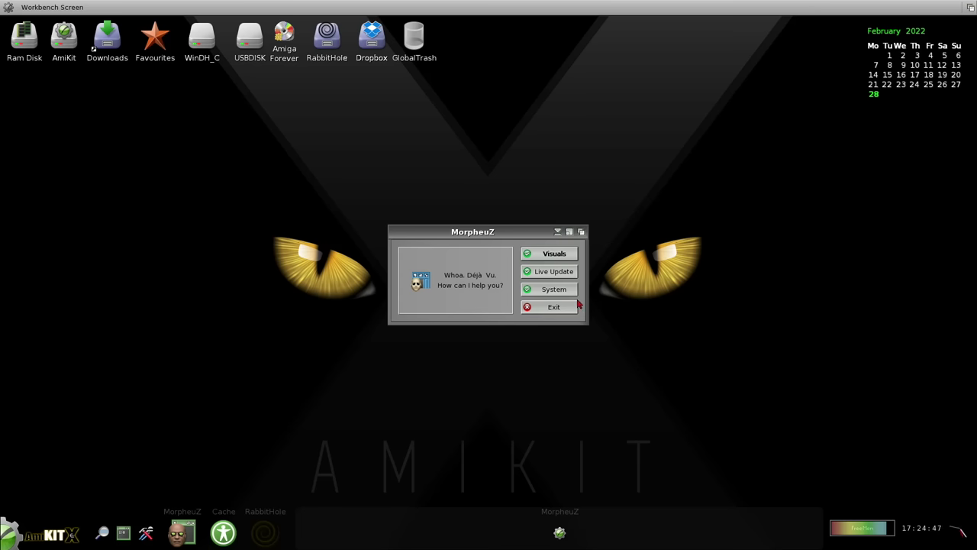
- Apply the Modern Retro appearance preset from MorpheuZ's visual options
{"action": "left_click", "coordinate": [557, 254]}
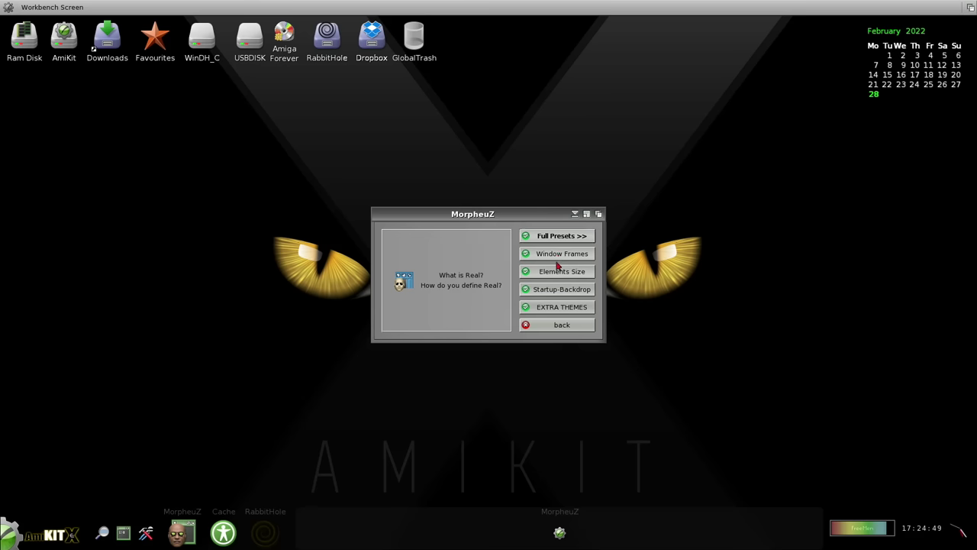
{"action": "left_click", "coordinate": [566, 238]}
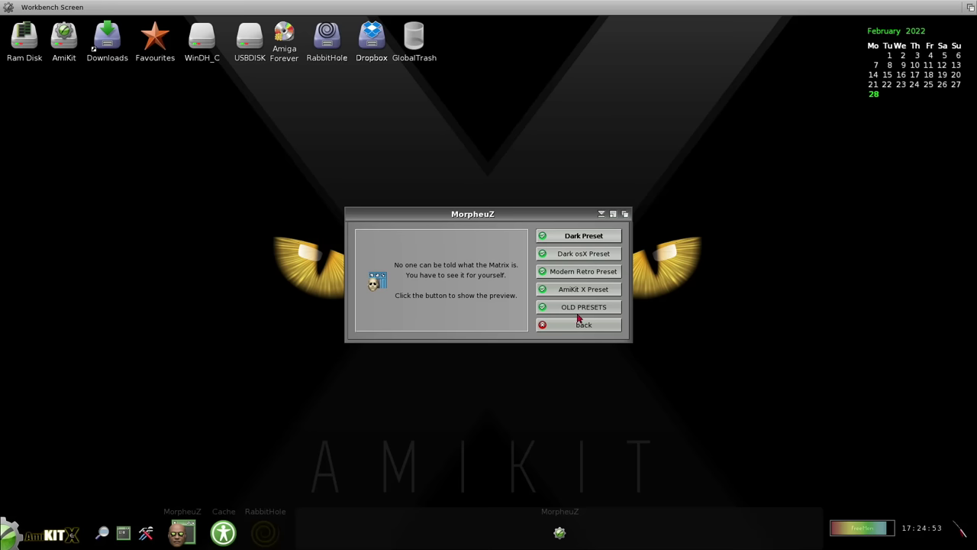
{"action": "left_click", "coordinate": [584, 273]}
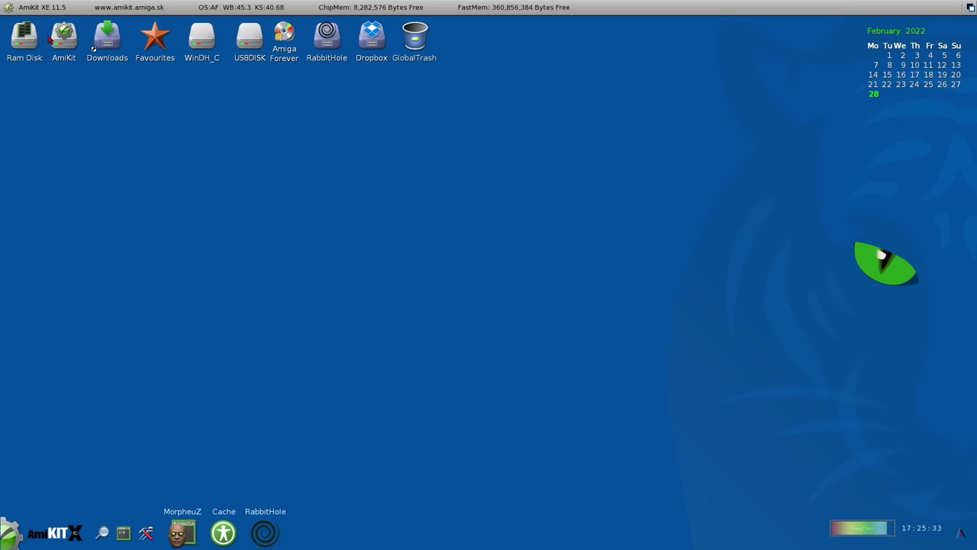
- Open the AmiKit drive drawer and the Favourites drawer, moving the Favourites window aside
{"action": "double_click", "coordinate": [58, 39]}
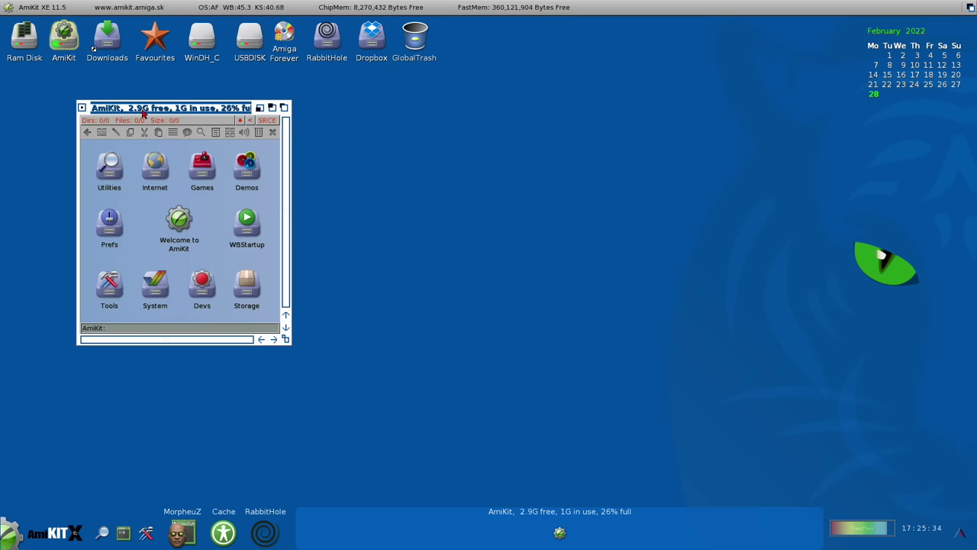
{"action": "left_click_drag", "start_coordinate": [150, 113], "coordinate": [164, 115]}
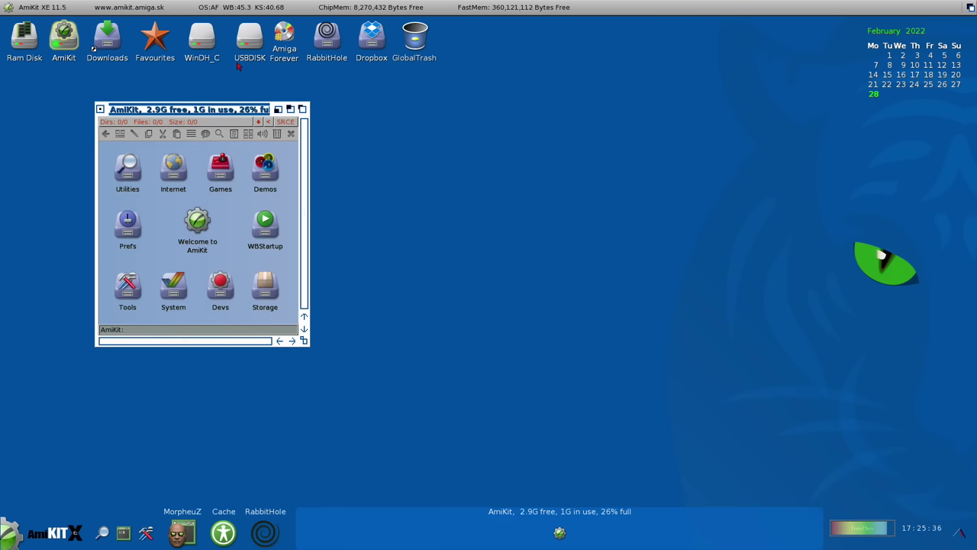
{"action": "double_click", "coordinate": [157, 38]}
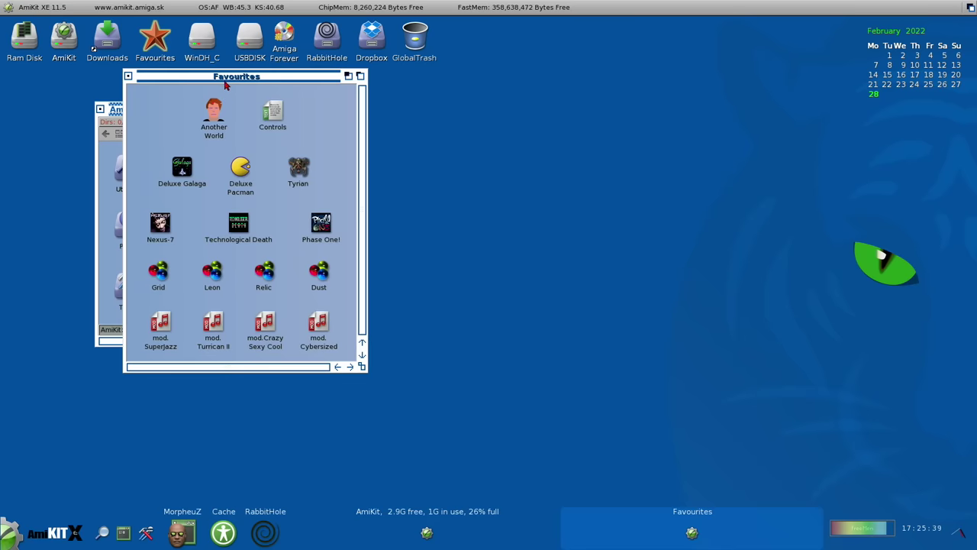
{"action": "left_click_drag", "start_coordinate": [226, 85], "coordinate": [513, 116]}
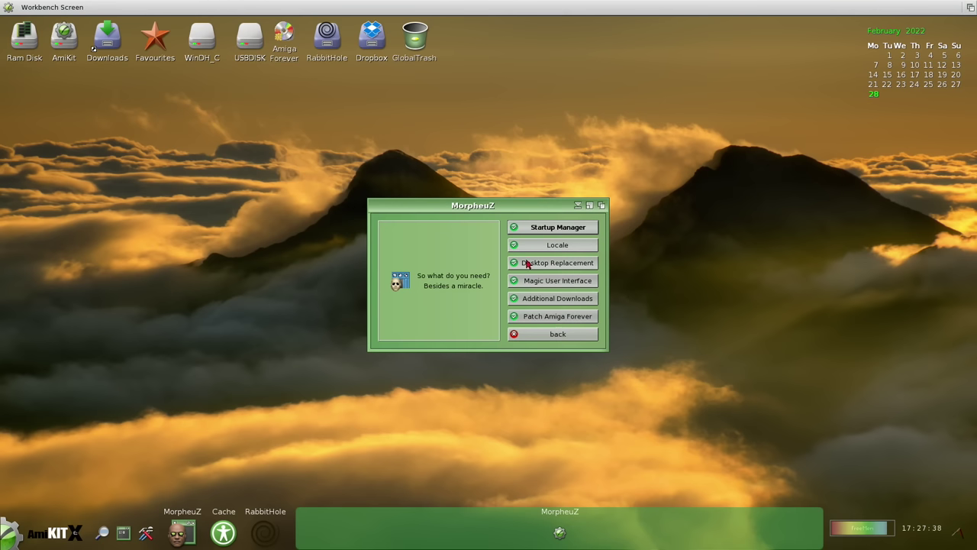
- Review the desktop replacement choices (DOpus 5.82, Scalos, Workbench) and return to the main MorpheuZ options
{"action": "left_click", "coordinate": [549, 266]}
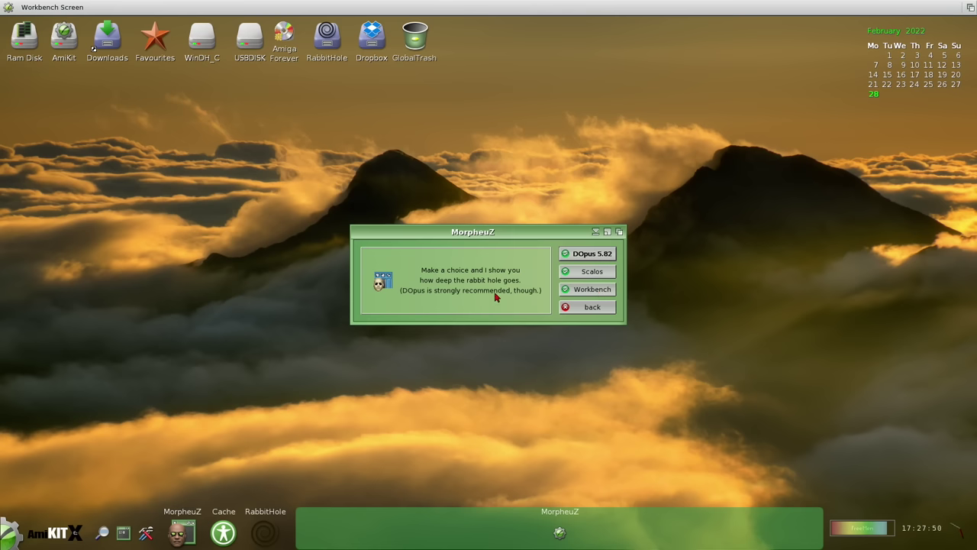
{"action": "left_click", "coordinate": [577, 309]}
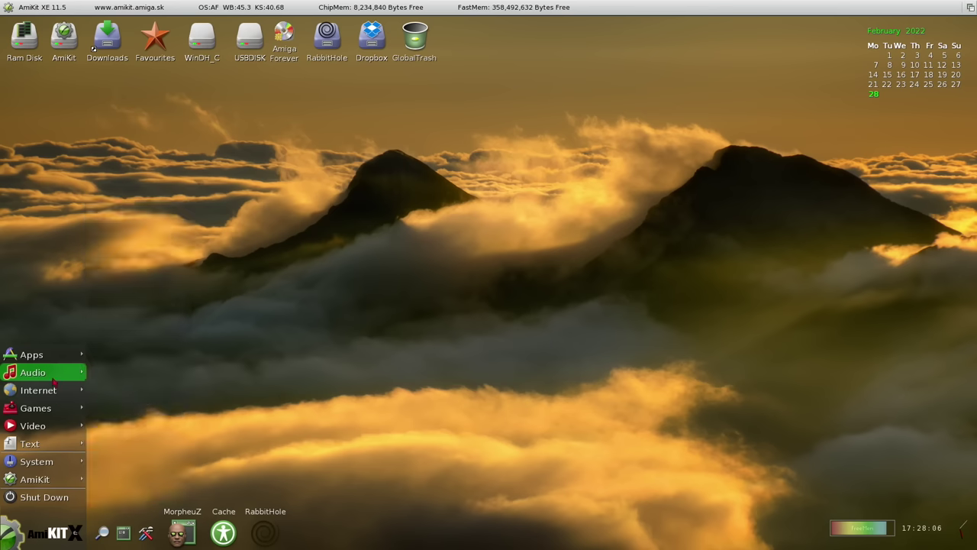
- Launch Ask Your Amiga and ask 'how are you?', getting 'I am doing well, thank you.'
{"action": "mouse_move", "coordinate": [54, 359]}
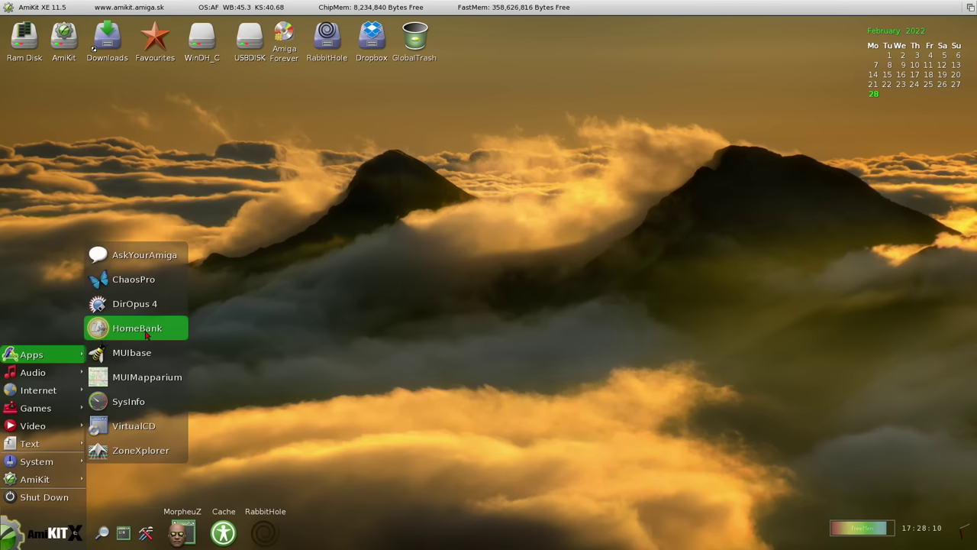
{"action": "left_click", "coordinate": [150, 260]}
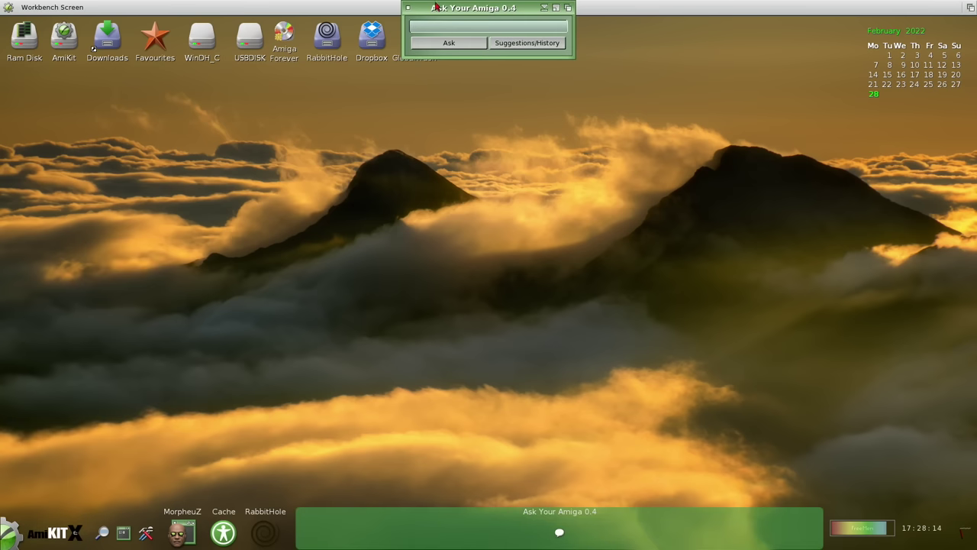
{"action": "left_click_drag", "start_coordinate": [438, 6], "coordinate": [333, 184]}
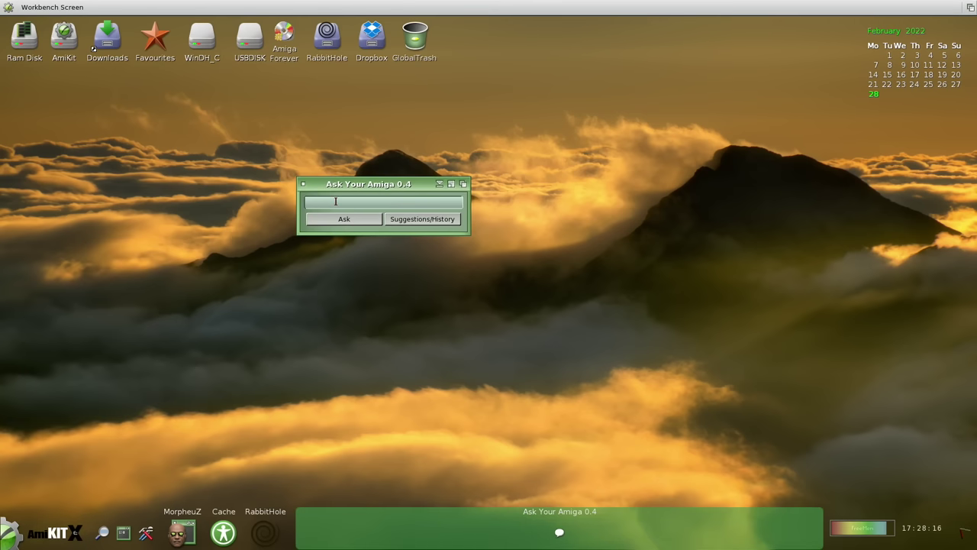
{"action": "type", "text": "how are you?"}
{"action": "key", "text": "Return"}
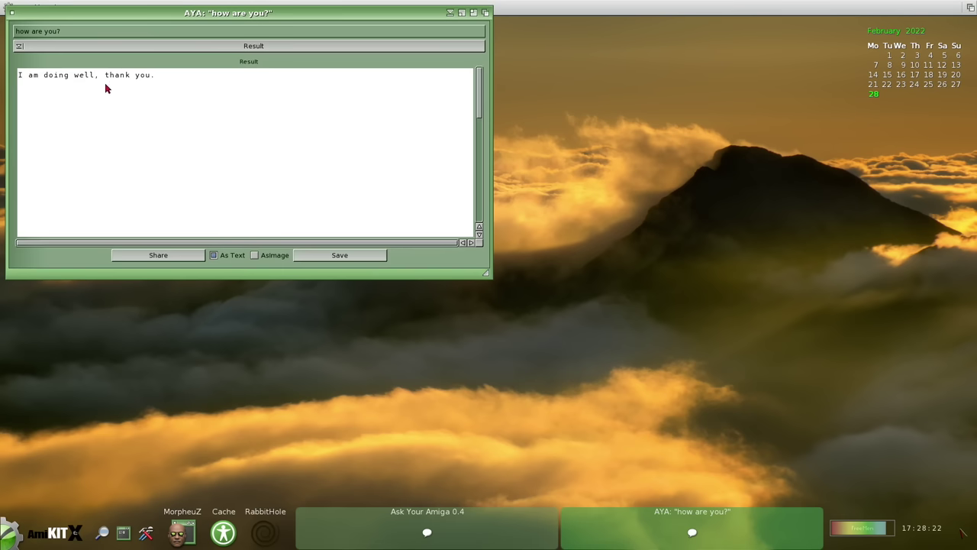
{"action": "left_click_drag", "start_coordinate": [142, 13], "coordinate": [199, 91]}
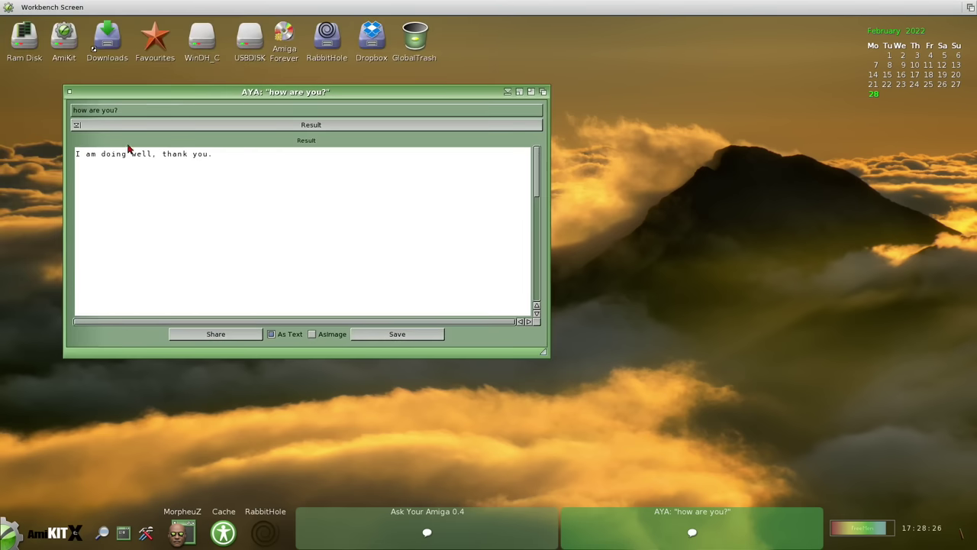
- Query 'amiga 500' in Ask Your Amiga and show its Image result as a picture
{"action": "left_click", "coordinate": [70, 92]}
{"action": "left_click", "coordinate": [320, 205]}
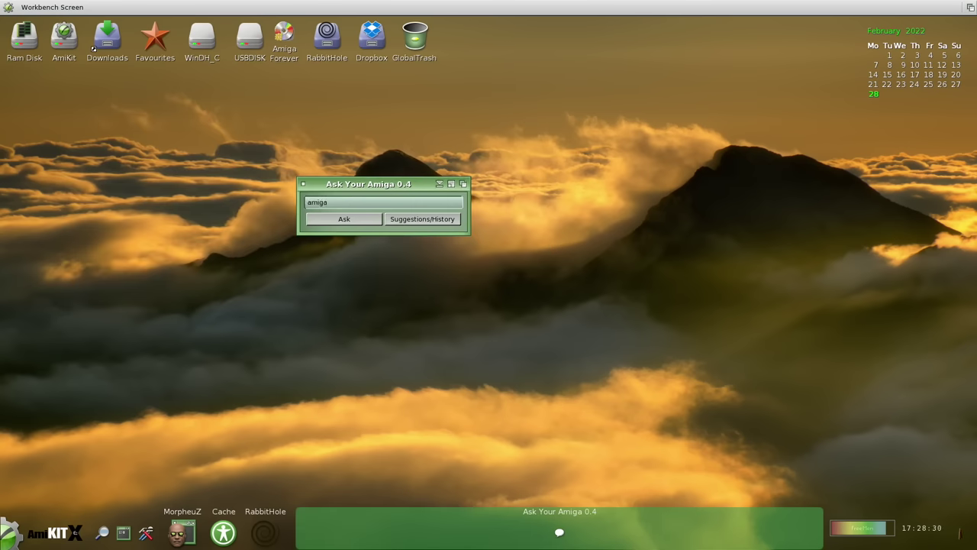
{"action": "type", "text": "amiga 500"}
{"action": "key", "text": "Return"}
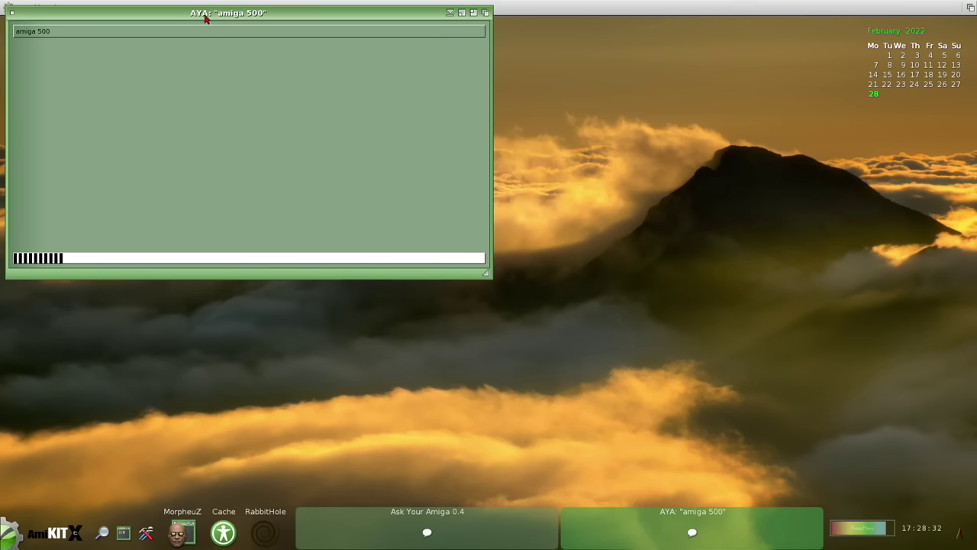
{"action": "left_click_drag", "start_coordinate": [199, 13], "coordinate": [261, 97]}
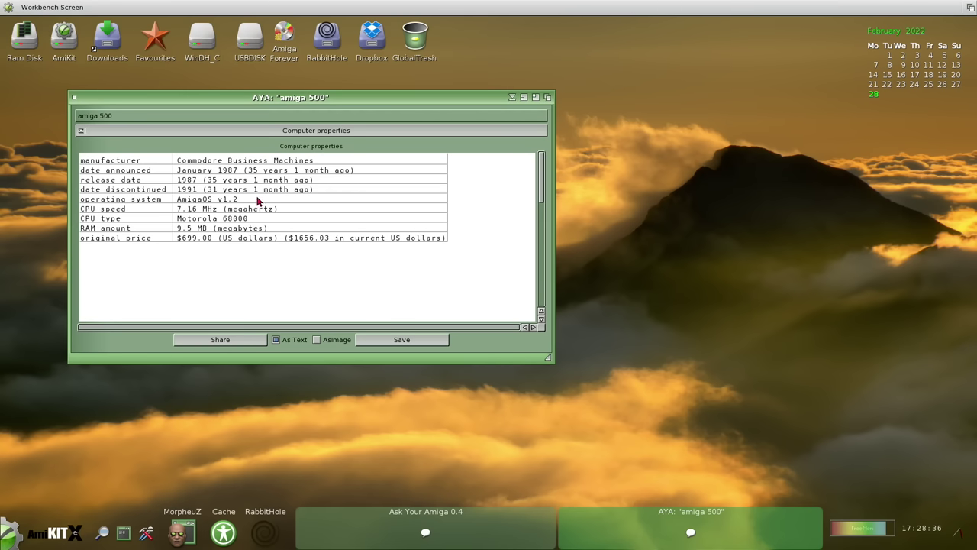
{"action": "left_click_drag", "start_coordinate": [255, 131], "coordinate": [255, 144]}
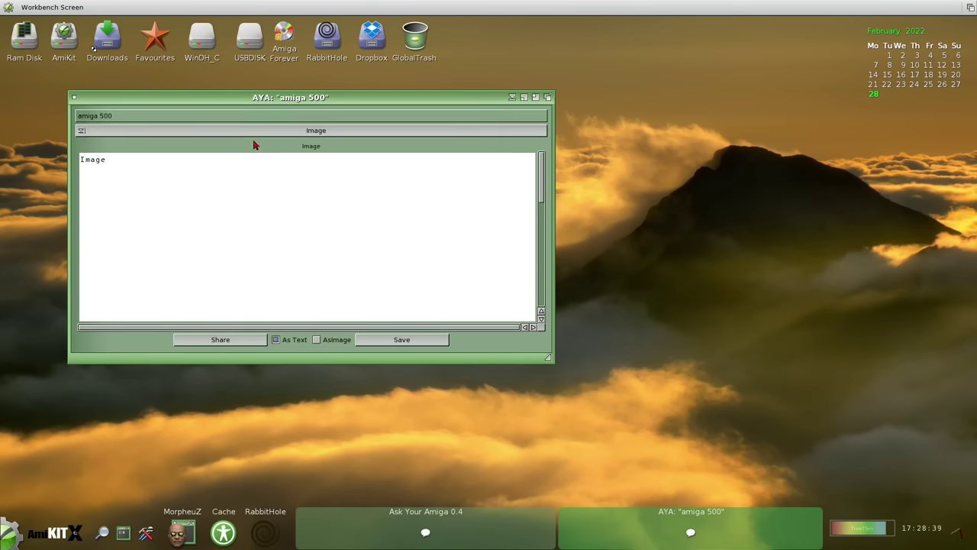
{"action": "left_click", "coordinate": [316, 340]}
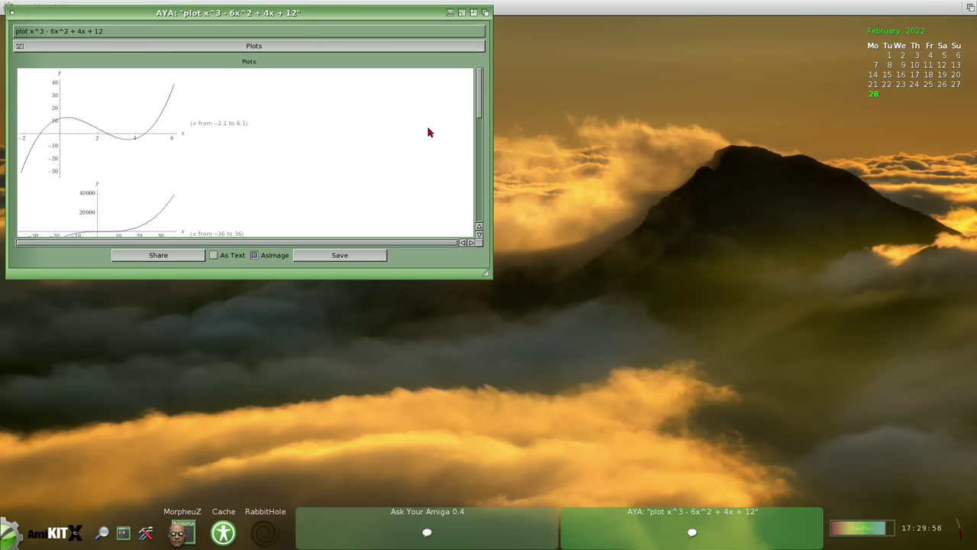
- Switch the sin(x)*cos(4*y) plot results to Contour plot and render it as an image
{"action": "left_click_drag", "start_coordinate": [477, 108], "coordinate": [474, 153]}
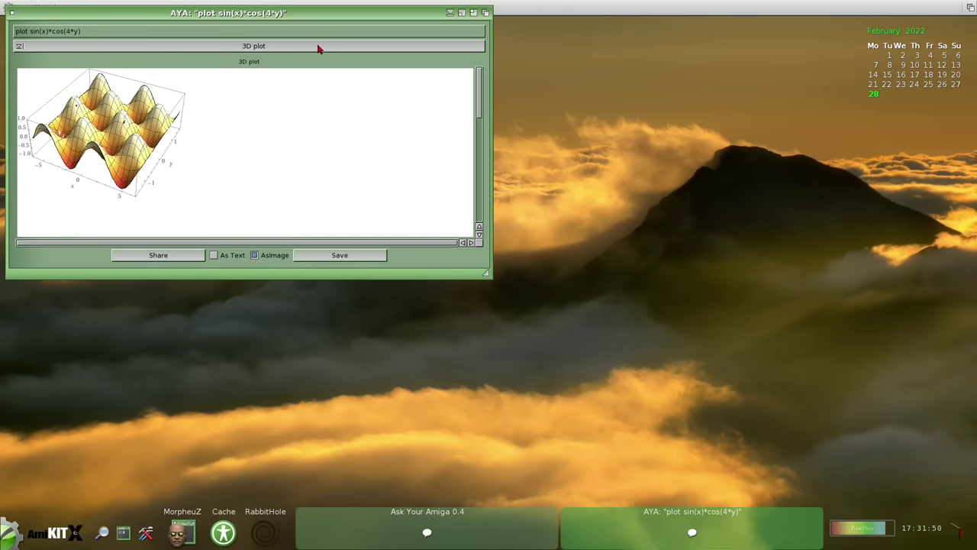
{"action": "left_click", "coordinate": [318, 46]}
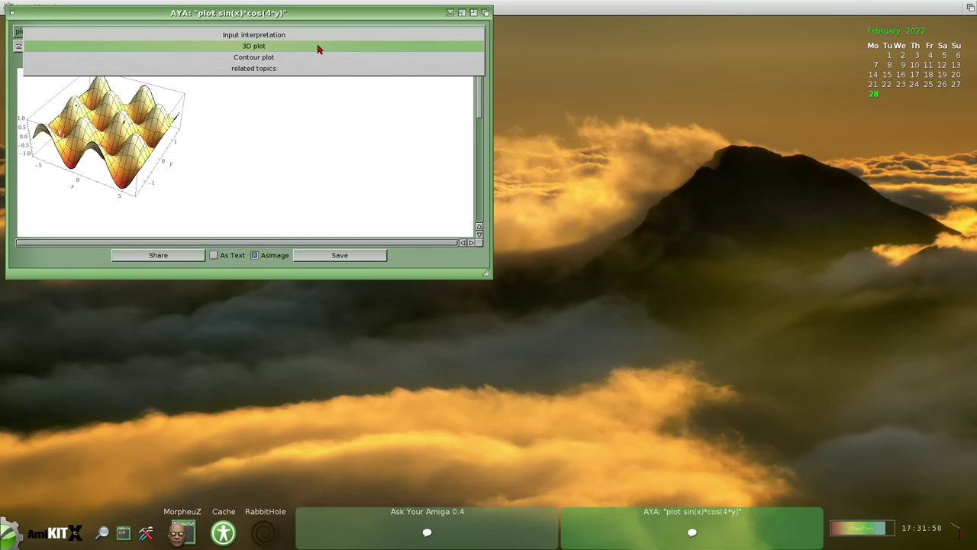
{"action": "left_click", "coordinate": [318, 58]}
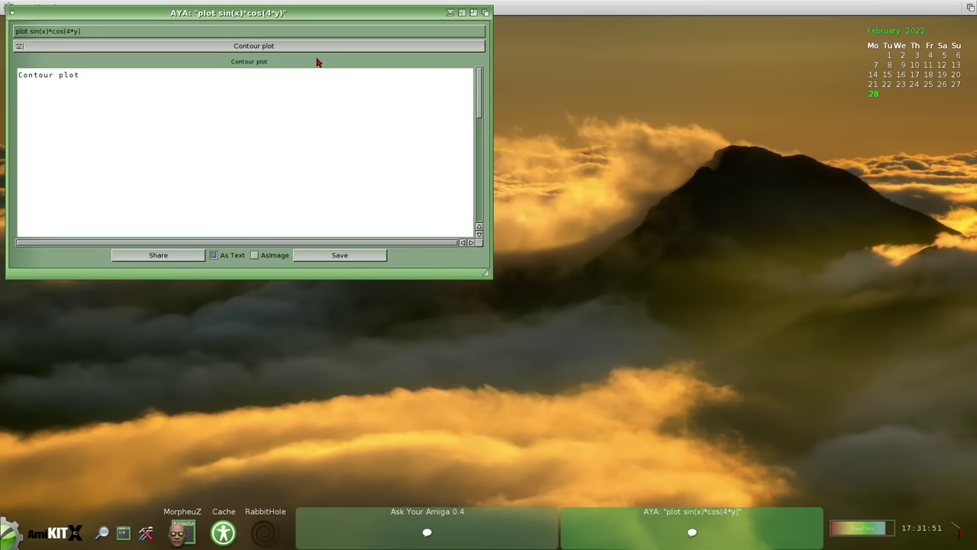
{"action": "left_click", "coordinate": [273, 254]}
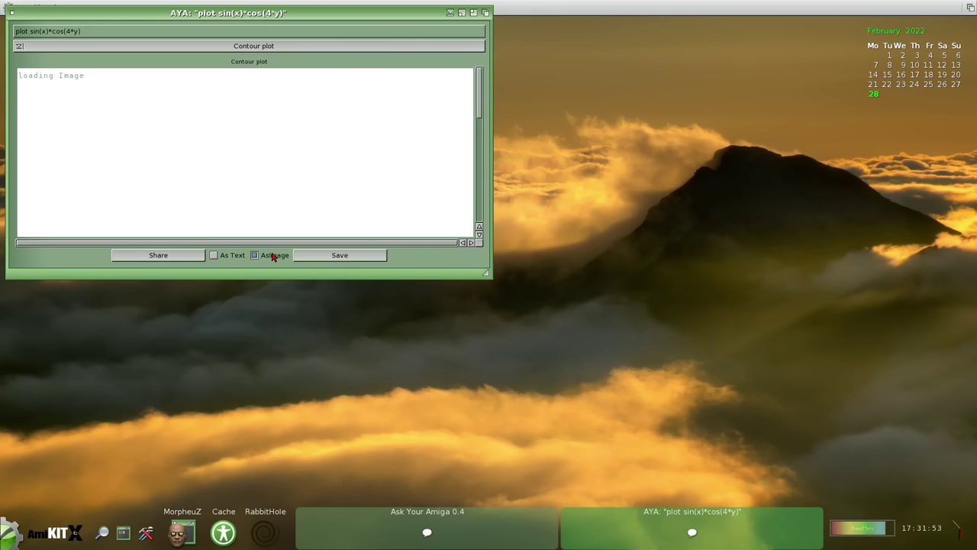
- Reopen the list of plot result sections
{"action": "left_click", "coordinate": [290, 50]}
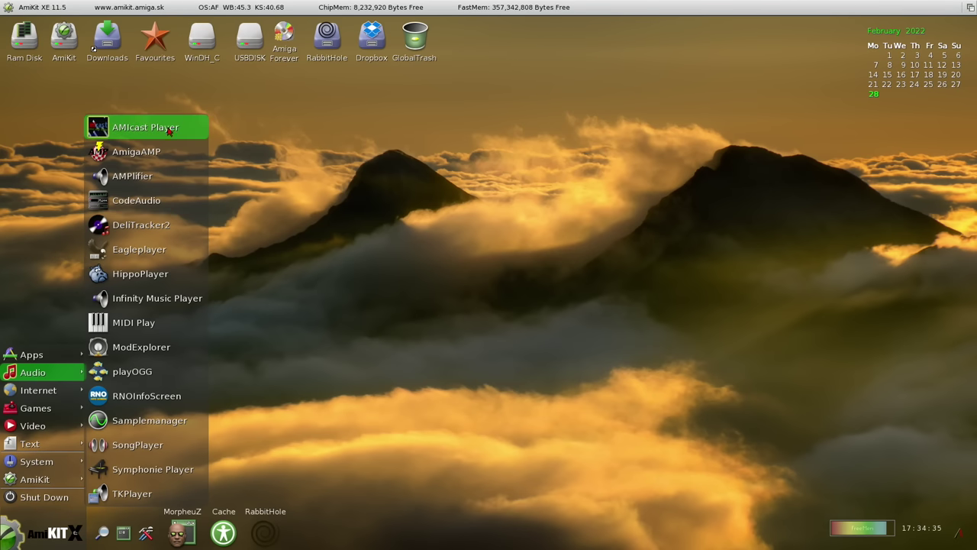
- Launch AmigaAMP, close it, and bring the start menu's Audio player list back up
{"action": "left_click", "coordinate": [164, 154]}
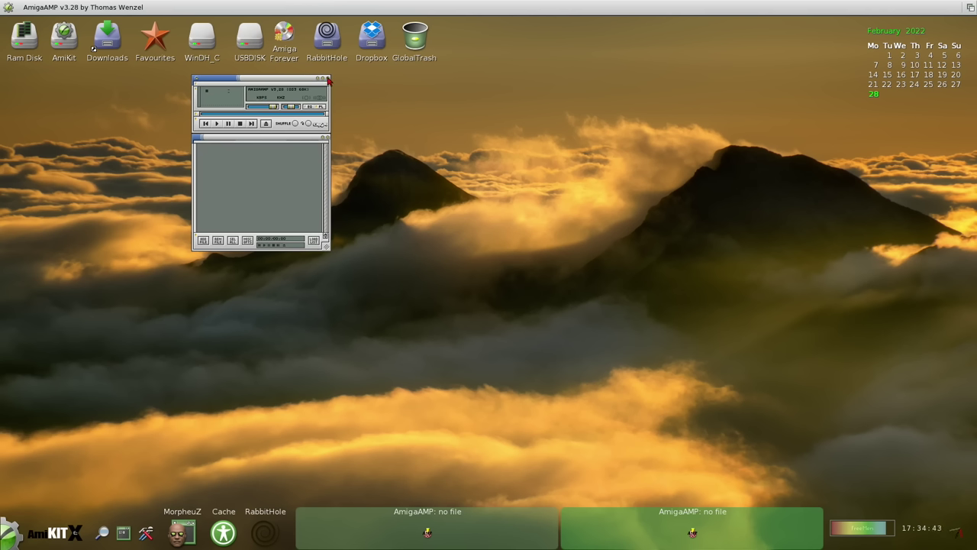
{"action": "left_click", "coordinate": [196, 79]}
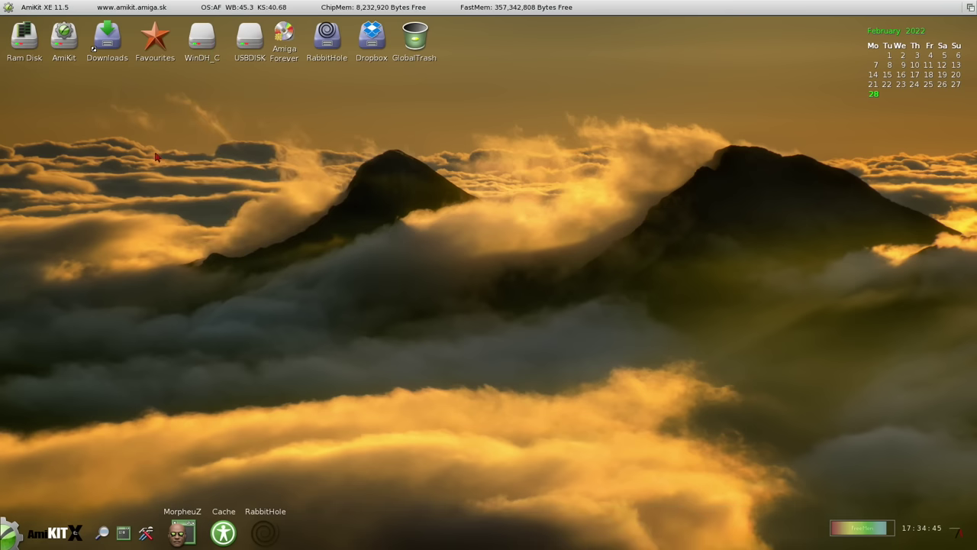
{"action": "left_click", "coordinate": [12, 532]}
{"action": "mouse_move", "coordinate": [63, 392]}
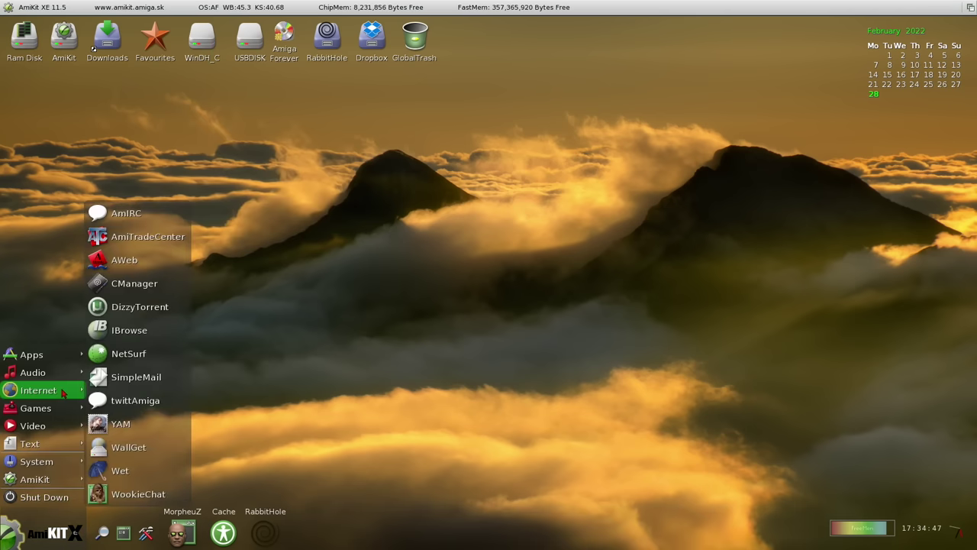
{"action": "mouse_move", "coordinate": [65, 372]}
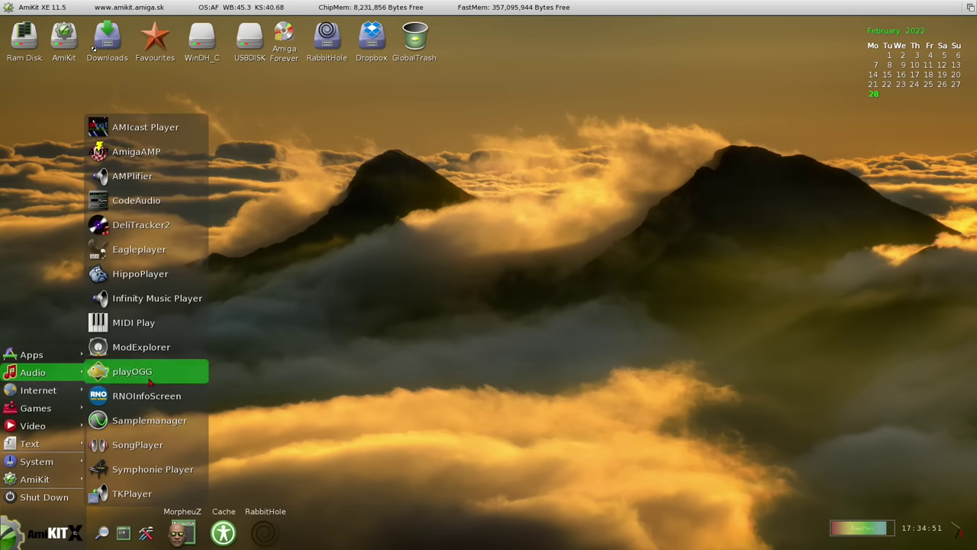
- Start HippoPlayer, add mod.Lotus 2 and play it, moving the player and HippoScope windows right
{"action": "left_click", "coordinate": [159, 279]}
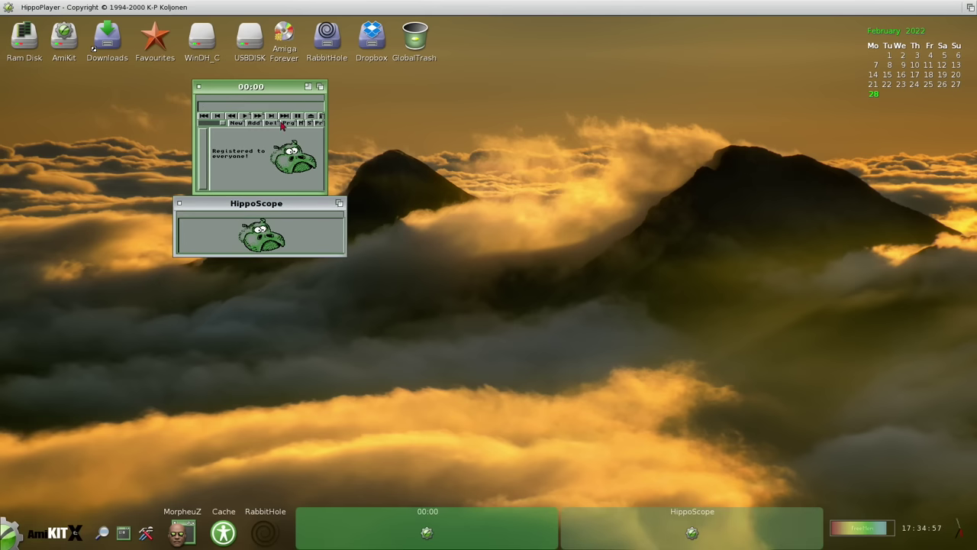
{"action": "left_click", "coordinate": [256, 123]}
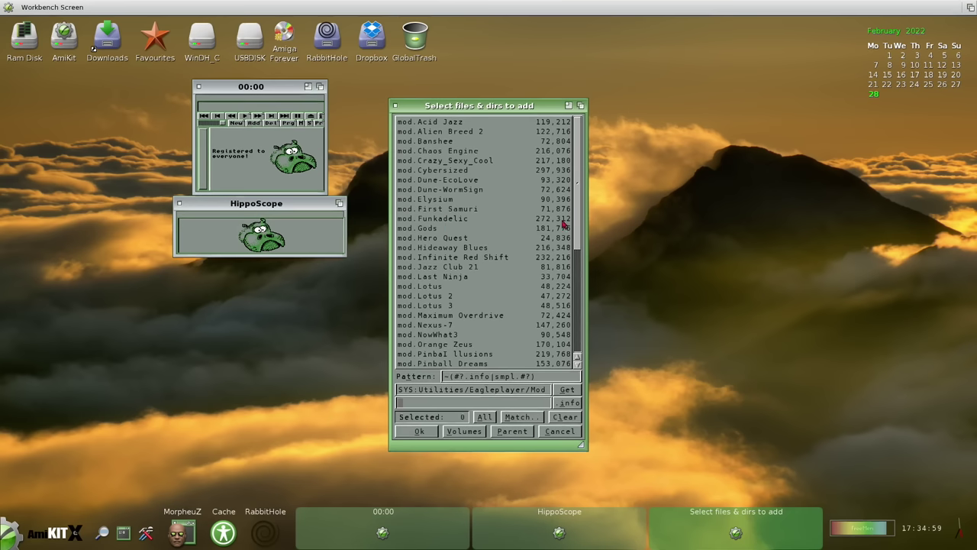
{"action": "scroll", "coordinate": [567, 222], "scroll_direction": "down", "scroll_amount": 7}
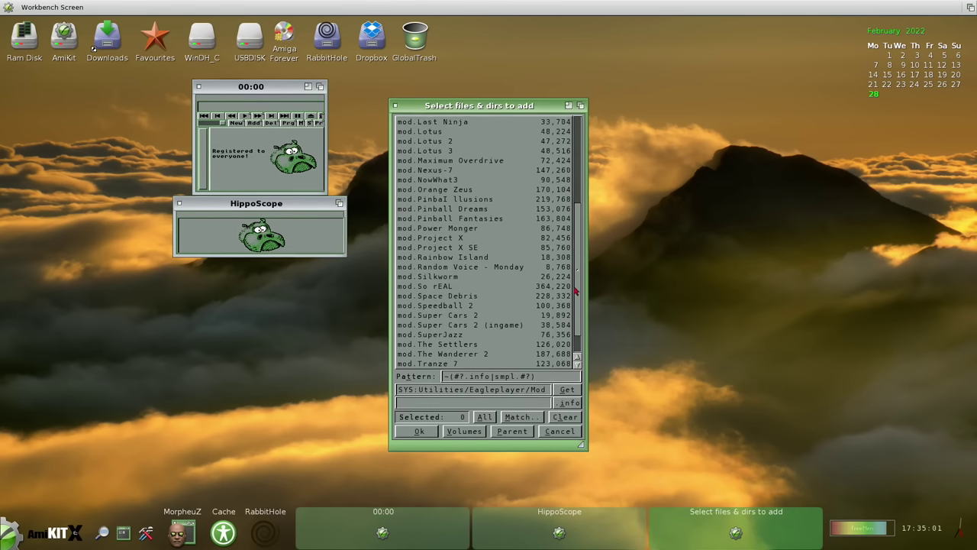
{"action": "scroll", "coordinate": [575, 288], "scroll_direction": "up", "scroll_amount": 3}
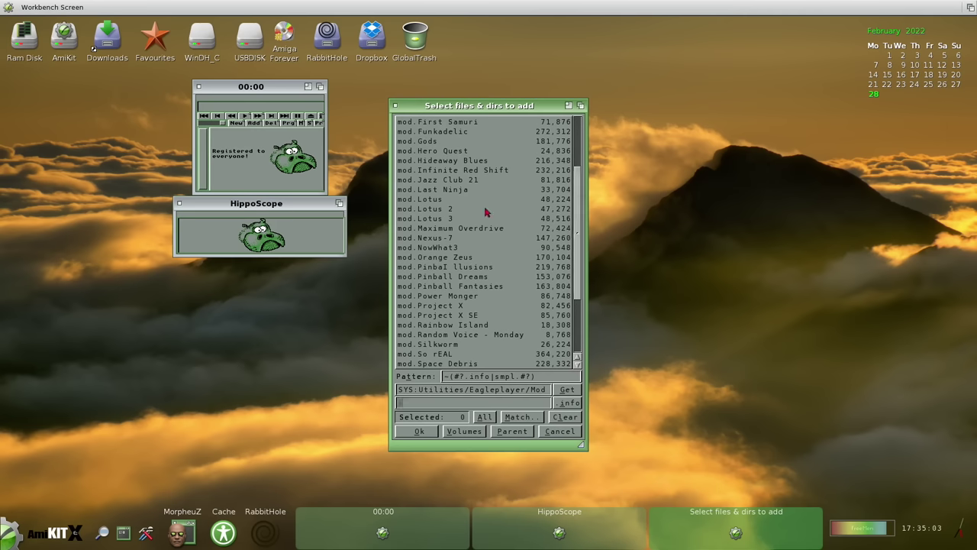
{"action": "double_click", "coordinate": [450, 208]}
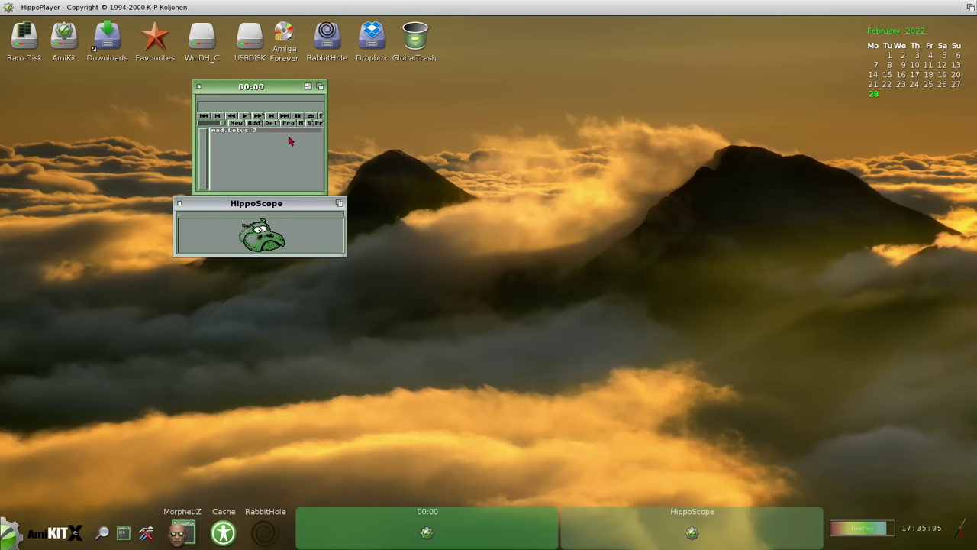
{"action": "left_click", "coordinate": [244, 116]}
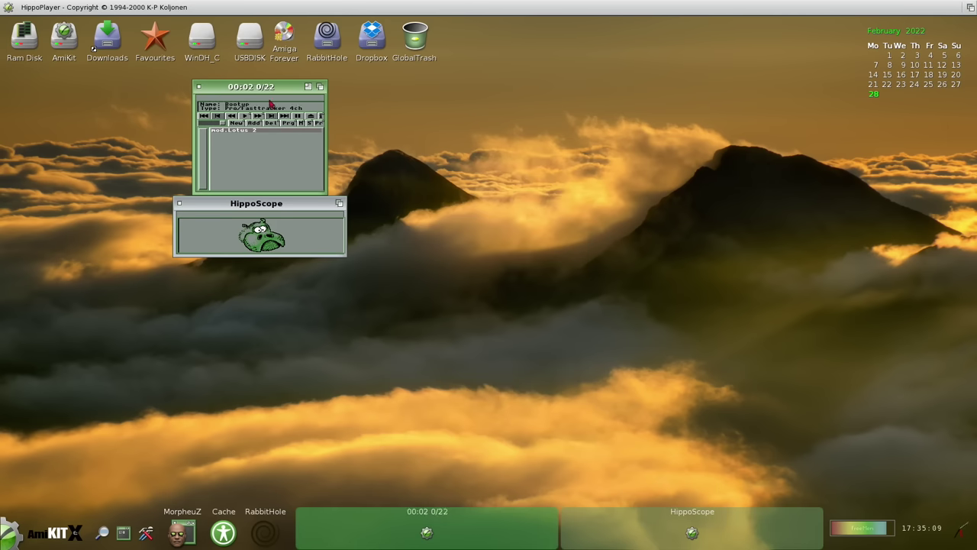
{"action": "left_click_drag", "start_coordinate": [267, 92], "coordinate": [866, 158]}
{"action": "left_click_drag", "start_coordinate": [293, 202], "coordinate": [855, 278]}
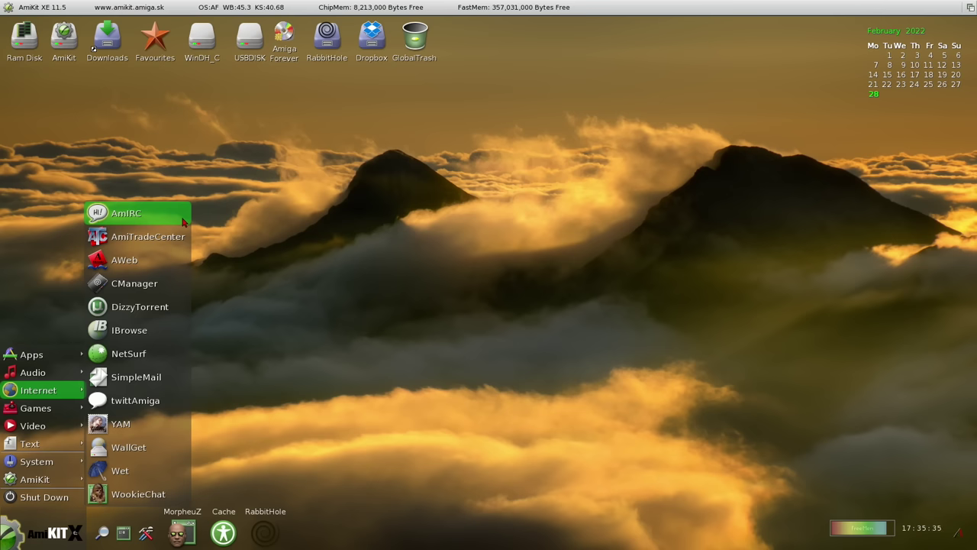
- Launch IBrowse from the Internet list and dismiss the demo notice
{"action": "left_click", "coordinate": [167, 337]}
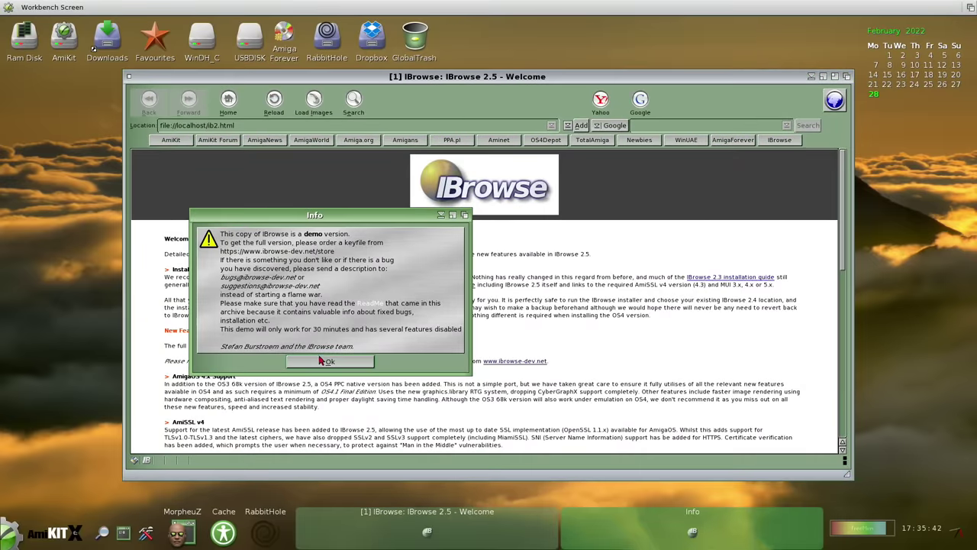
{"action": "left_click", "coordinate": [324, 361]}
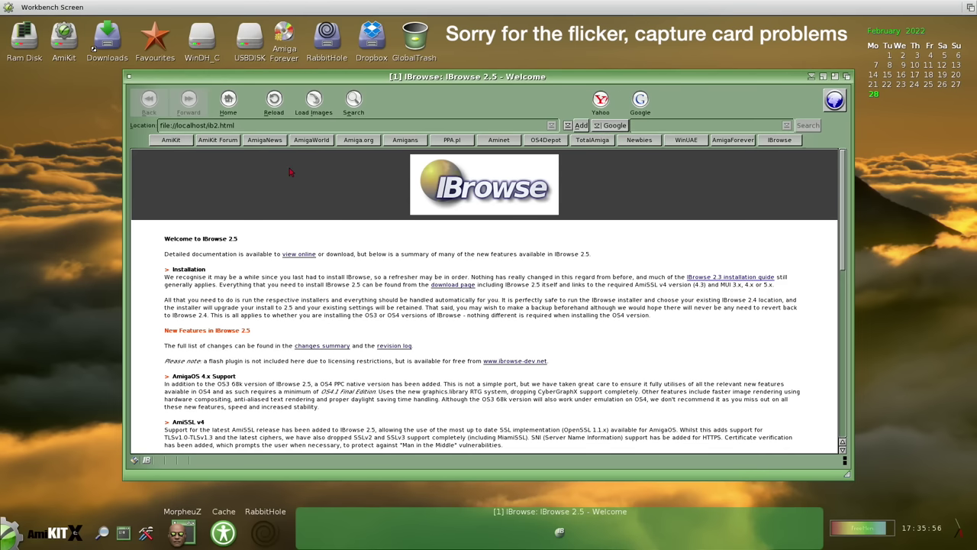
- Open the AmigaWorld website from its bookmark button and scroll through the page
{"action": "left_click", "coordinate": [307, 144]}
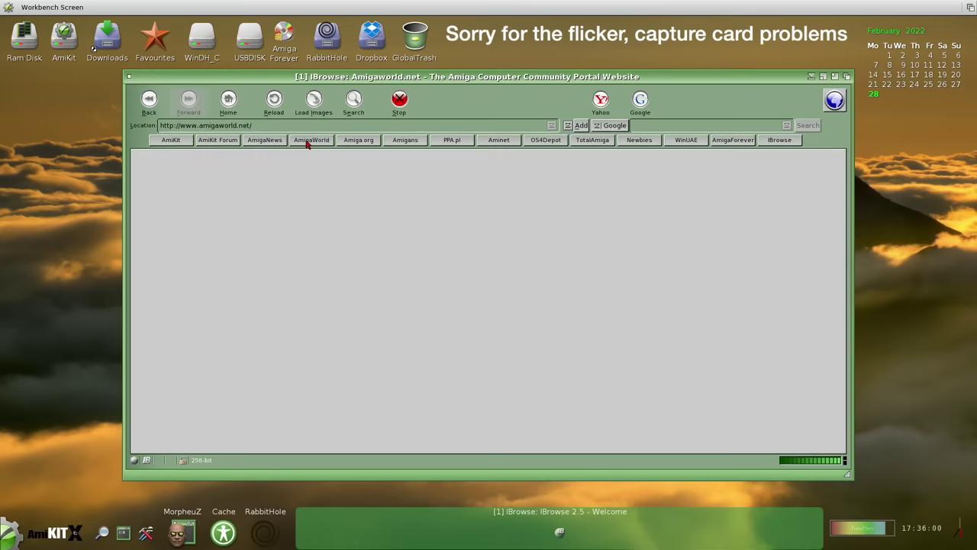
{"action": "scroll", "coordinate": [403, 241], "scroll_direction": "down", "scroll_amount": 8}
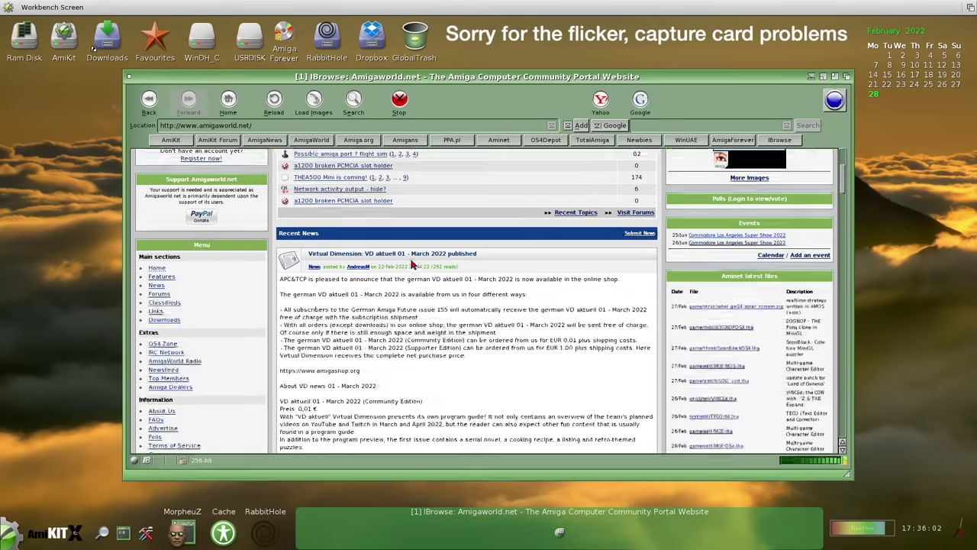
{"action": "scroll", "coordinate": [403, 241], "scroll_direction": "up", "scroll_amount": 5}
{"action": "scroll", "coordinate": [422, 217], "scroll_direction": "up", "scroll_amount": 3}
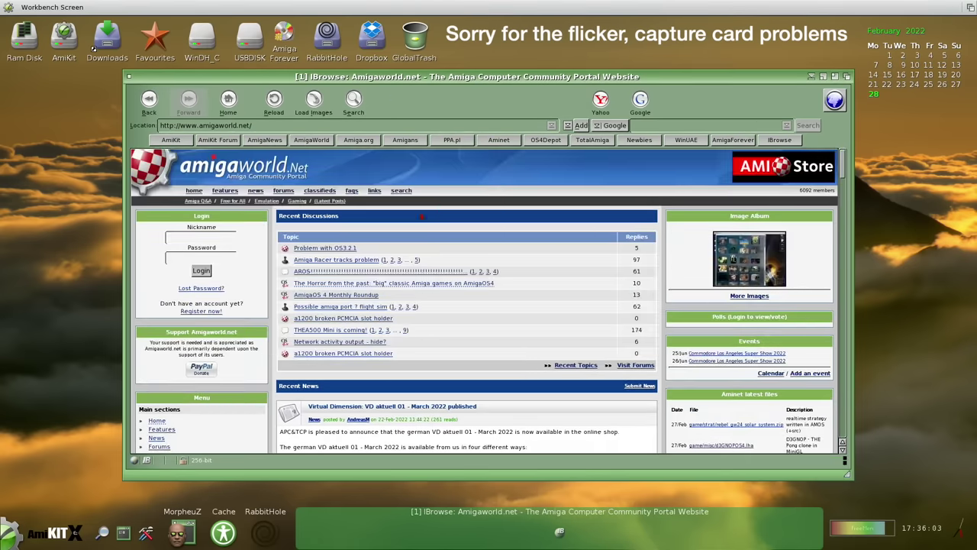
- Visit Amigans, then the Amiga Forever home page, scrolling through it
{"action": "left_click", "coordinate": [407, 141]}
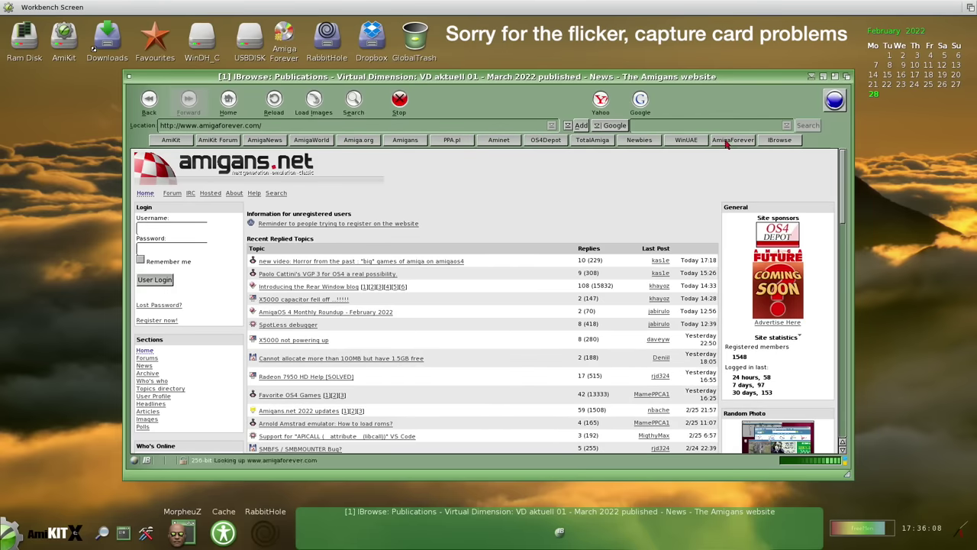
{"action": "left_click", "coordinate": [733, 140]}
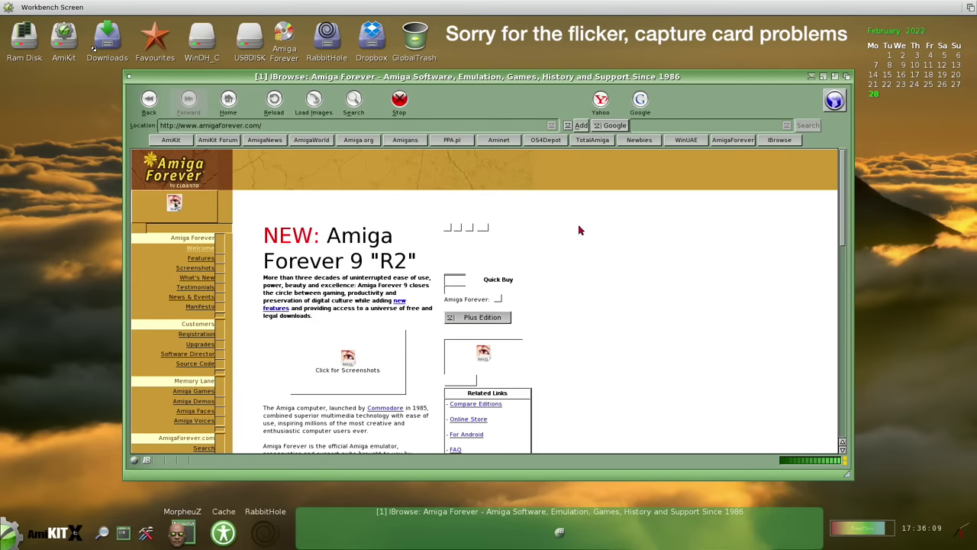
{"action": "scroll", "coordinate": [580, 227], "scroll_direction": "down", "scroll_amount": 3}
{"action": "scroll", "coordinate": [484, 297], "scroll_direction": "down", "scroll_amount": 10}
{"action": "scroll", "coordinate": [485, 297], "scroll_direction": "up", "scroll_amount": 15}
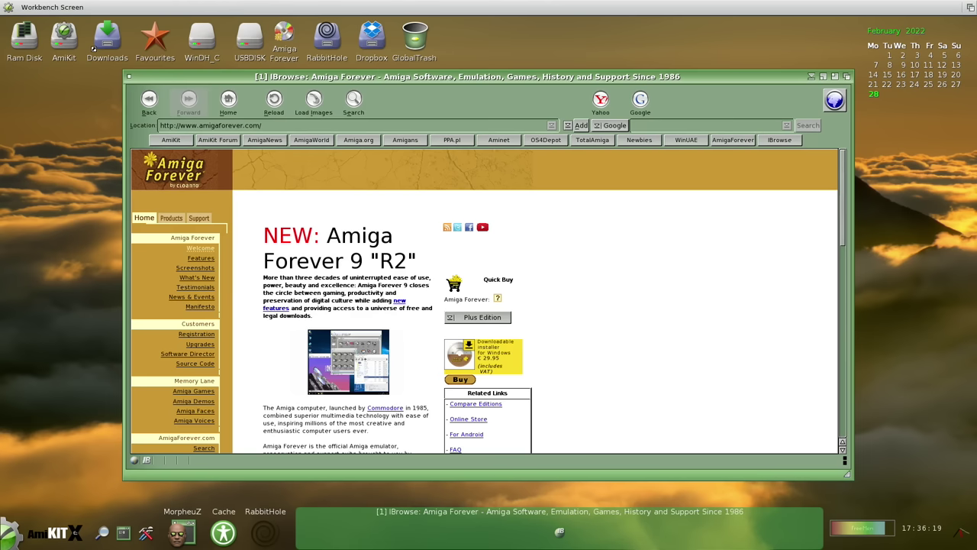
- Search Google for 'amiga wikipedia'
{"action": "left_click", "coordinate": [687, 125]}
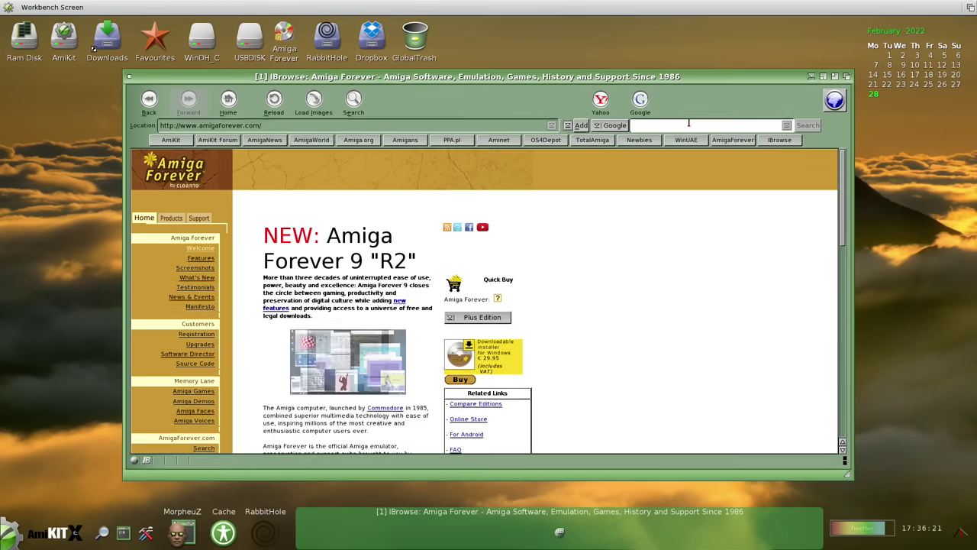
{"action": "type", "text": "amiga wi"}
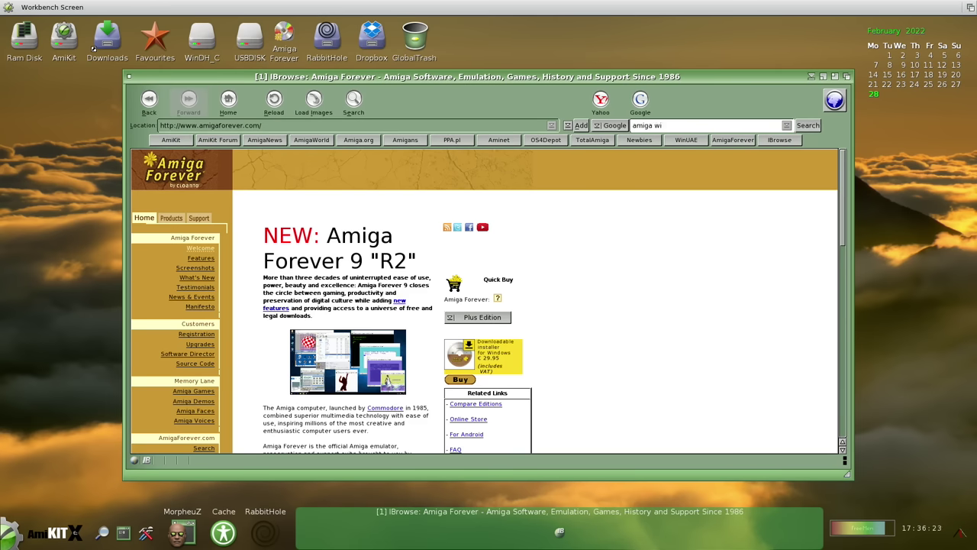
{"action": "type", "text": "kipedia"}
{"action": "key", "text": "Return"}
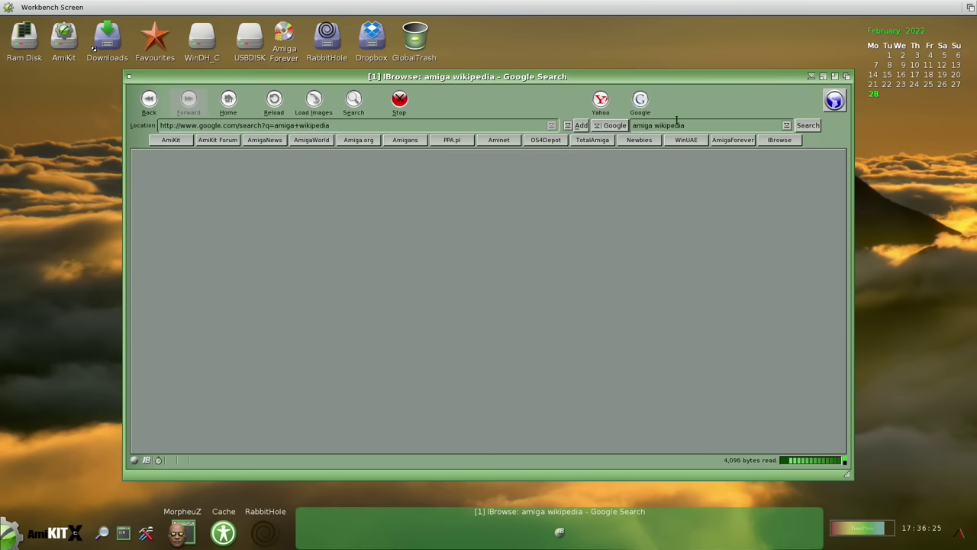
- Open the Wikipedia 'Amiga' result and scroll through the article
{"action": "left_click", "coordinate": [192, 374]}
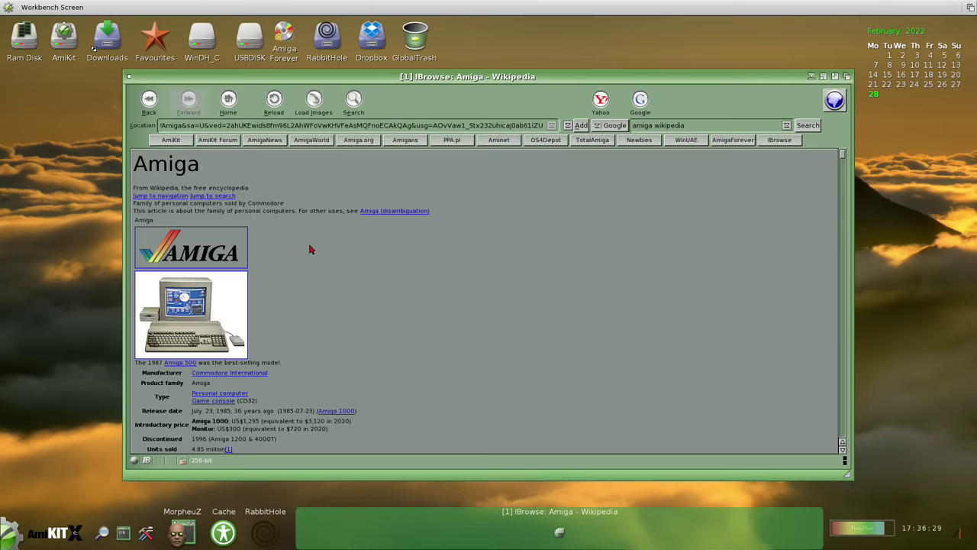
{"action": "scroll", "coordinate": [336, 256], "scroll_direction": "down", "scroll_amount": 5}
{"action": "scroll", "coordinate": [346, 262], "scroll_direction": "down", "scroll_amount": 10}
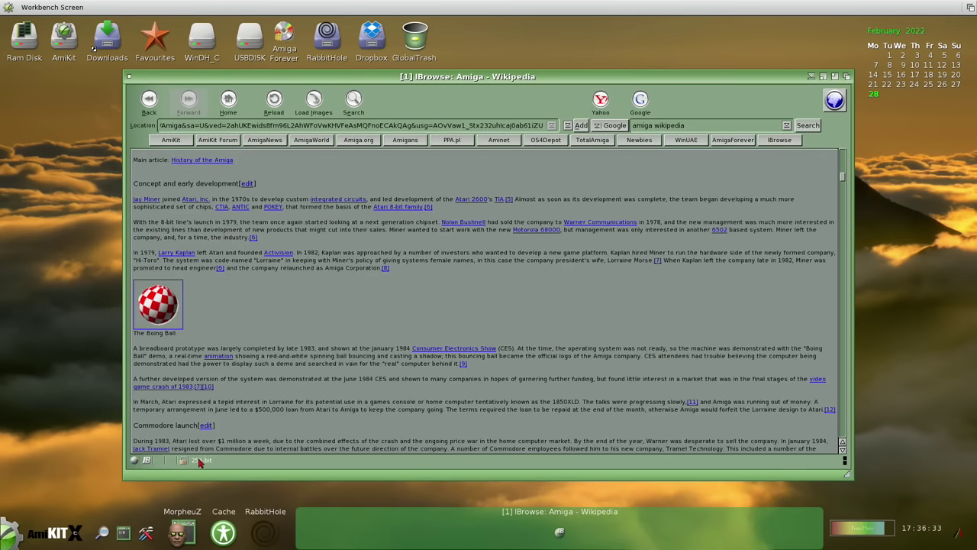
{"action": "scroll", "coordinate": [312, 370], "scroll_direction": "up", "scroll_amount": 15}
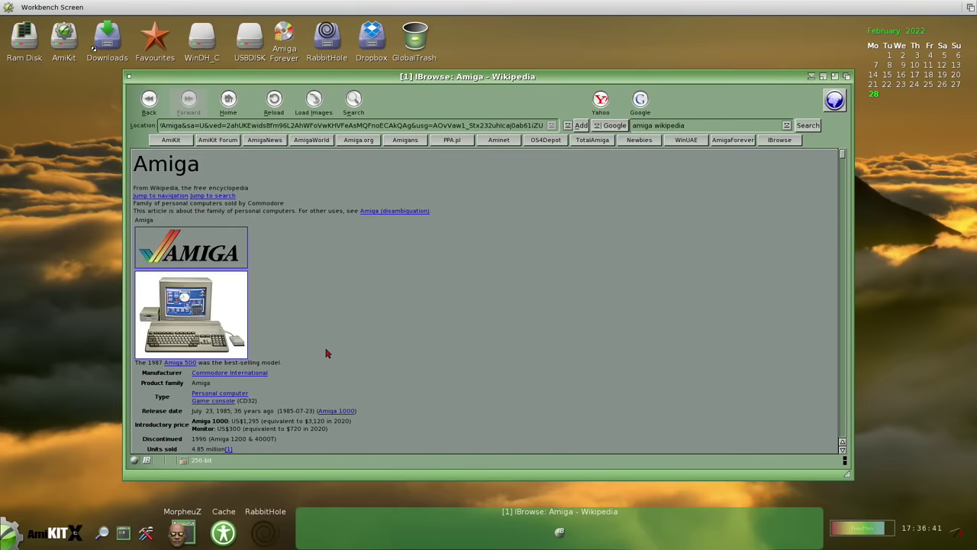
{"action": "scroll", "coordinate": [344, 350], "scroll_direction": "down", "scroll_amount": 15}
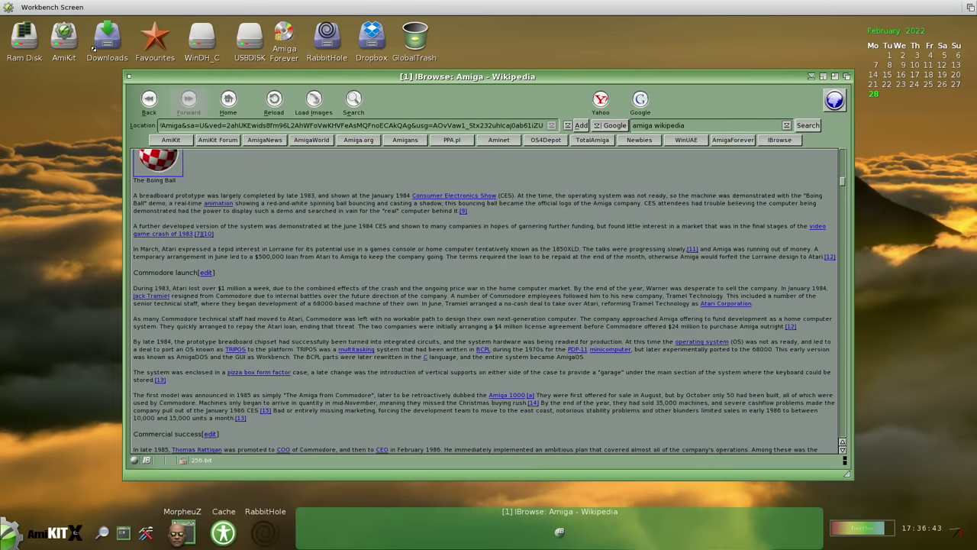
{"action": "scroll", "coordinate": [343, 351], "scroll_direction": "down", "scroll_amount": 15}
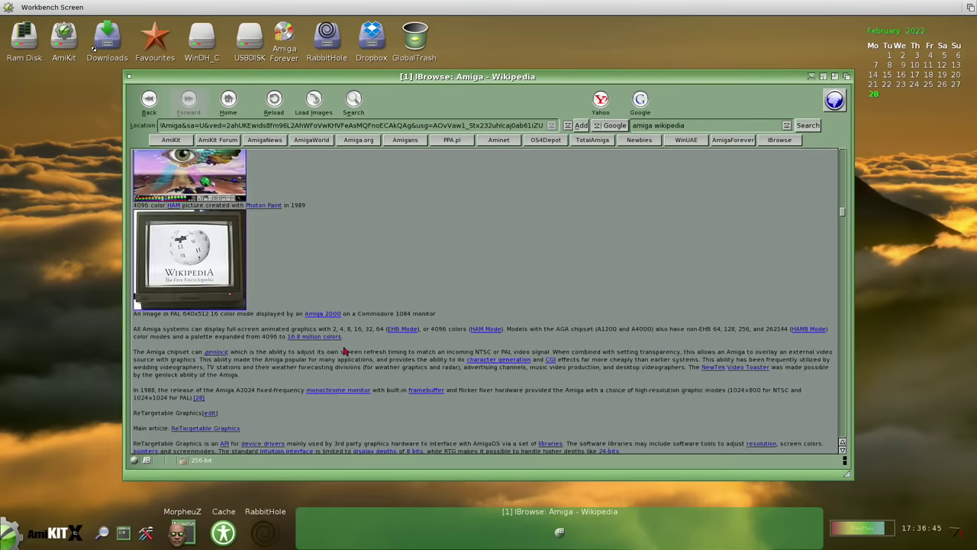
{"action": "scroll", "coordinate": [343, 351], "scroll_direction": "down", "scroll_amount": 15}
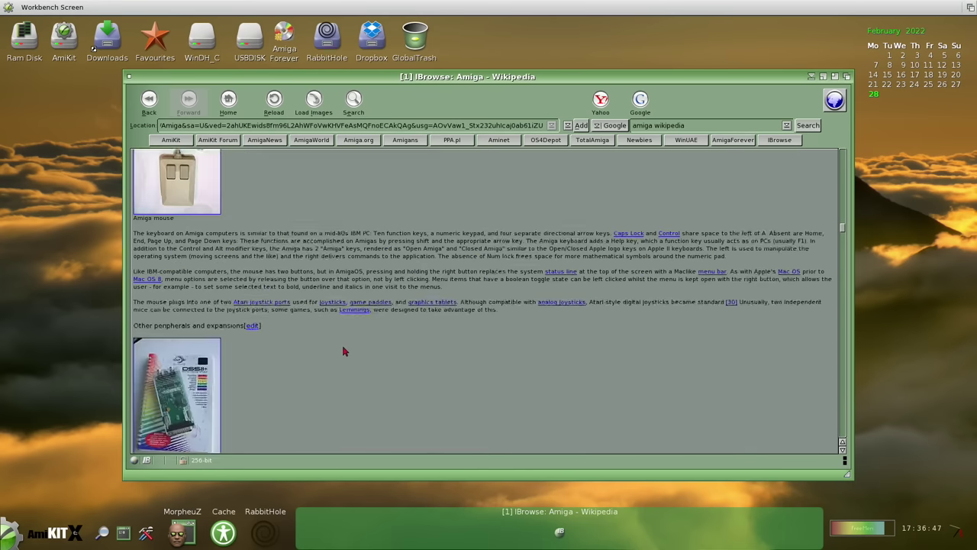
{"action": "scroll", "coordinate": [344, 350], "scroll_direction": "down", "scroll_amount": 8}
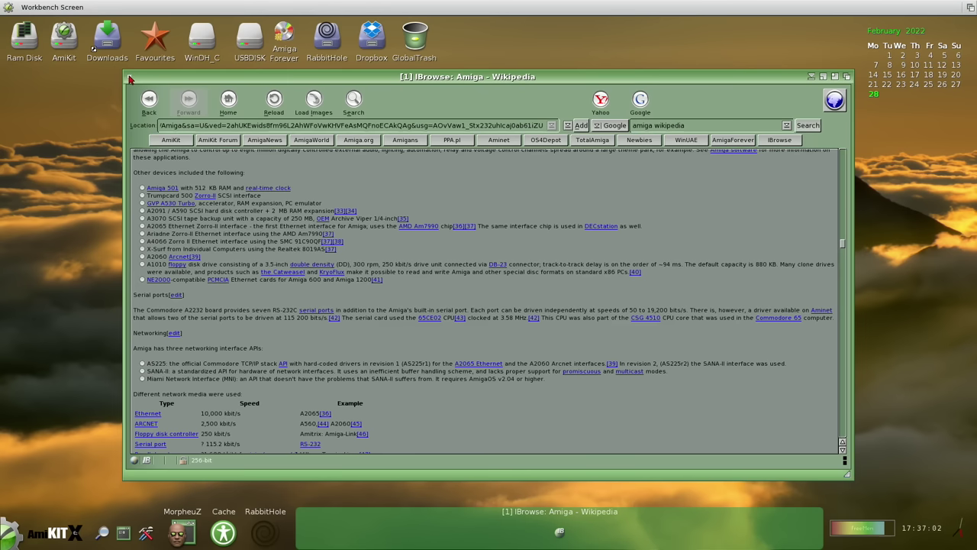
- Quit IBrowse and launch NetSurf from the AmiKit start menu's Internet submenu
{"action": "left_click", "coordinate": [130, 78]}
{"action": "left_click", "coordinate": [90, 94]}
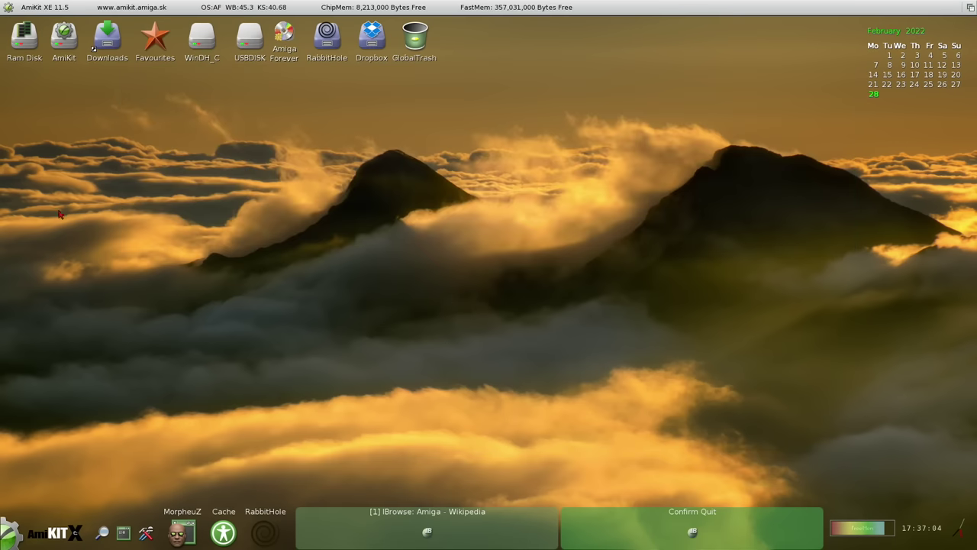
{"action": "left_click", "coordinate": [10, 532]}
{"action": "mouse_move", "coordinate": [66, 389]}
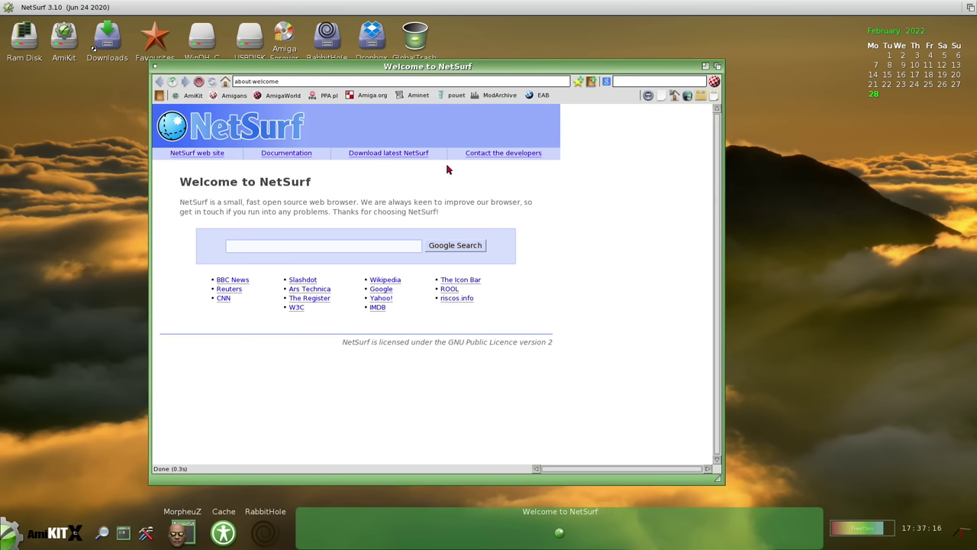
- Go to the Amiga.org forums and open the 'a1200 needs new PCMCIA holder' topic
{"action": "left_click", "coordinate": [365, 97]}
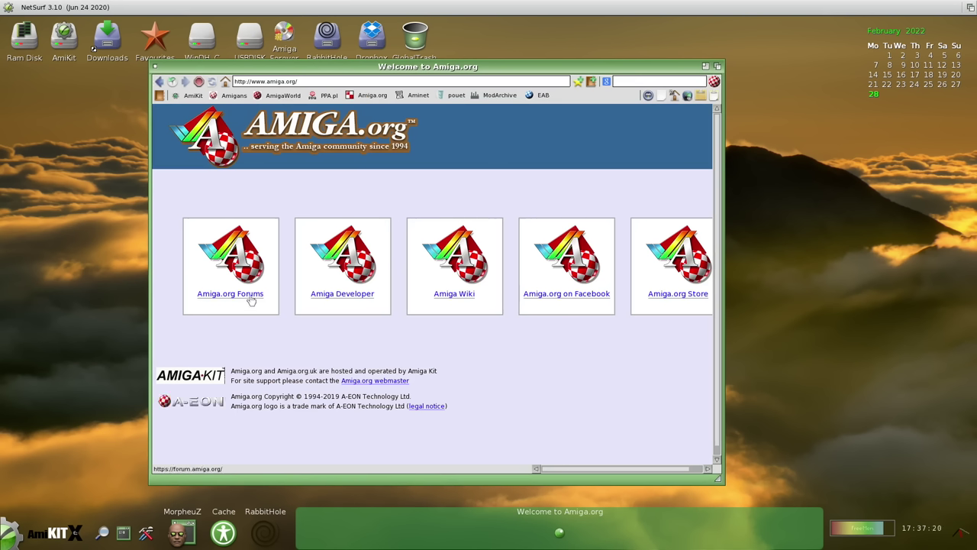
{"action": "left_click", "coordinate": [252, 298]}
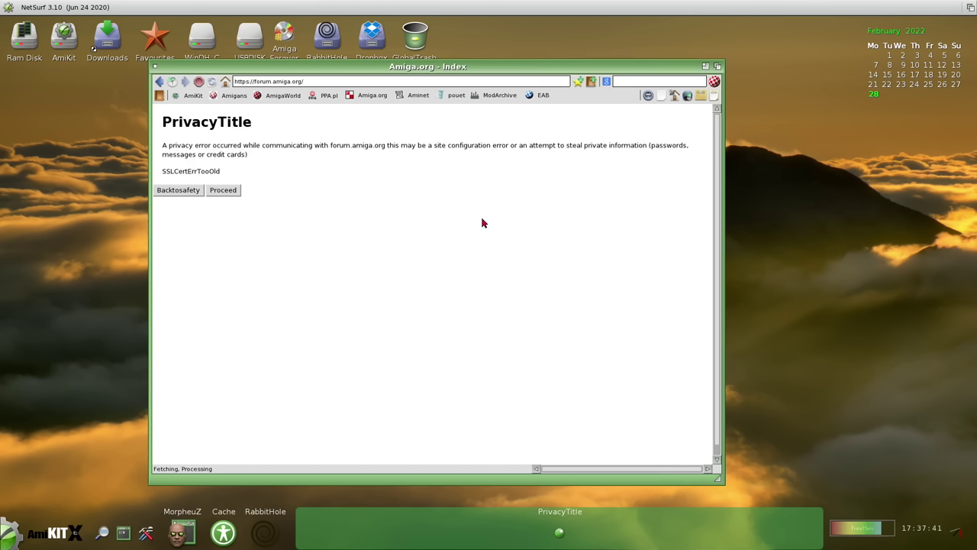
{"action": "scroll", "coordinate": [321, 251], "scroll_direction": "down", "scroll_amount": 5}
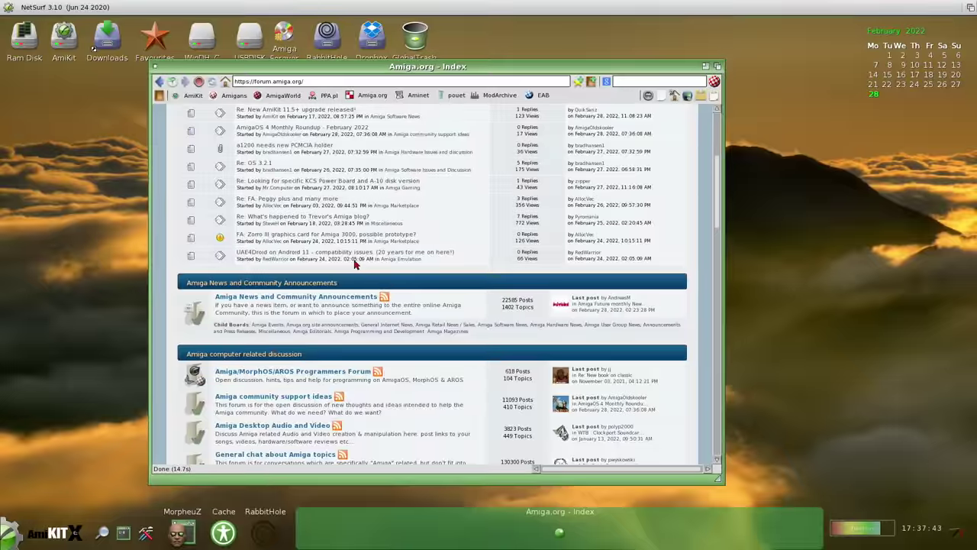
{"action": "scroll", "coordinate": [313, 250], "scroll_direction": "up", "scroll_amount": 2}
{"action": "left_click", "coordinate": [309, 252]}
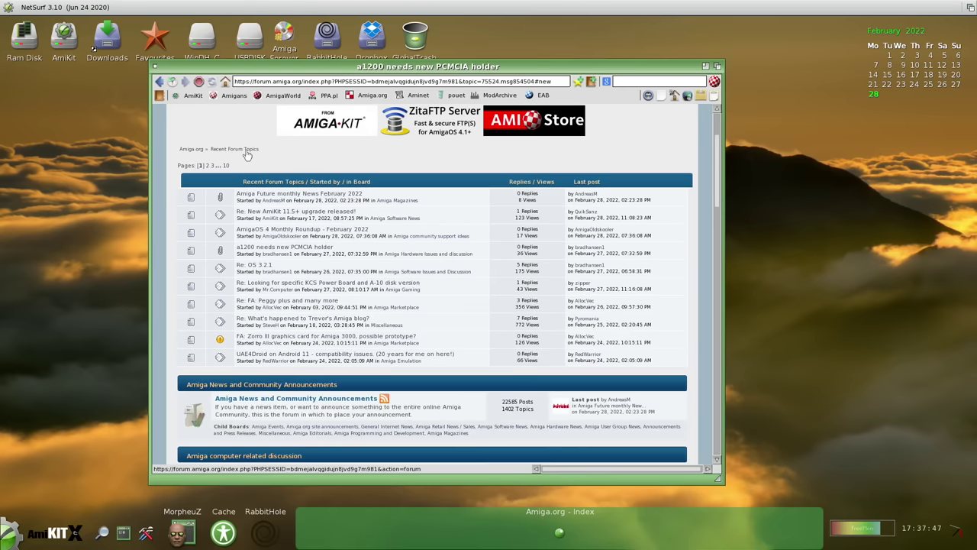
{"action": "scroll", "coordinate": [382, 243], "scroll_direction": "up", "scroll_amount": 3}
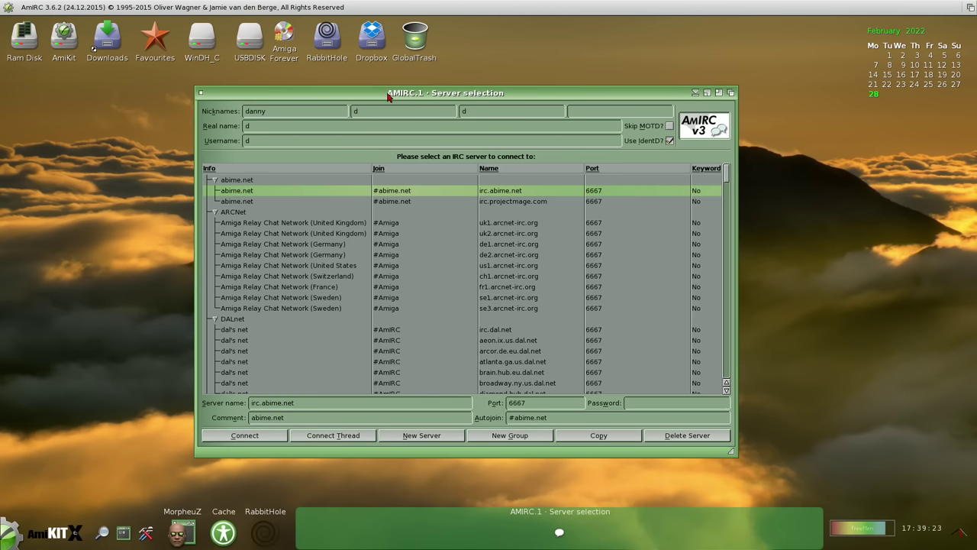
- Connect AmIRC to the selected abime.net server, irc.abime.net on port 6667
{"action": "scroll", "coordinate": [374, 229], "scroll_direction": "down", "scroll_amount": 10}
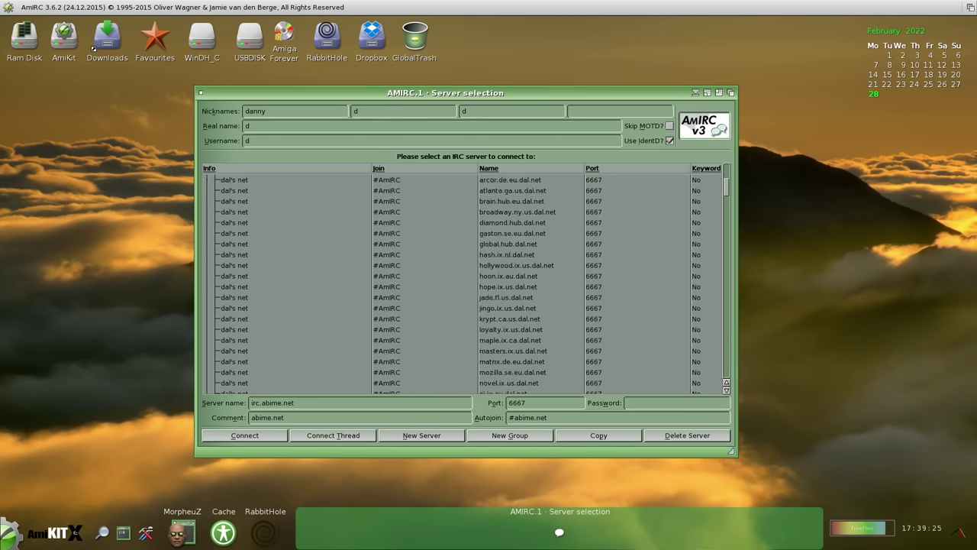
{"action": "scroll", "coordinate": [375, 238], "scroll_direction": "up", "scroll_amount": 10}
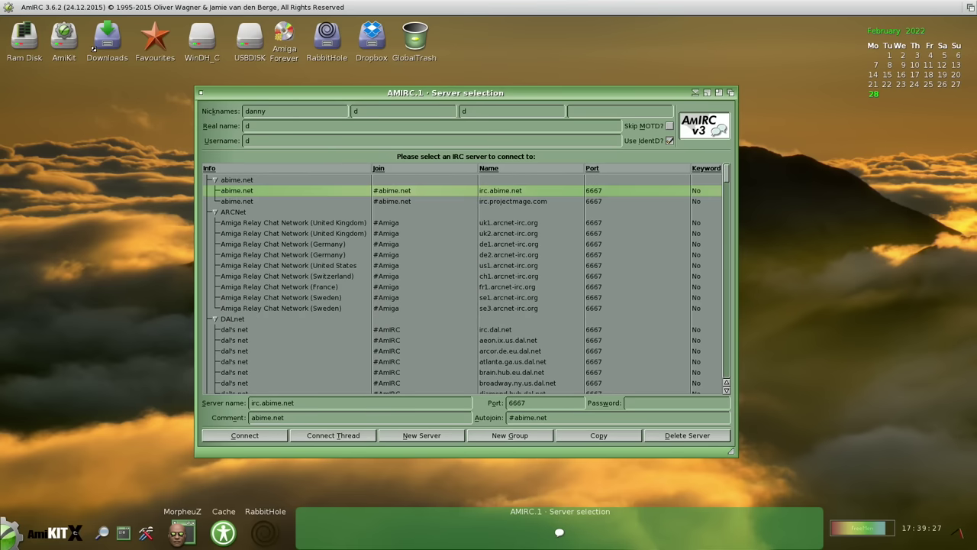
{"action": "left_click", "coordinate": [277, 435]}
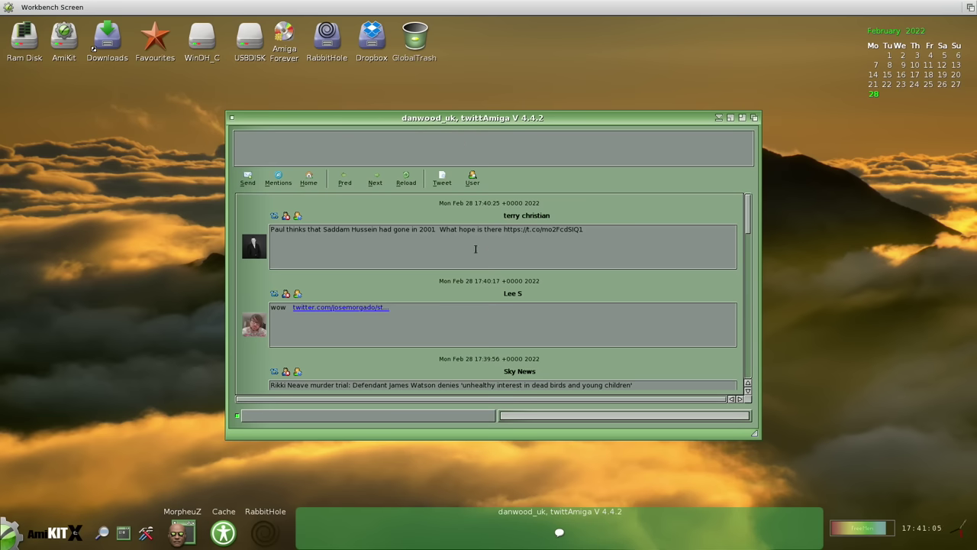
- View the account's mentions in twittAmiga, then try posting a tweet, which returns Bad Request
{"action": "scroll", "coordinate": [474, 251], "scroll_direction": "down", "scroll_amount": 4}
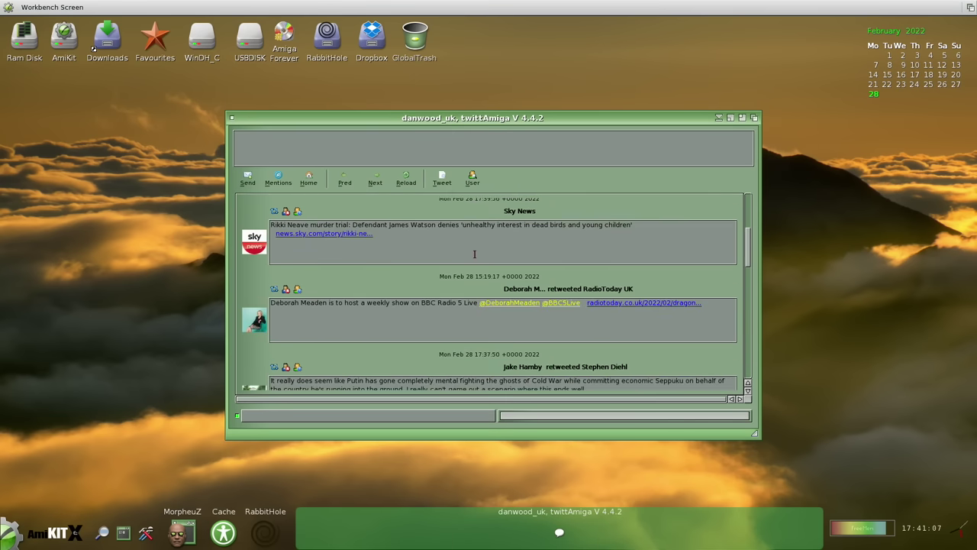
{"action": "scroll", "coordinate": [473, 254], "scroll_direction": "up", "scroll_amount": 3}
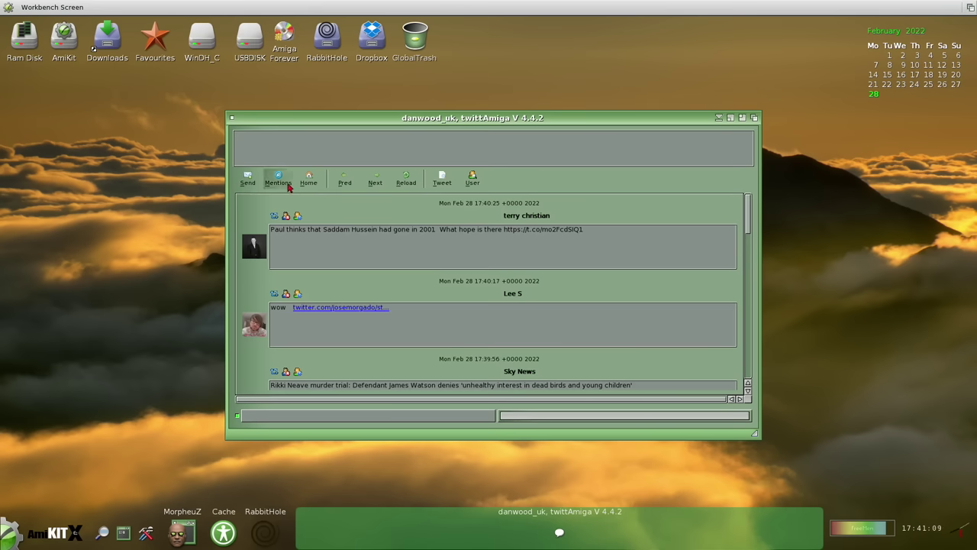
{"action": "left_click", "coordinate": [281, 182]}
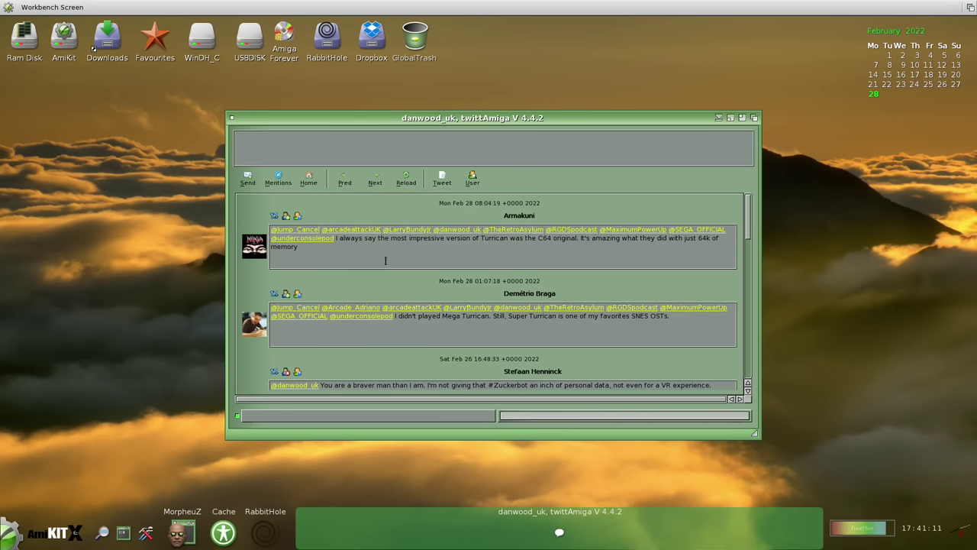
{"action": "scroll", "coordinate": [499, 267], "scroll_direction": "down", "scroll_amount": 1}
{"action": "scroll", "coordinate": [500, 267], "scroll_direction": "up", "scroll_amount": 1}
{"action": "left_click", "coordinate": [443, 182]}
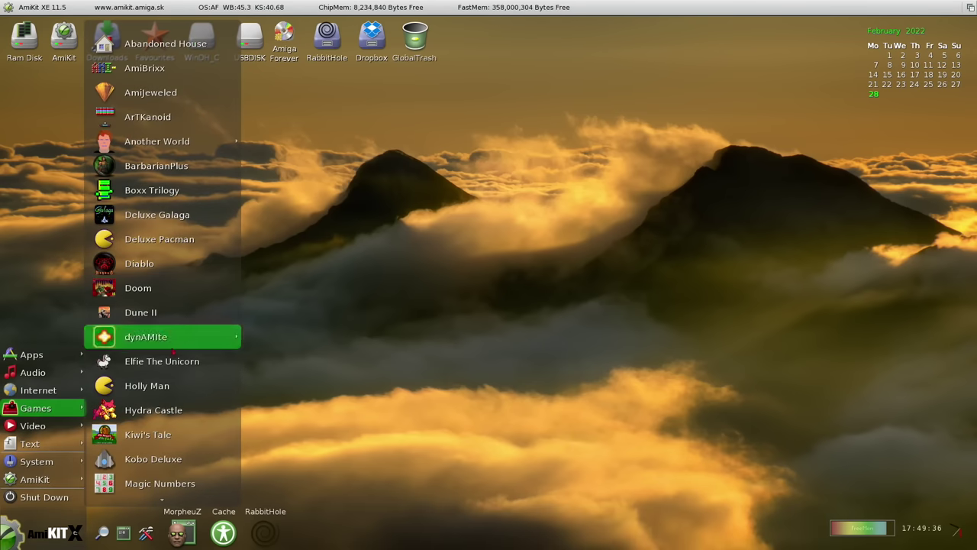
- Launch ScummVM in a window and steer Pac-Man around the maze with the arrow keys
{"action": "mouse_move", "coordinate": [171, 501]}
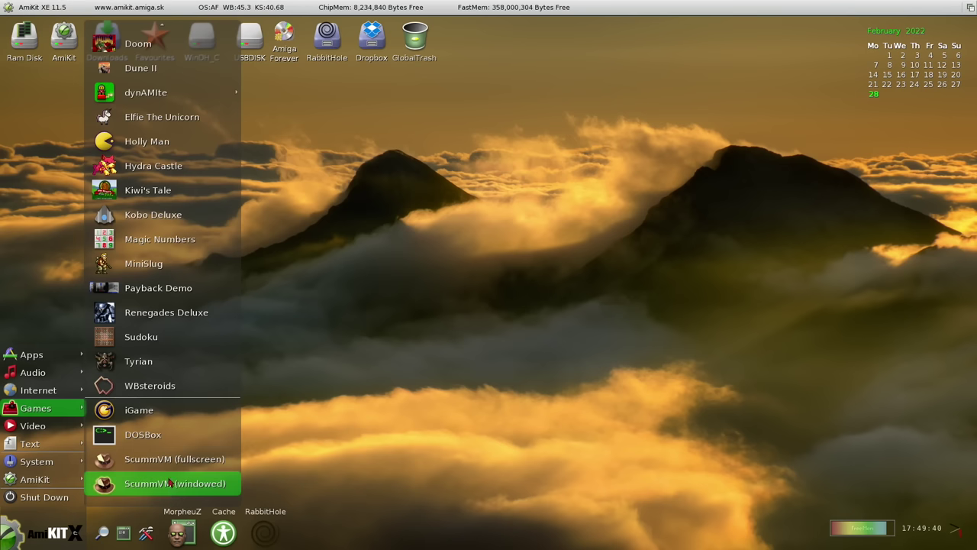
{"action": "left_click", "coordinate": [176, 483]}
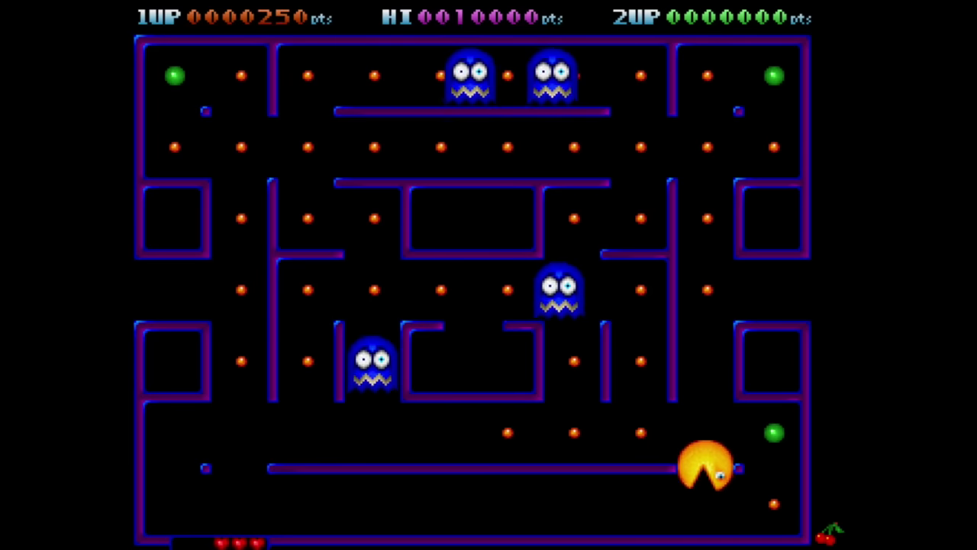
{"action": "key", "text": "Right"}
{"action": "key", "text": "Up"}
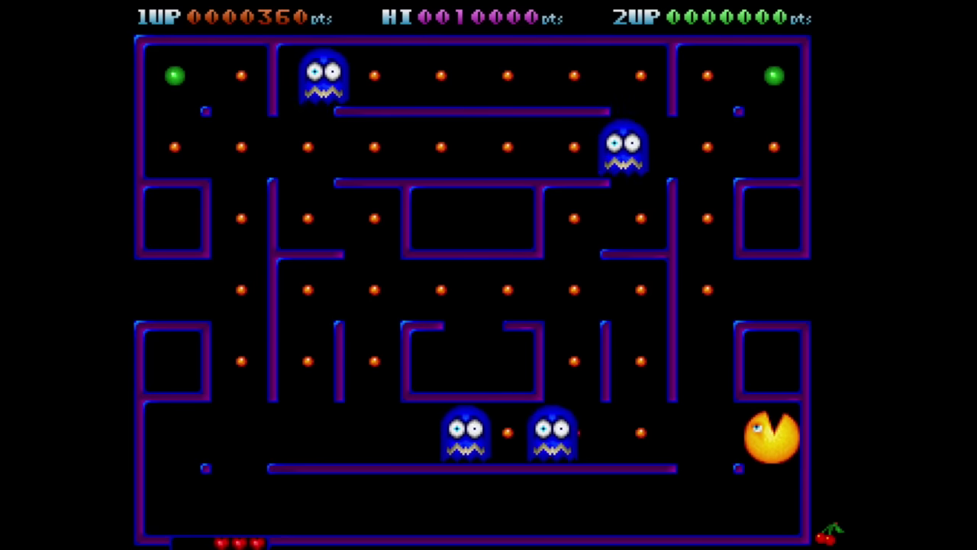
{"action": "key", "text": "Left"}
{"action": "key", "text": "Up"}
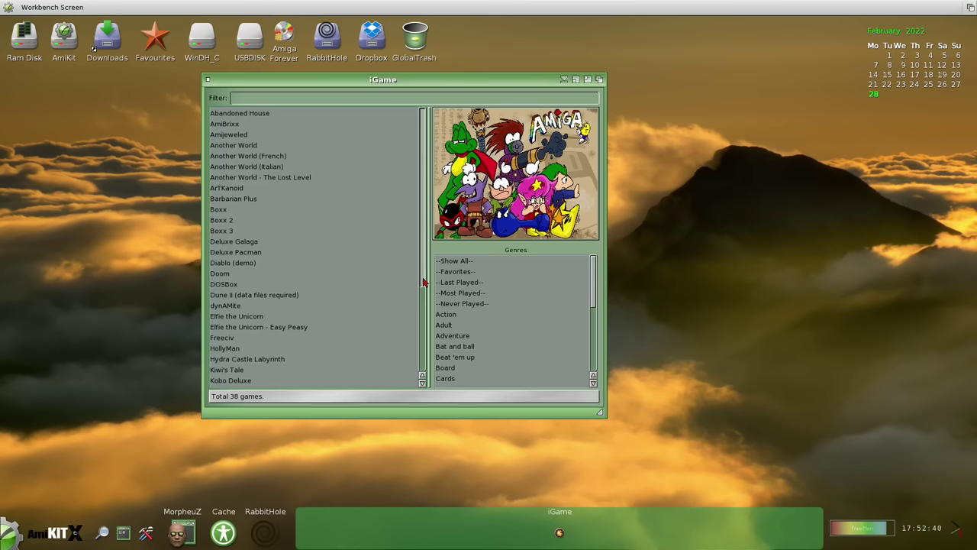
{"action": "scroll", "coordinate": [421, 295], "scroll_direction": "down", "scroll_amount": 3}
{"action": "left_click_drag", "start_coordinate": [420, 295], "coordinate": [423, 266]}
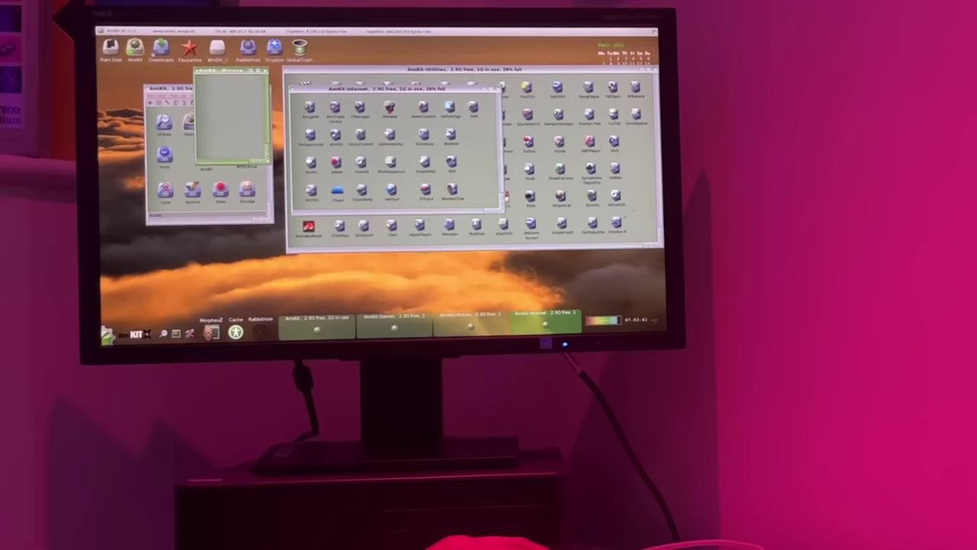
- Start iBrowse, dismiss the demo notice and load amigaworld.net
{"action": "double_click", "coordinate": [230, 89]}
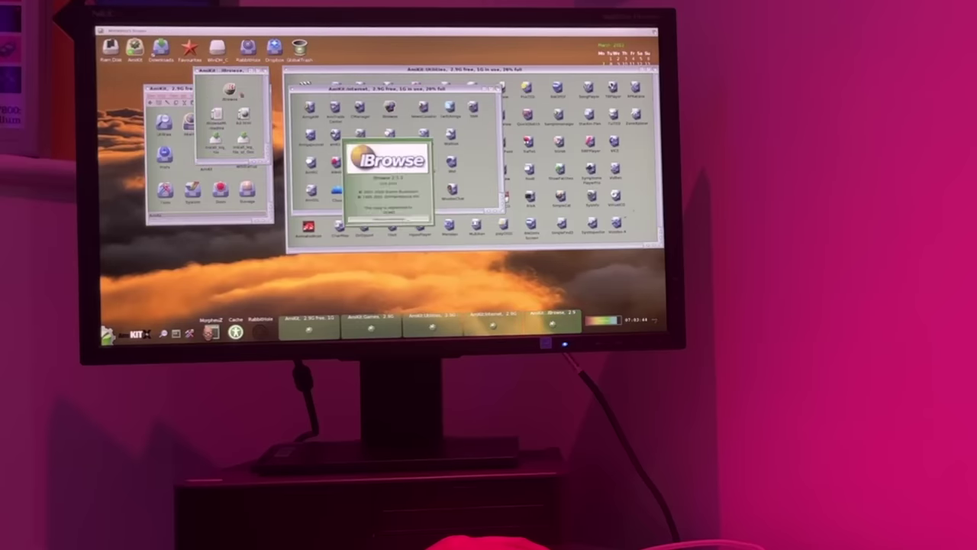
{"action": "left_click", "coordinate": [321, 180]}
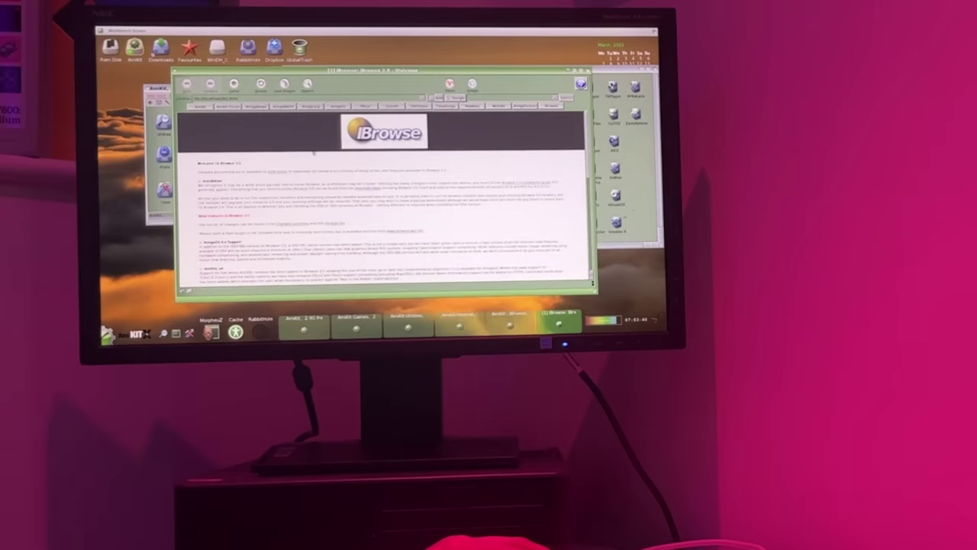
{"action": "left_click", "coordinate": [284, 107]}
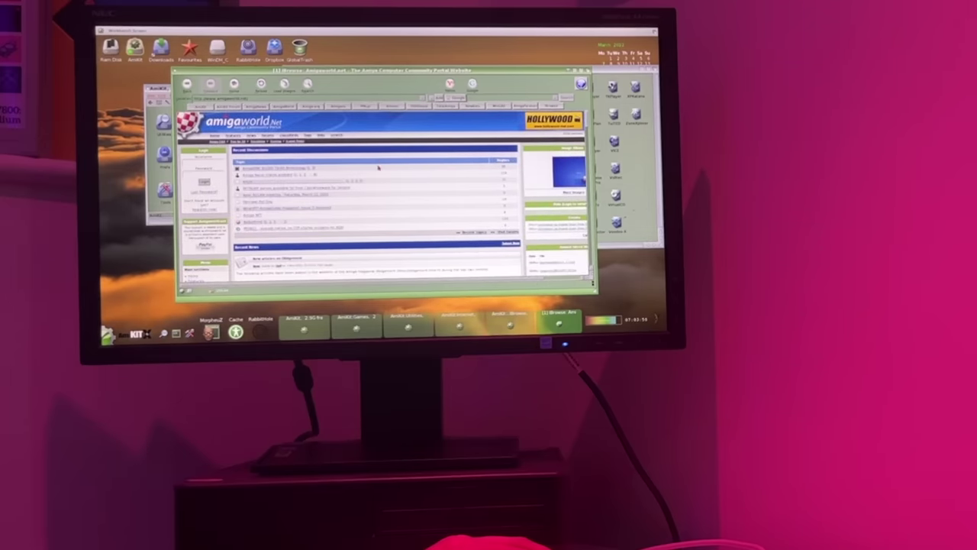
{"action": "scroll", "coordinate": [377, 167], "scroll_direction": "down", "scroll_amount": 3}
{"action": "scroll", "coordinate": [383, 195], "scroll_direction": "down", "scroll_amount": 3}
{"action": "scroll", "coordinate": [376, 191], "scroll_direction": "down", "scroll_amount": 5}
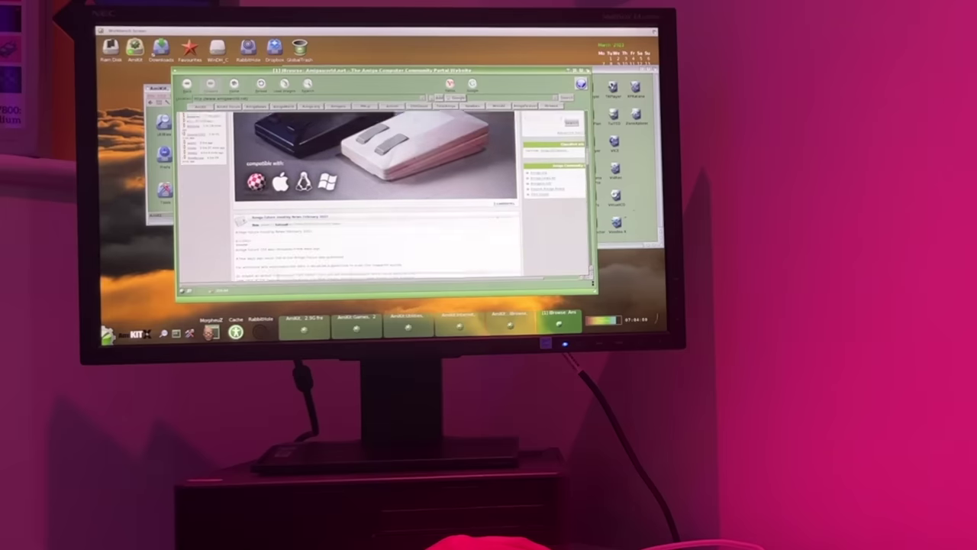
{"action": "scroll", "coordinate": [381, 195], "scroll_direction": "up", "scroll_amount": 10}
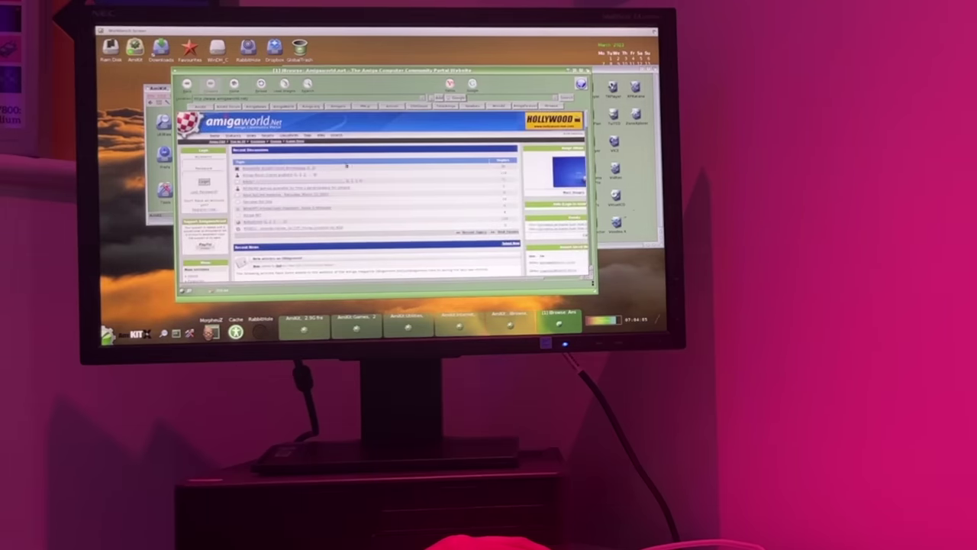
- Open the first Recent Discussions thread on AmigaWorld.net and scroll through it
{"action": "left_click", "coordinate": [313, 167]}
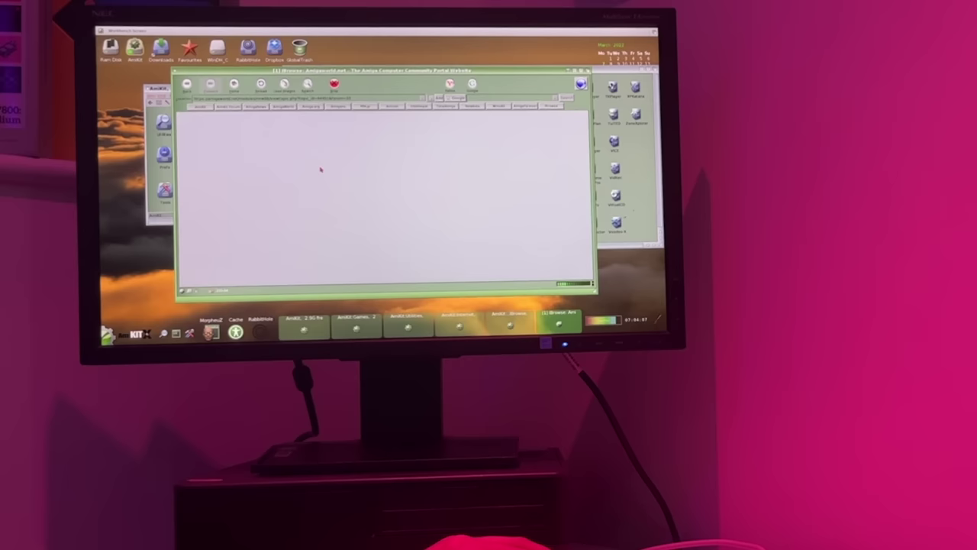
{"action": "scroll", "coordinate": [321, 170], "scroll_direction": "down", "scroll_amount": 3}
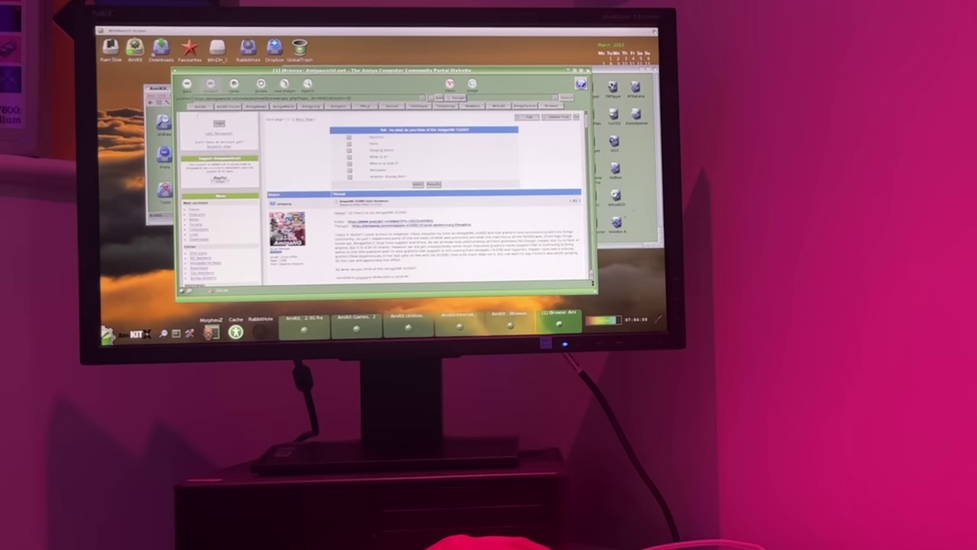
{"action": "scroll", "coordinate": [382, 198], "scroll_direction": "down", "scroll_amount": 3}
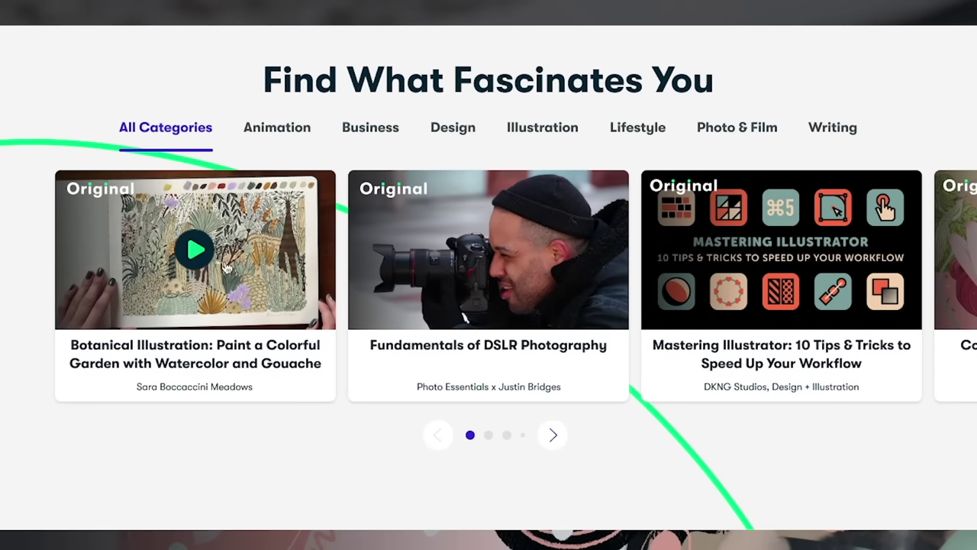
- Open the Botanical Illustration class and browse its Reviews, Discussions and Projects & Resources tabs
{"action": "left_click", "coordinate": [196, 248]}
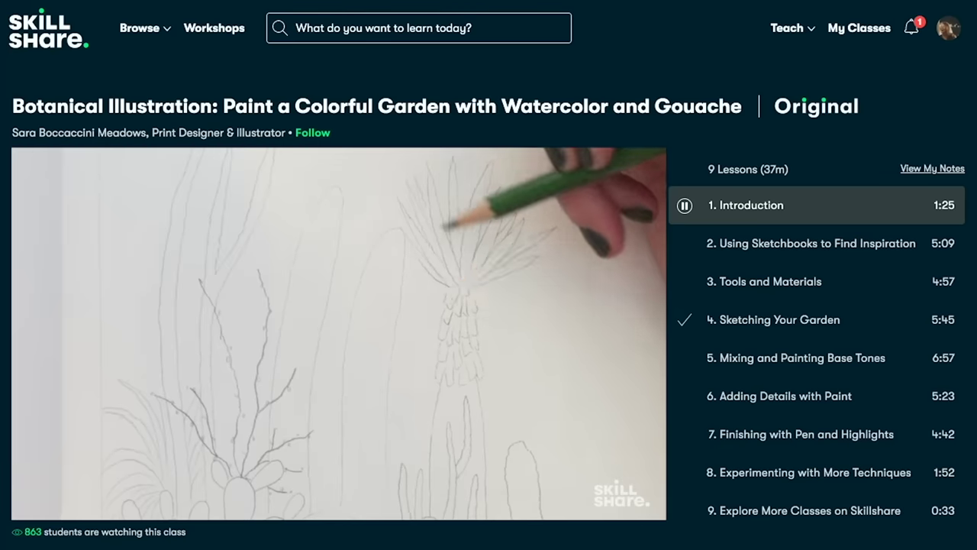
{"action": "scroll", "coordinate": [489, 305], "scroll_direction": "down", "scroll_amount": 5}
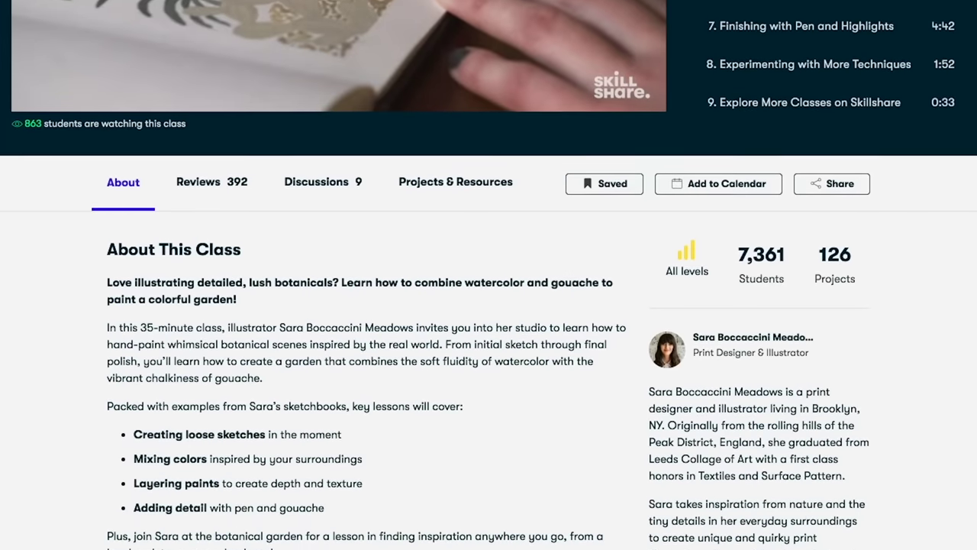
{"action": "left_click", "coordinate": [212, 183]}
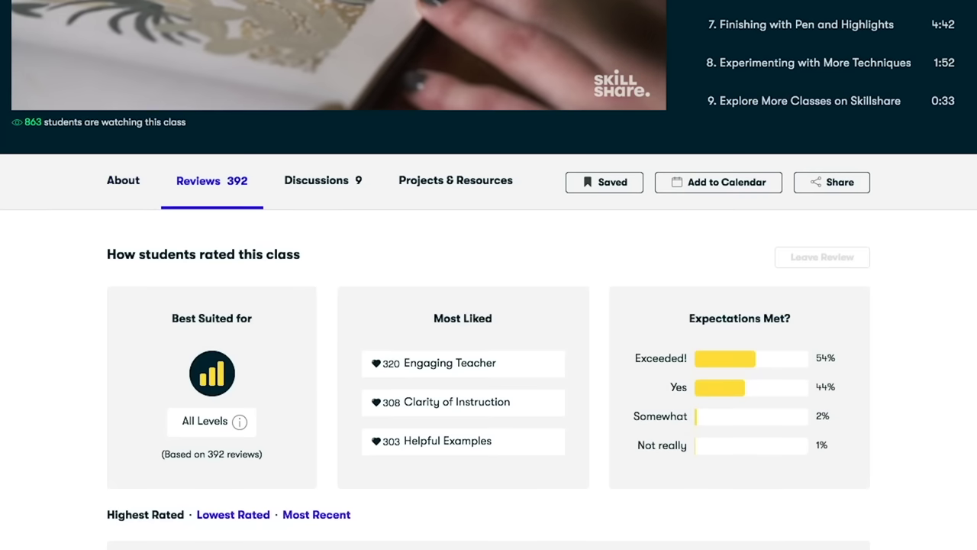
{"action": "left_click", "coordinate": [316, 200]}
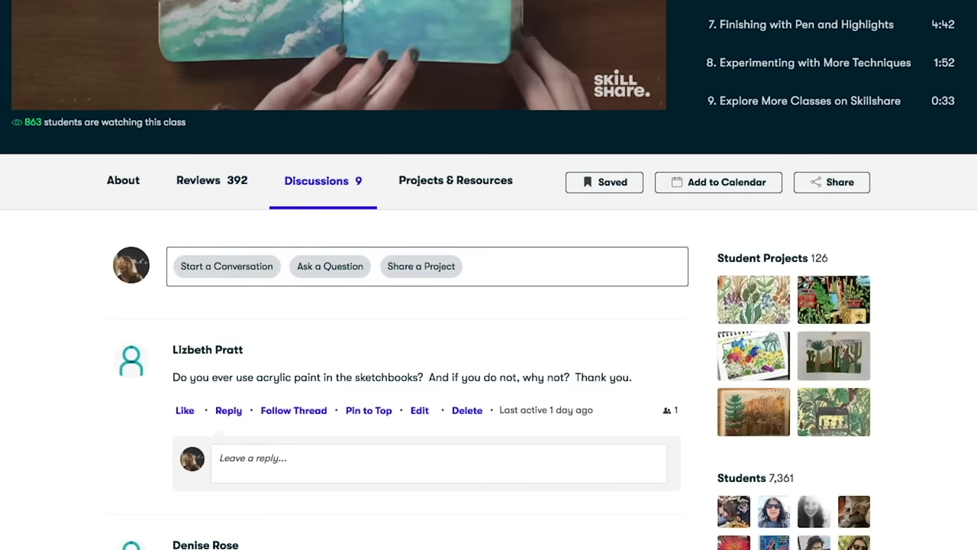
{"action": "left_click", "coordinate": [447, 198]}
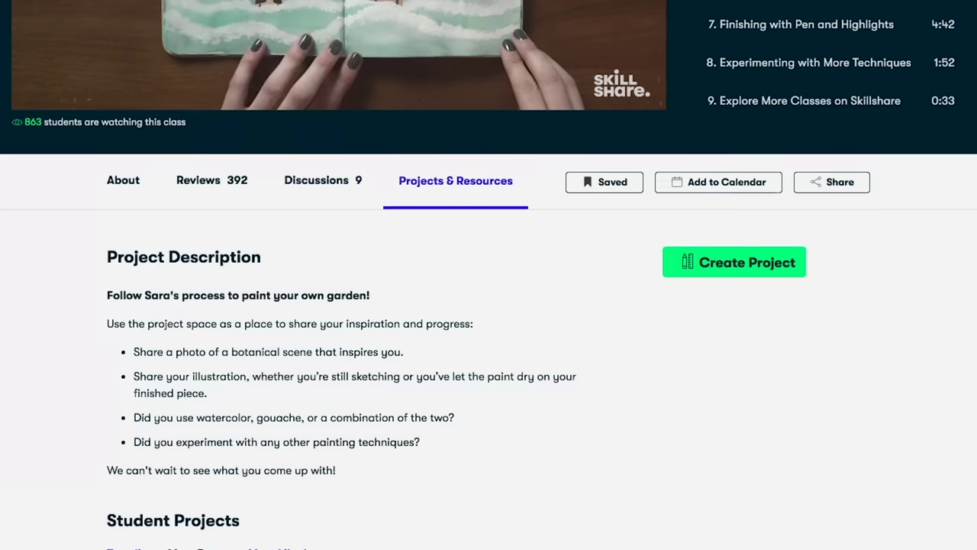
{"action": "scroll", "coordinate": [489, 275], "scroll_direction": "down", "scroll_amount": 3}
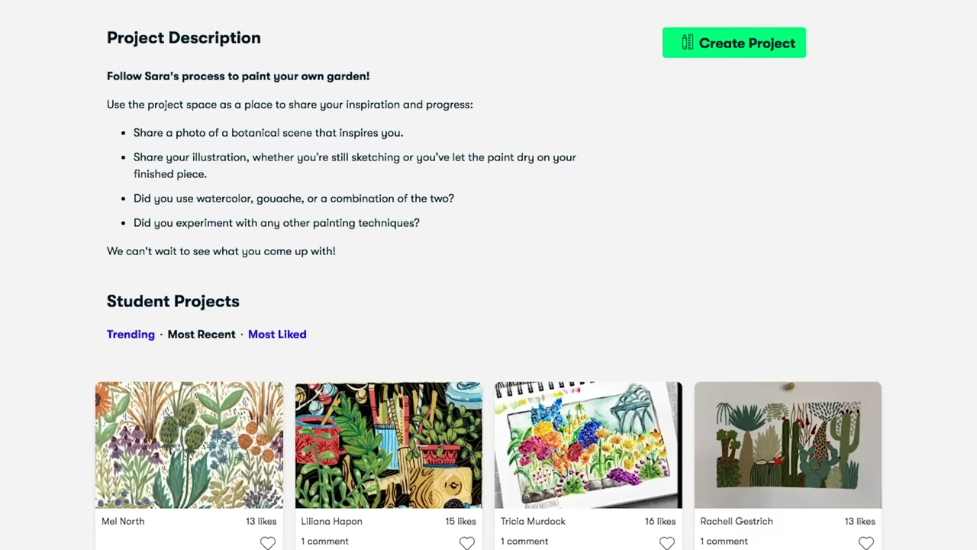
{"action": "scroll", "coordinate": [488, 275], "scroll_direction": "down", "scroll_amount": 5}
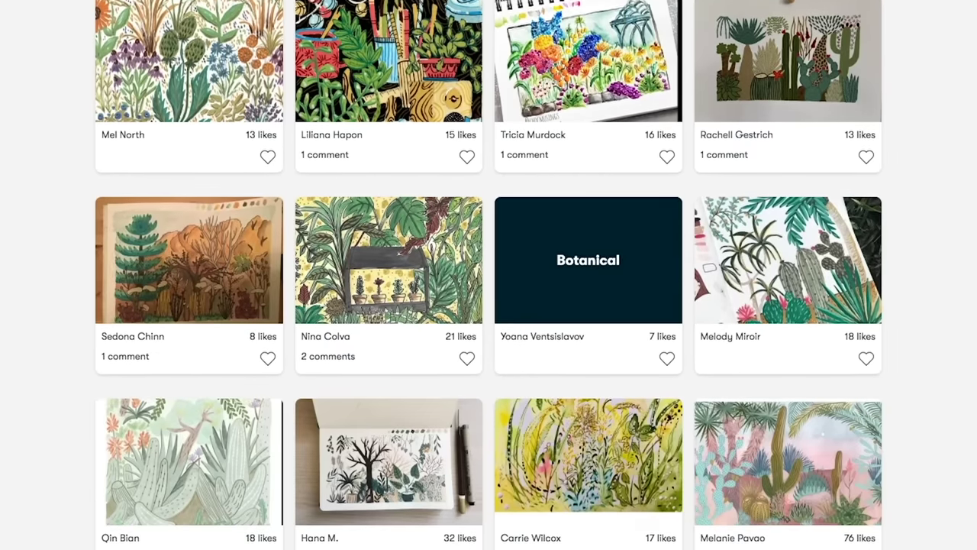
{"action": "scroll", "coordinate": [488, 275], "scroll_direction": "down", "scroll_amount": 3}
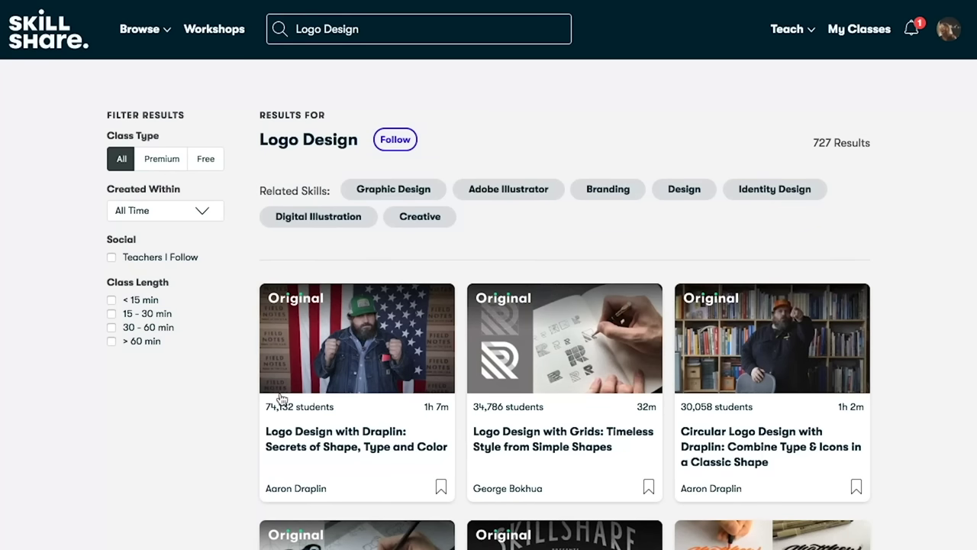
- Open the first Logo Design result, the class on secrets of shape, type and colour
{"action": "left_click", "coordinate": [347, 449]}
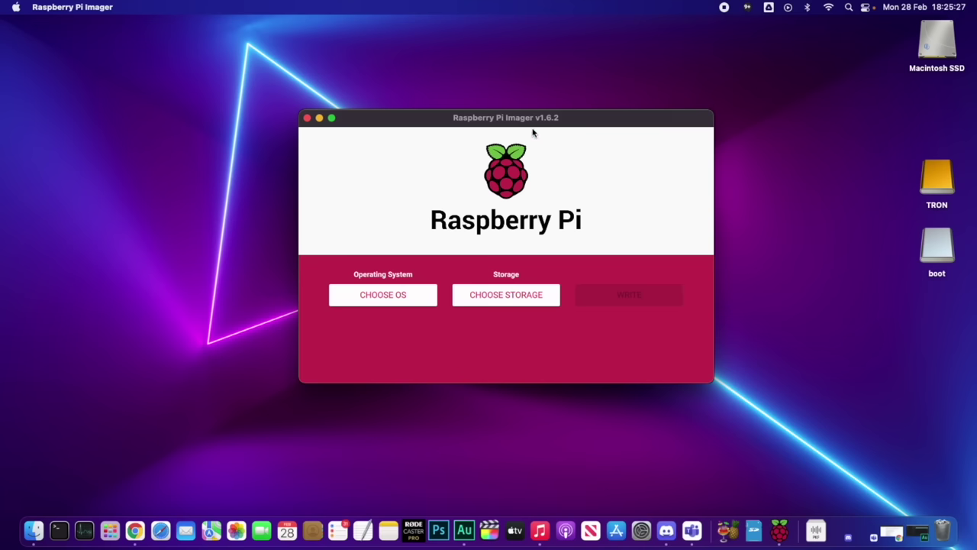
- Choose the custom image amikitrpi1170.img.xz from the TRON drive as the operating system
{"action": "left_click", "coordinate": [409, 297]}
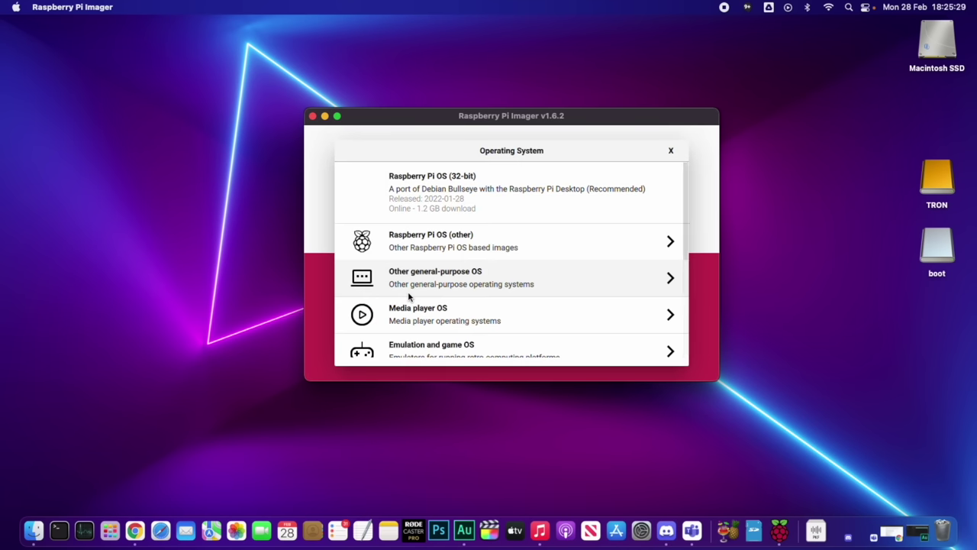
{"action": "scroll", "coordinate": [500, 267], "scroll_direction": "down", "scroll_amount": 5}
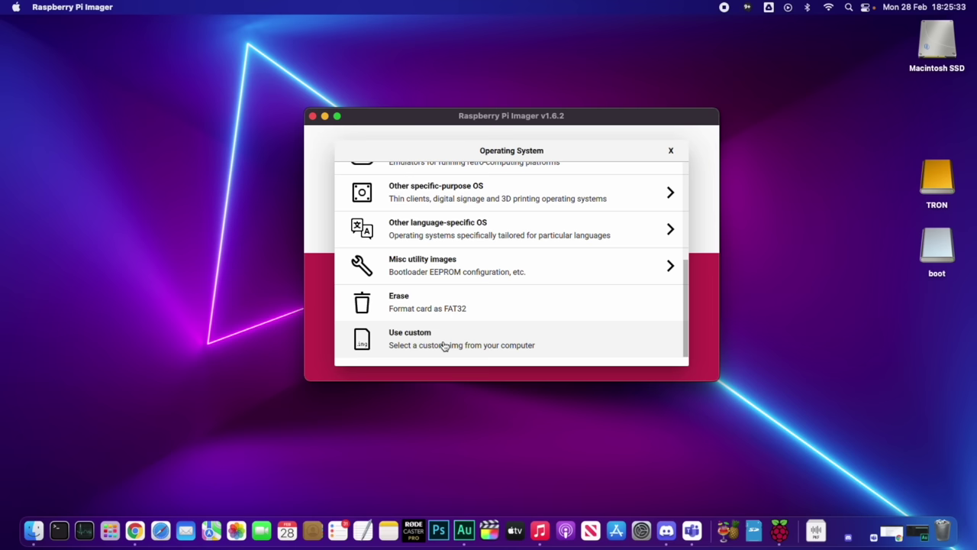
{"action": "left_click", "coordinate": [416, 344]}
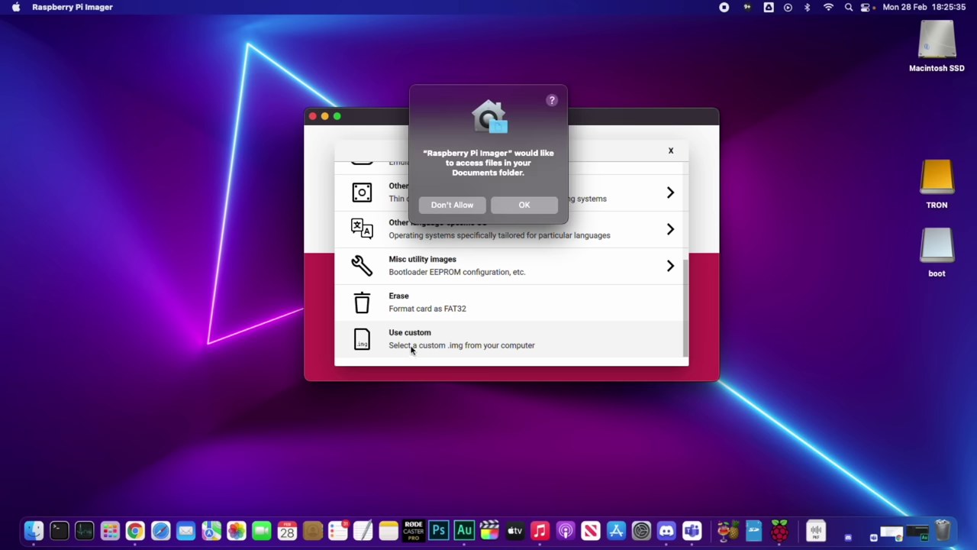
{"action": "left_click", "coordinate": [517, 205]}
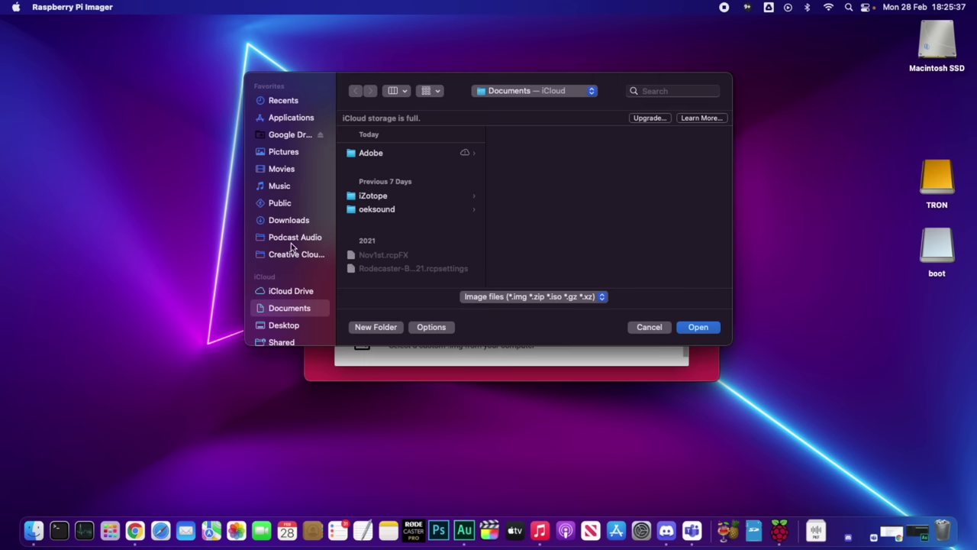
{"action": "scroll", "coordinate": [282, 221], "scroll_direction": "down", "scroll_amount": 5}
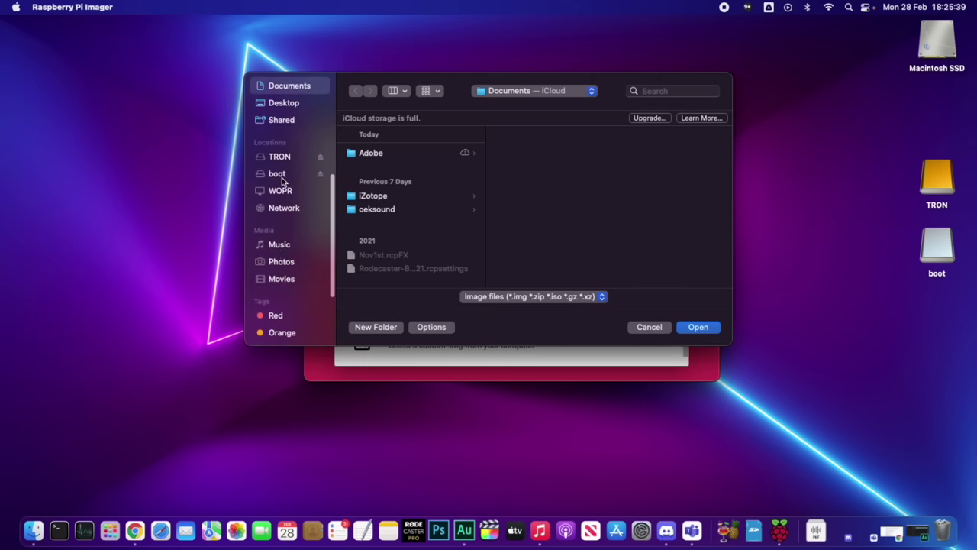
{"action": "left_click", "coordinate": [281, 155]}
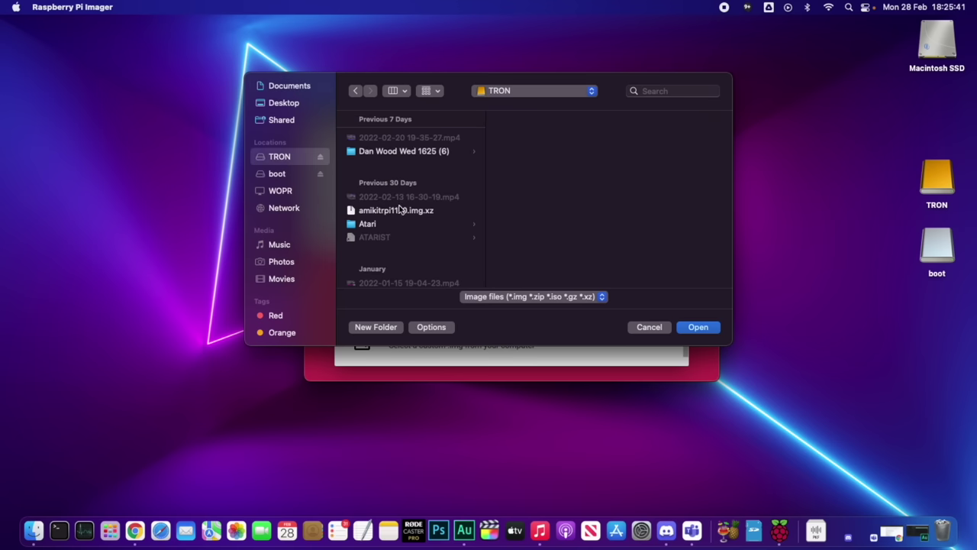
{"action": "left_click", "coordinate": [400, 211]}
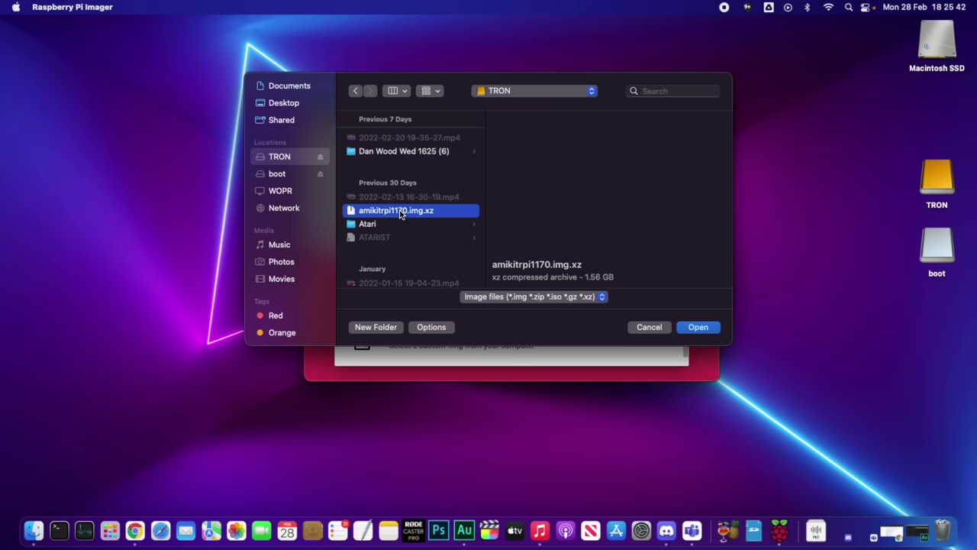
{"action": "left_click", "coordinate": [697, 328]}
- Select Generic STORAGE DEVICE as the target and confirm writing, erasing its data
{"action": "left_click", "coordinate": [561, 291]}
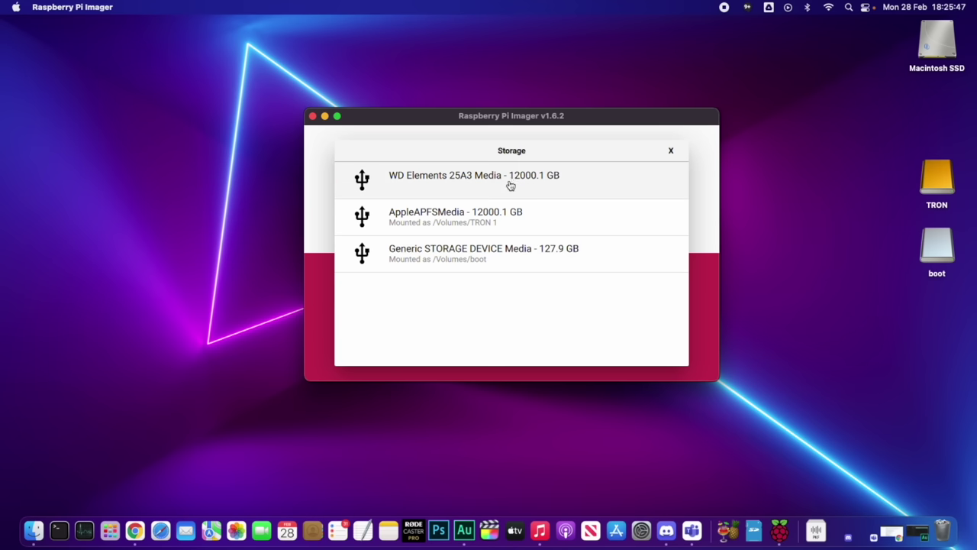
{"action": "left_click", "coordinate": [528, 257]}
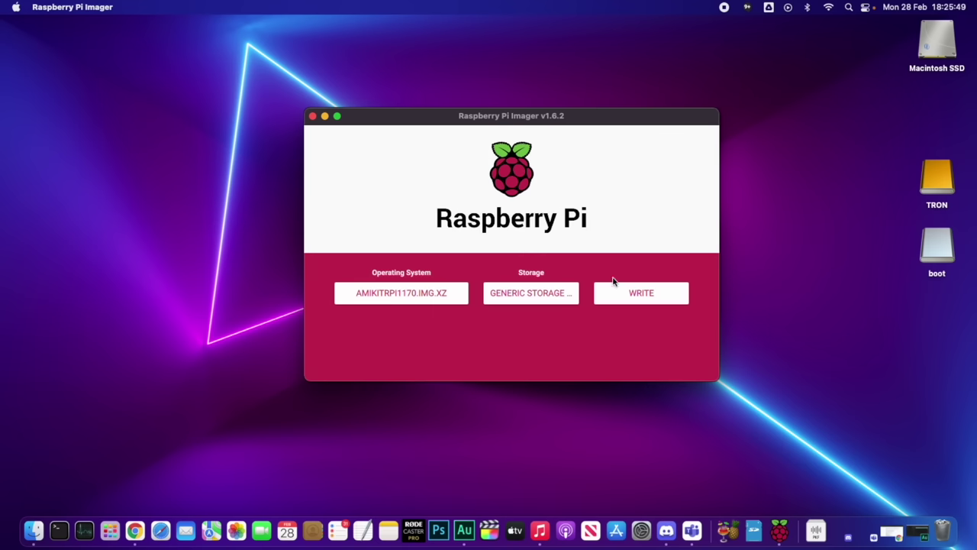
{"action": "left_click", "coordinate": [661, 296]}
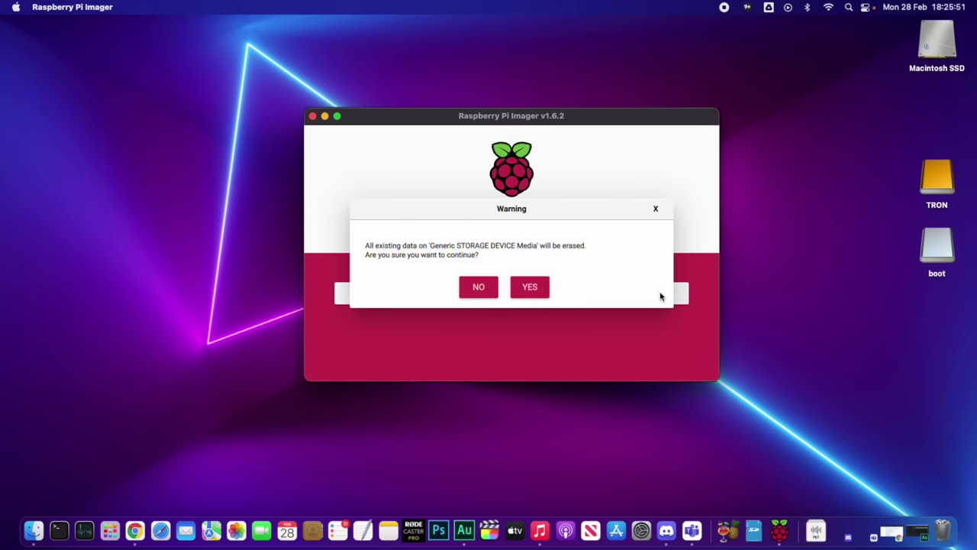
{"action": "left_click", "coordinate": [529, 287]}
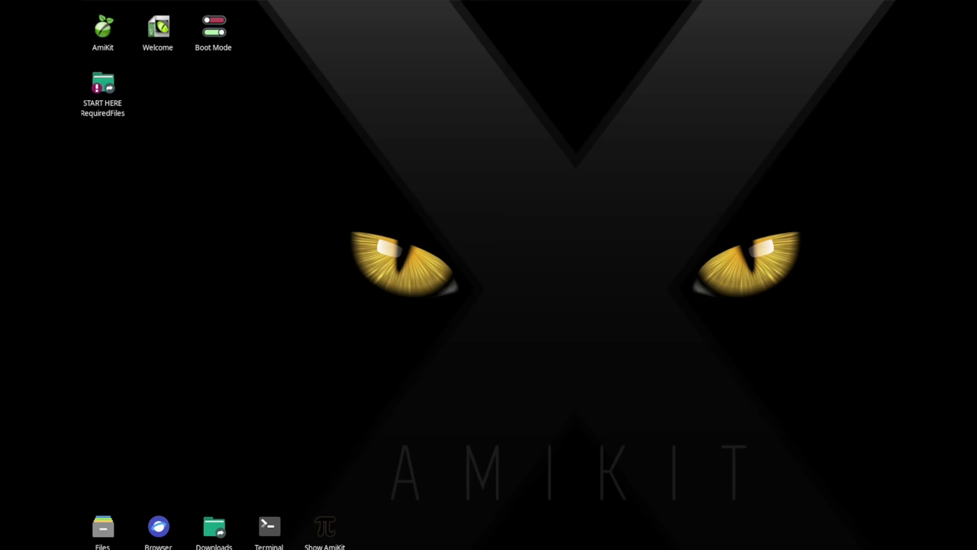
- Briefly open and close the AmiKit launcher, then open the START HERE RequiredFiles folder
{"action": "key", "text": "super"}
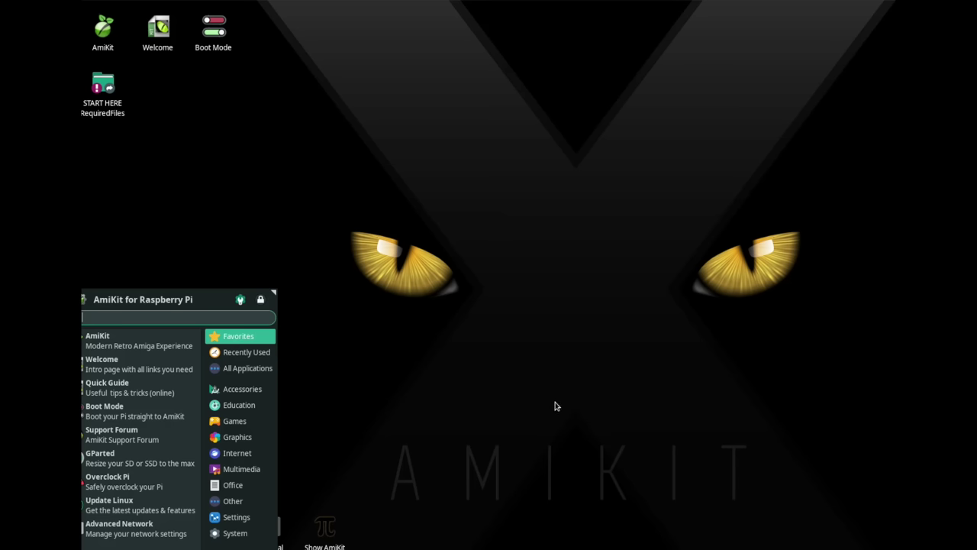
{"action": "key", "text": "Escape"}
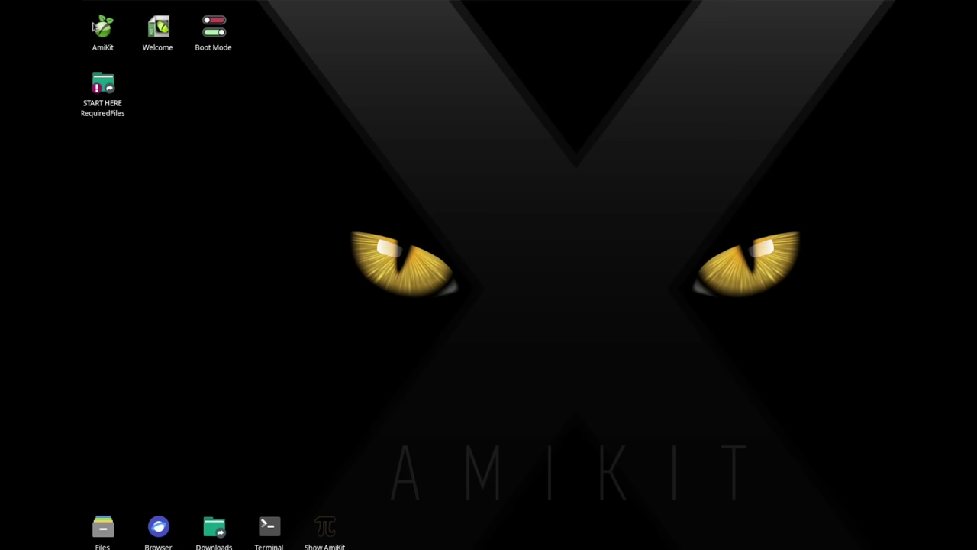
{"action": "double_click", "coordinate": [111, 83]}
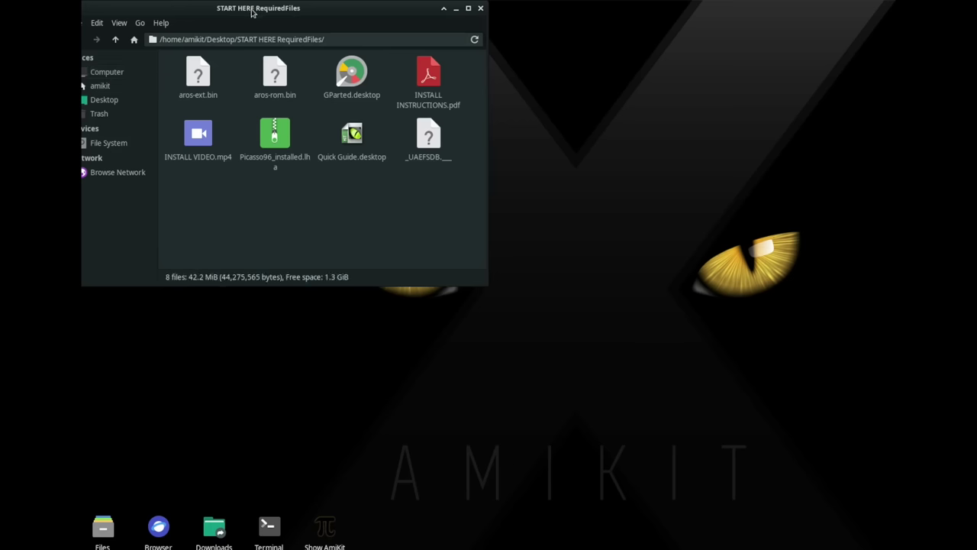
{"action": "left_click", "coordinate": [422, 203]}
{"action": "double_click", "coordinate": [422, 204]}
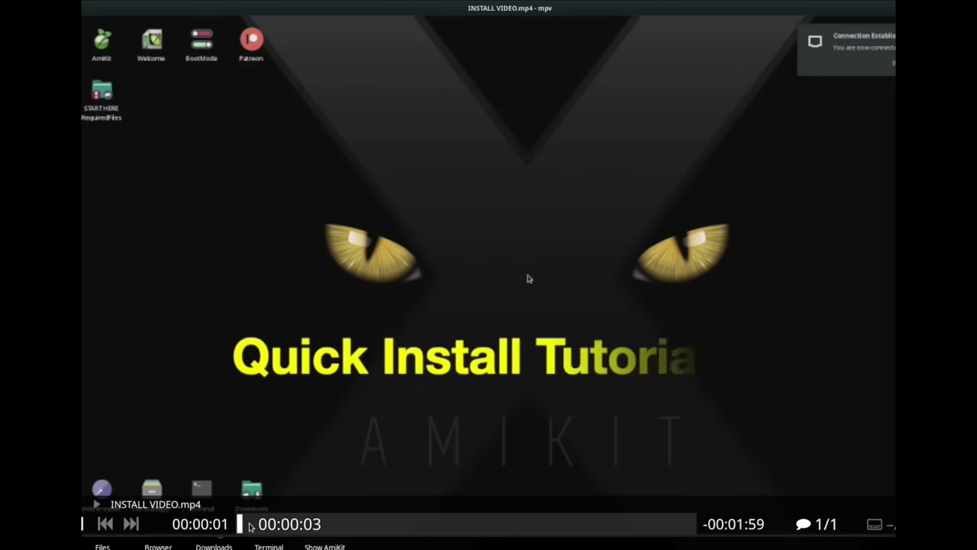
{"action": "left_click_drag", "start_coordinate": [244, 527], "coordinate": [305, 527]}
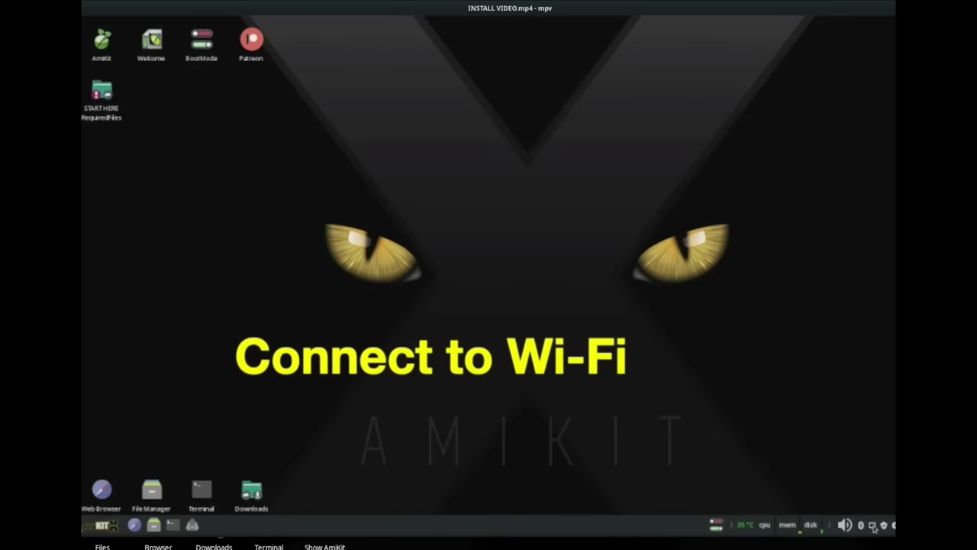
{"action": "key", "text": "q"}
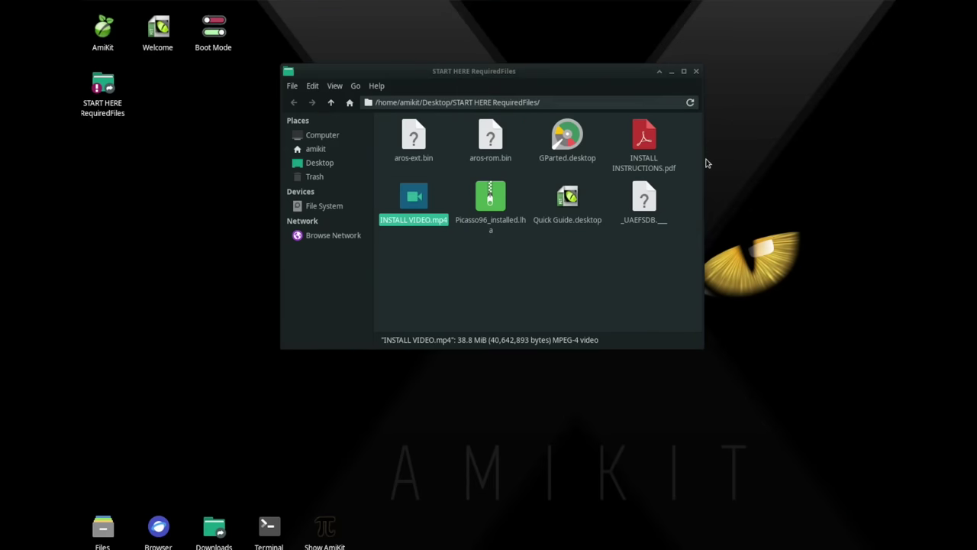
- Launch GParted with the password and stretch /dev/mmcblk0p2 to its 121698 MiB maximum
{"action": "double_click", "coordinate": [570, 139]}
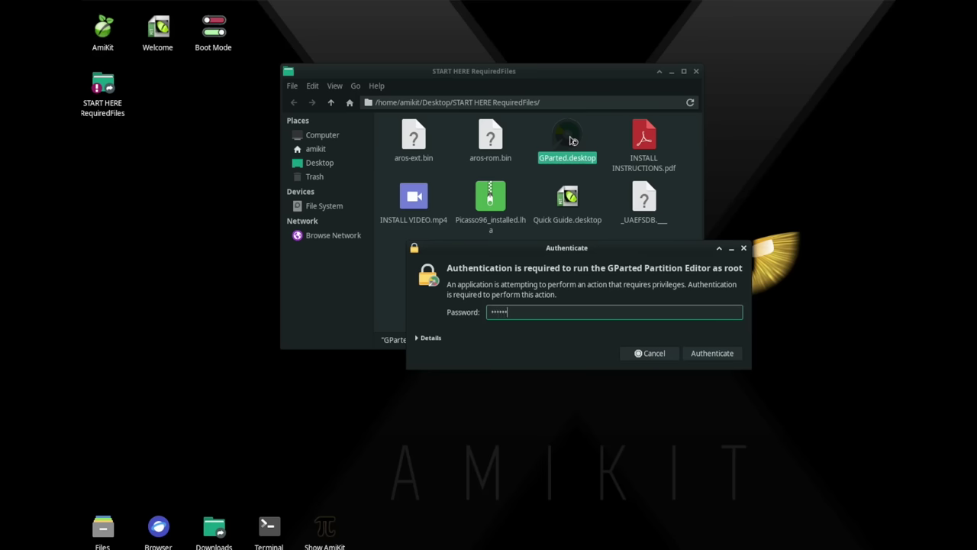
{"action": "key", "text": "Return"}
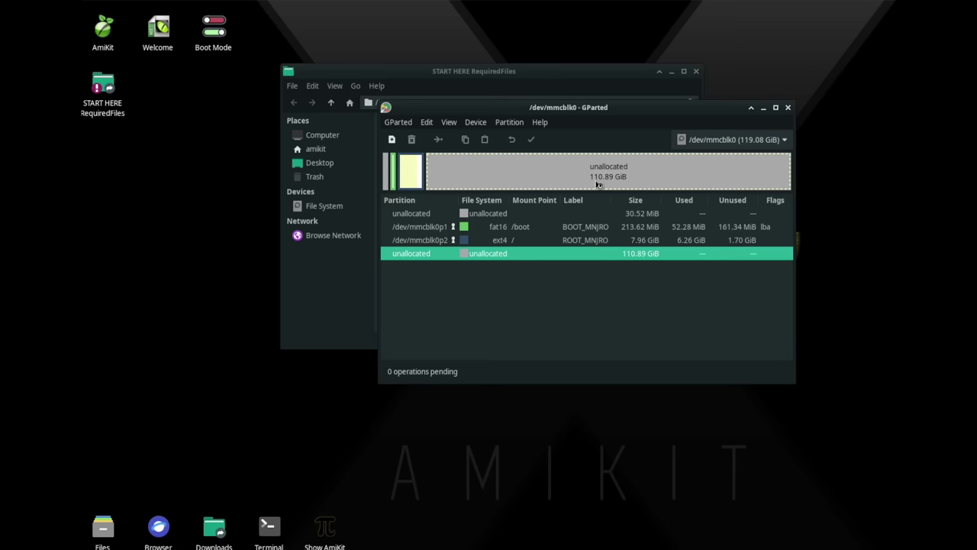
{"action": "left_click", "coordinate": [409, 170]}
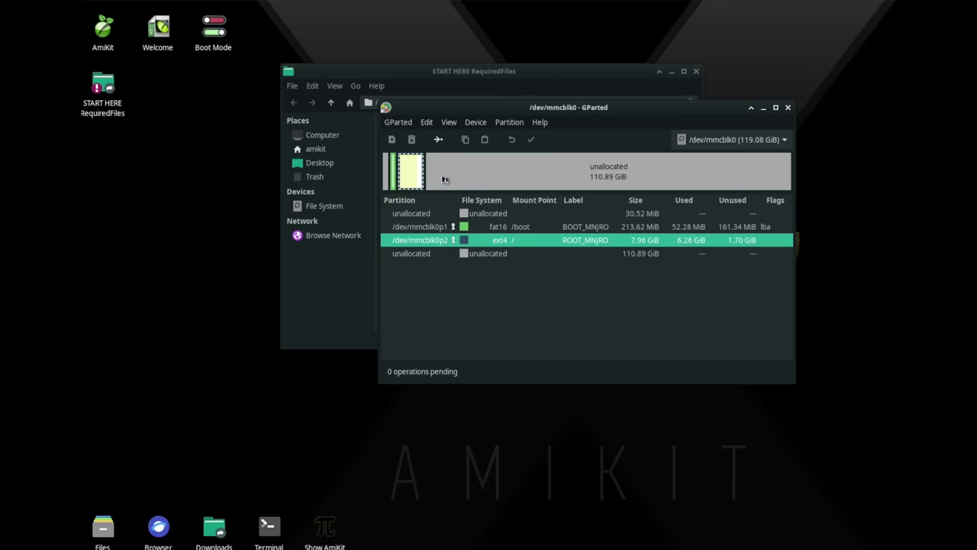
{"action": "left_click", "coordinate": [437, 140]}
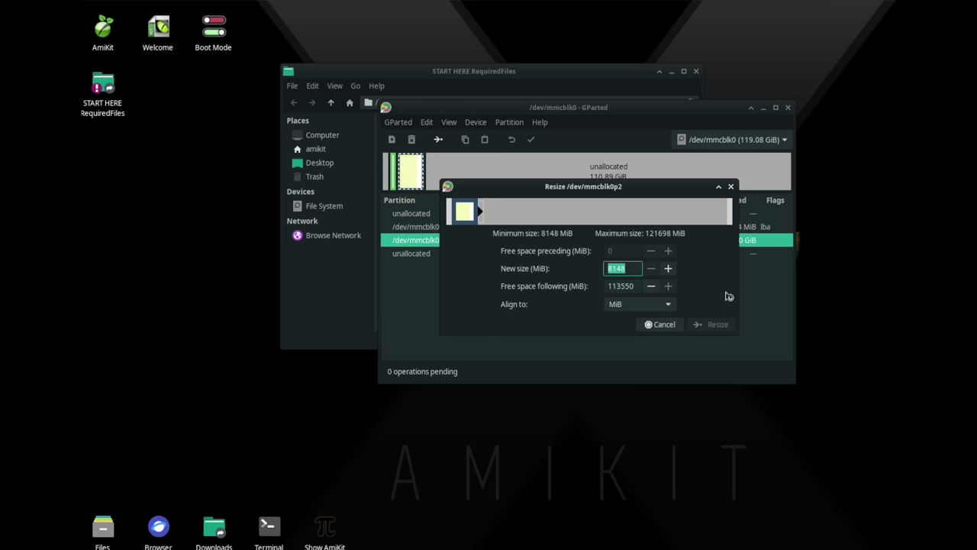
{"action": "left_click_drag", "start_coordinate": [479, 212], "coordinate": [728, 229]}
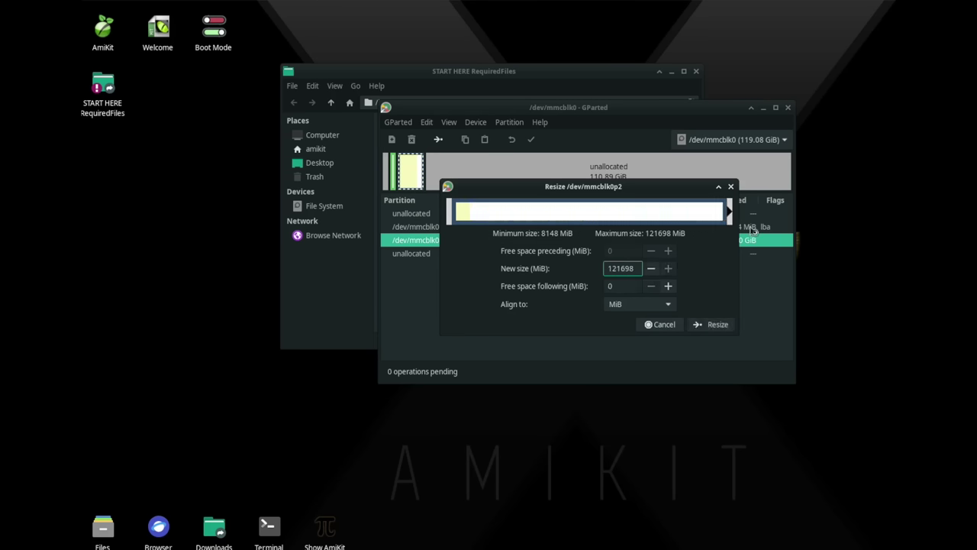
- Queue and apply the grow operation despite the warning, then dismiss the completion report
{"action": "left_click", "coordinate": [717, 324]}
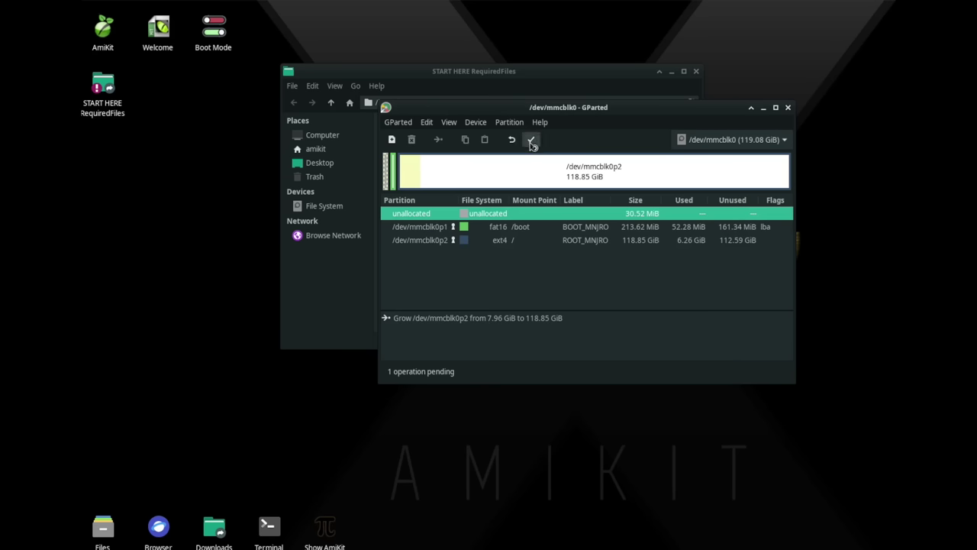
{"action": "left_click", "coordinate": [531, 142]}
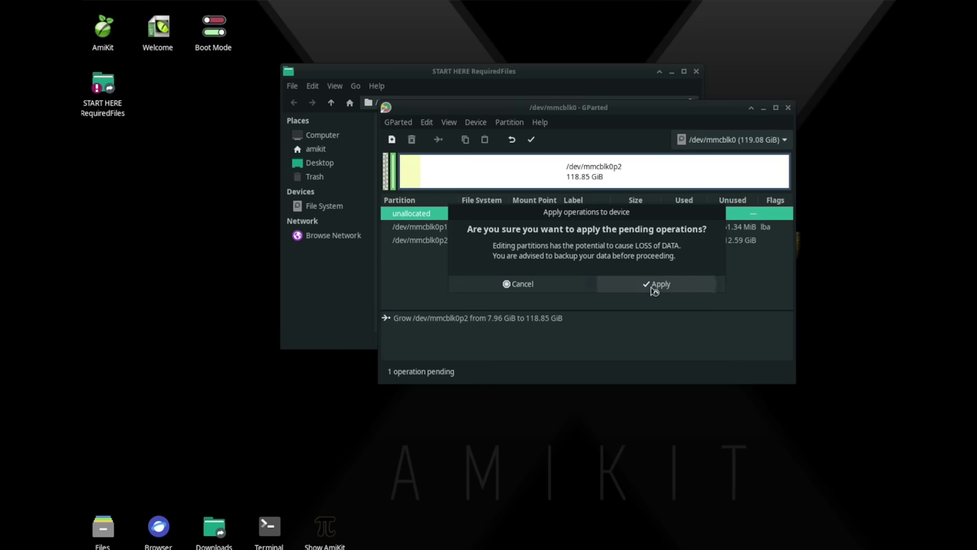
{"action": "left_click", "coordinate": [654, 285]}
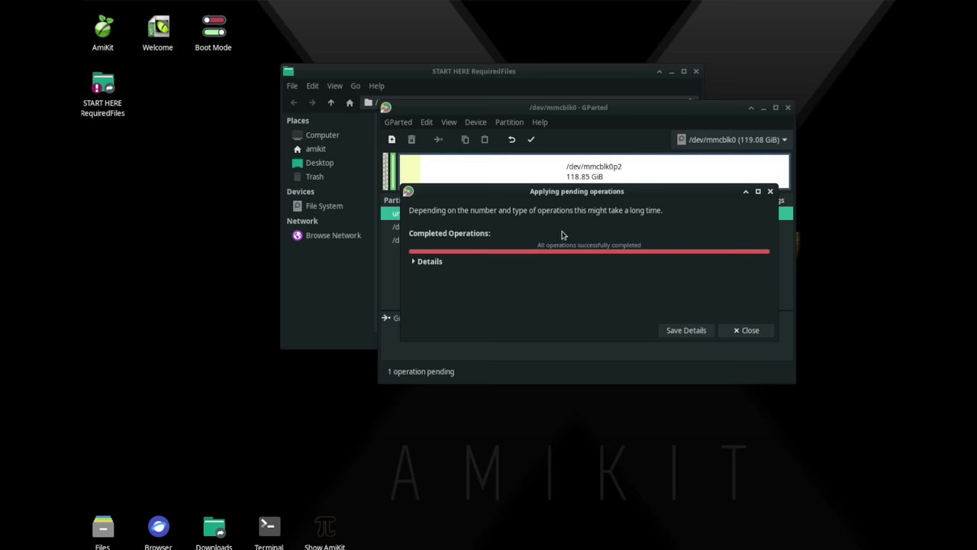
{"action": "left_click", "coordinate": [748, 330]}
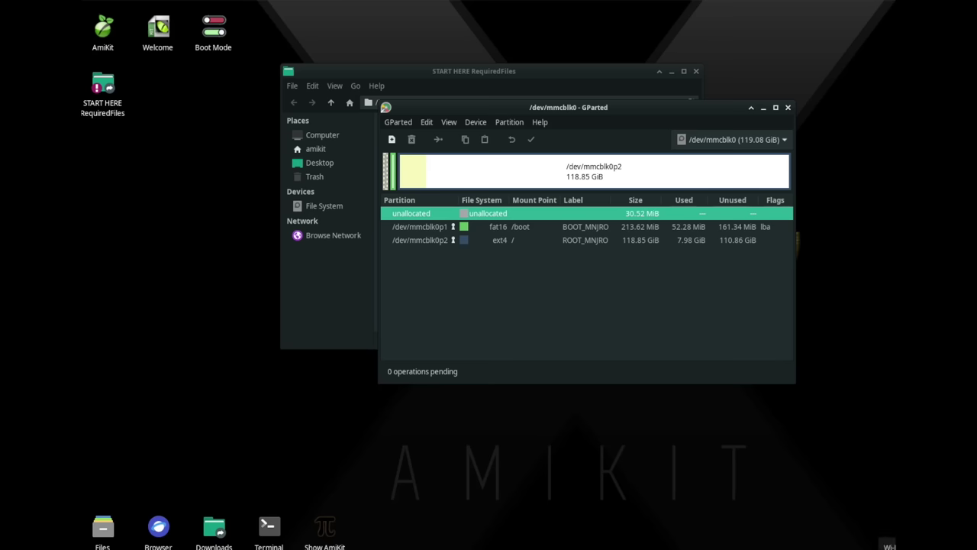
{"action": "left_click", "coordinate": [888, 544]}
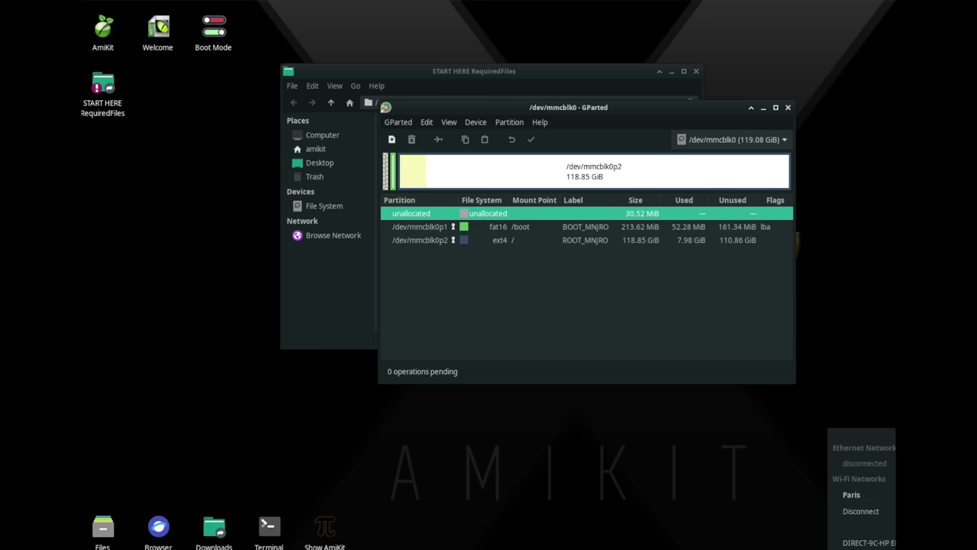
{"action": "left_click", "coordinate": [894, 321]}
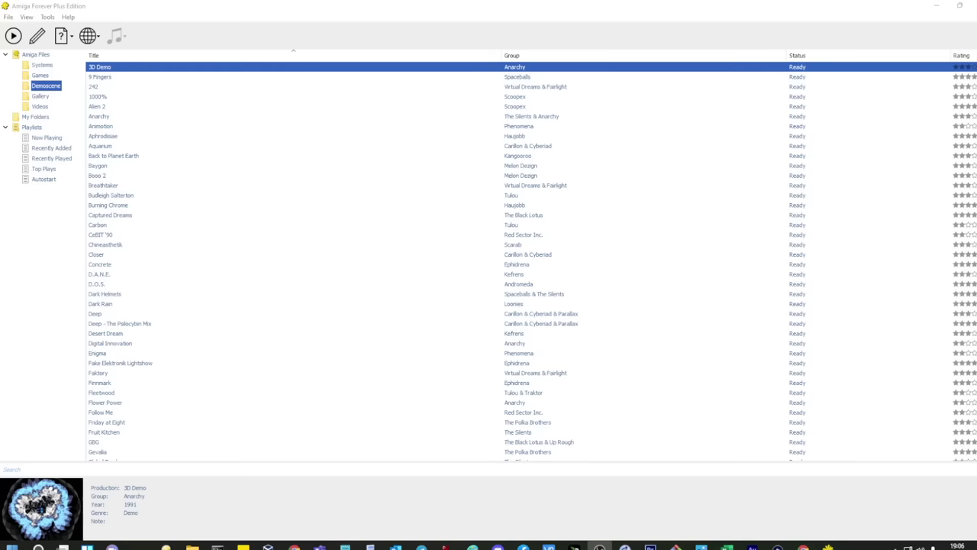
- Build the Amiga Forever DVD ISO via Tools > Build Image, overwriting the existing ISO
{"action": "left_click", "coordinate": [323, 32]}
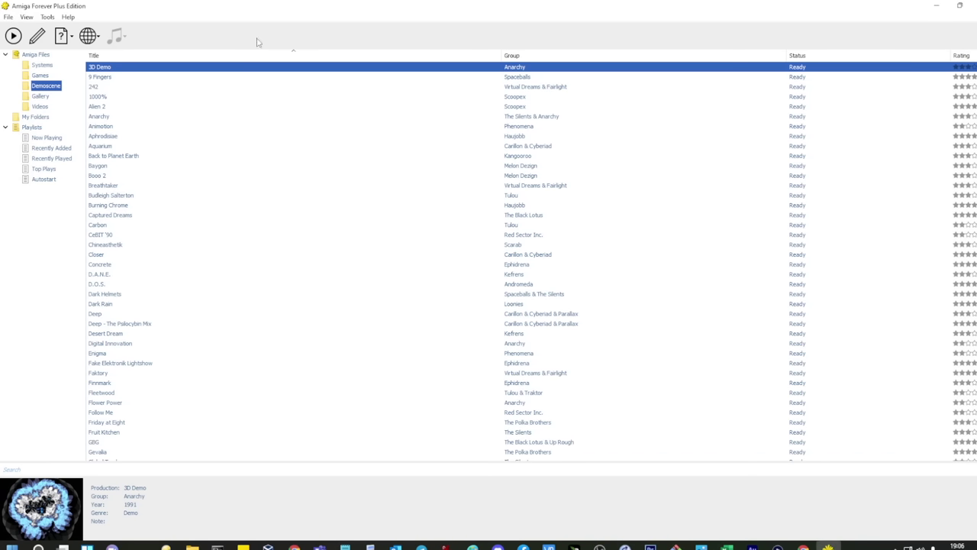
{"action": "left_click", "coordinate": [47, 16]}
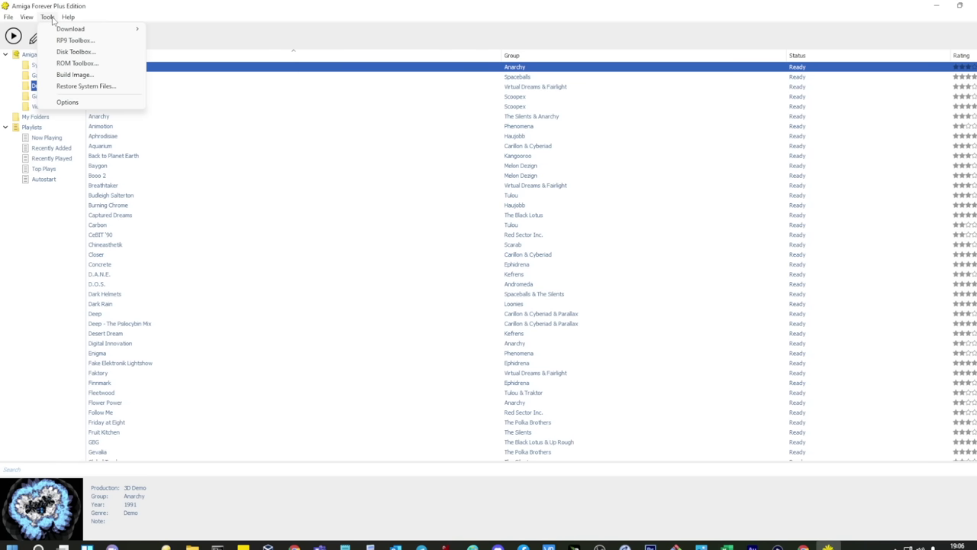
{"action": "left_click", "coordinate": [74, 74]}
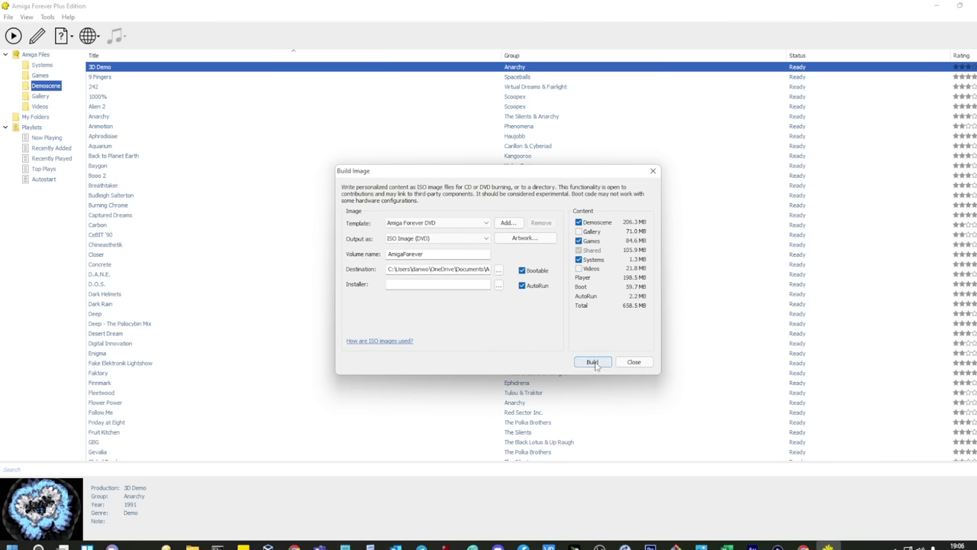
{"action": "left_click", "coordinate": [594, 363]}
{"action": "left_click", "coordinate": [536, 315]}
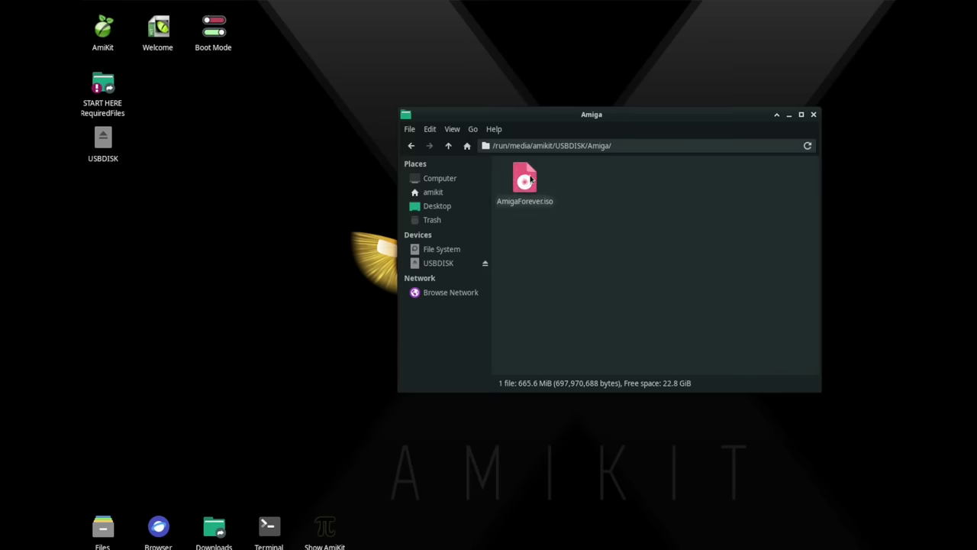
- Drag AmigaForever.iso from USBDISK/Amiga onto the START HERE RequiredFiles folder
{"action": "left_click_drag", "start_coordinate": [526, 183], "coordinate": [99, 86]}
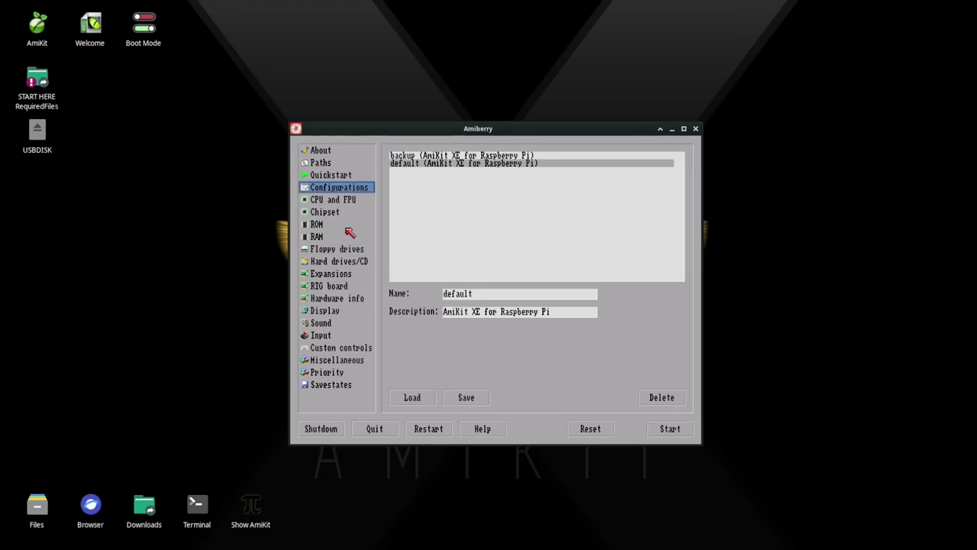
- Enable an emulated CD drive loaded with AmigaForever-DVD.iso and start Amiberry
{"action": "left_click", "coordinate": [349, 262]}
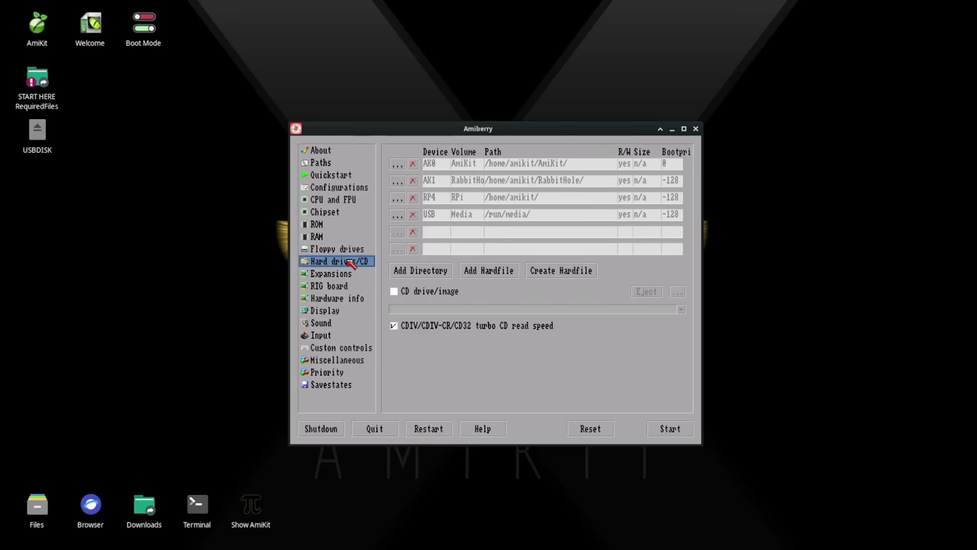
{"action": "left_click", "coordinate": [424, 293]}
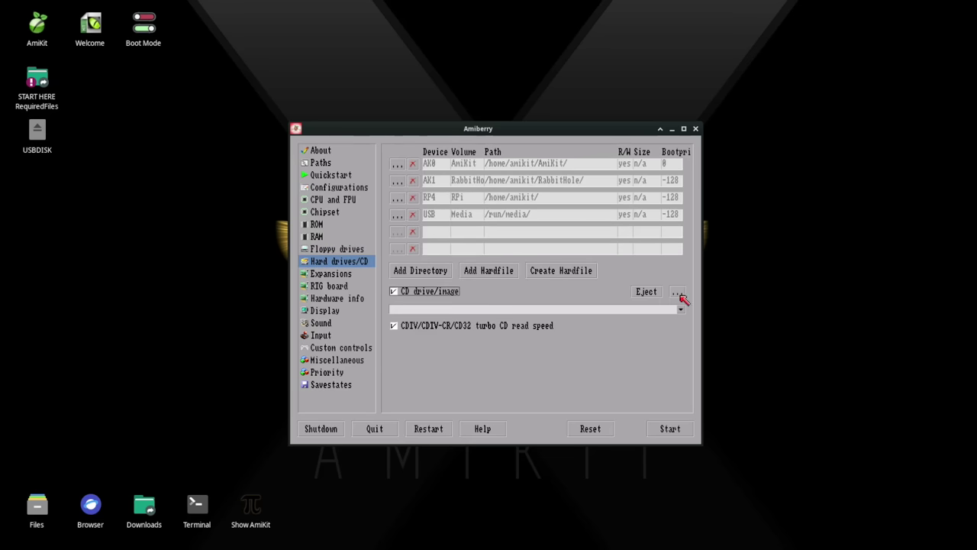
{"action": "left_click", "coordinate": [678, 293]}
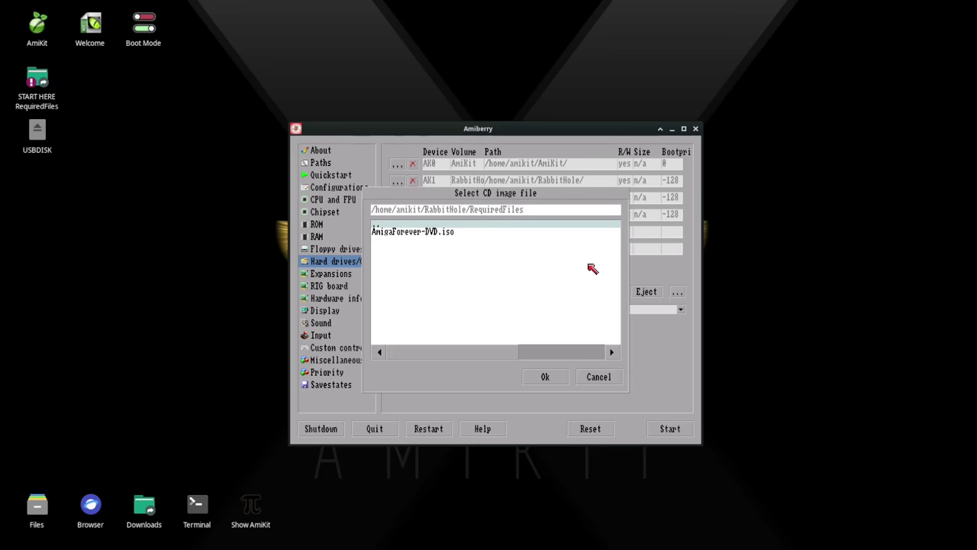
{"action": "double_click", "coordinate": [436, 236]}
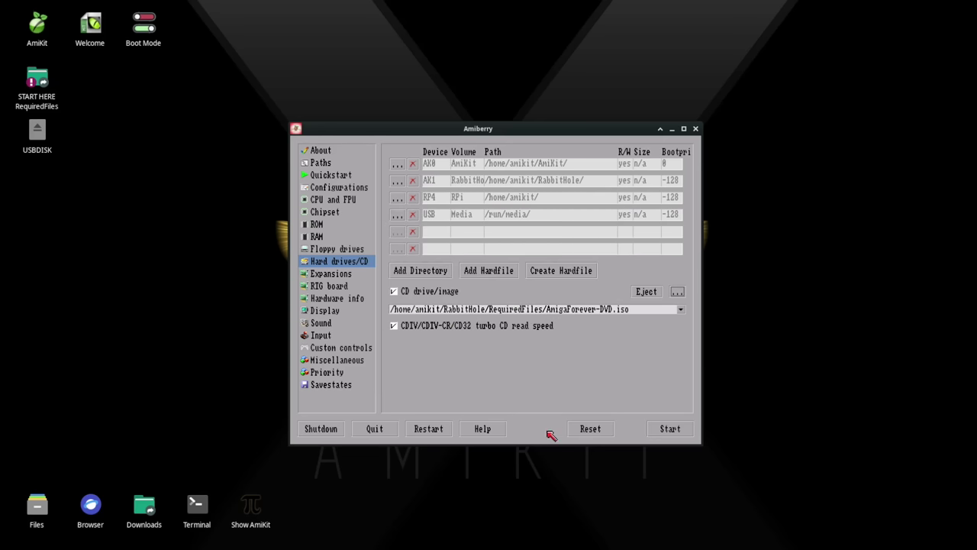
{"action": "left_click", "coordinate": [666, 431]}
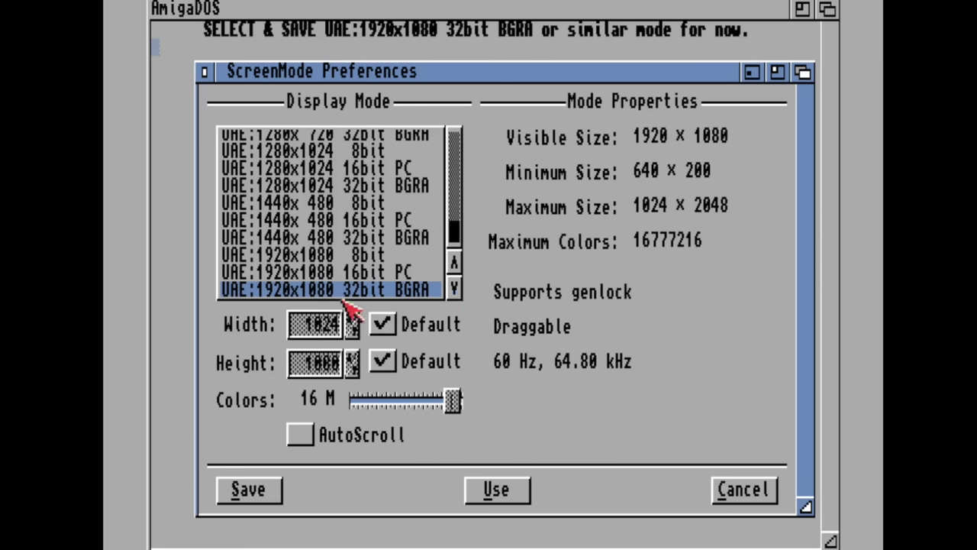
- Use the selected UAE:1920x1080 32bit BGRA screen mode
{"action": "left_click", "coordinate": [498, 492]}
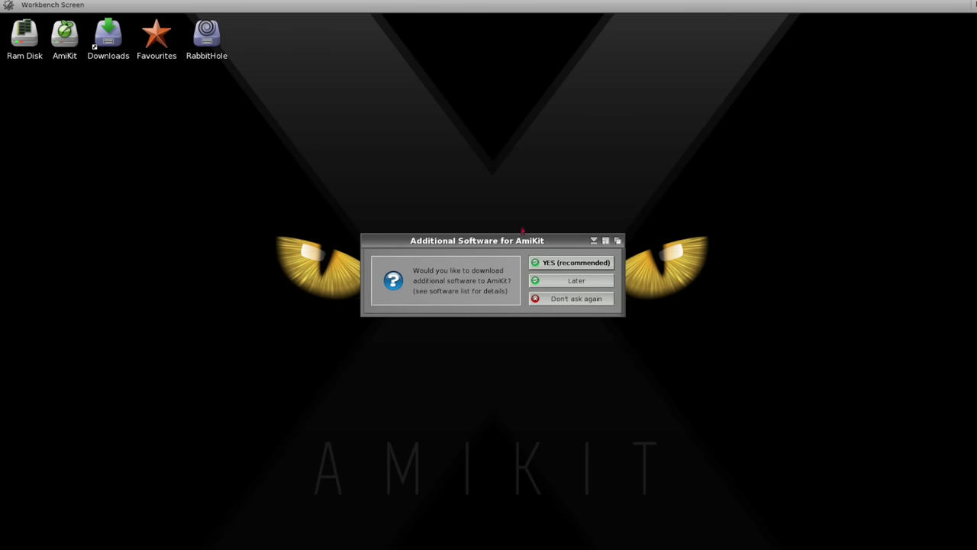
- Accept the recommended additional software download and open the Favourites drawer
{"action": "left_click", "coordinate": [569, 264]}
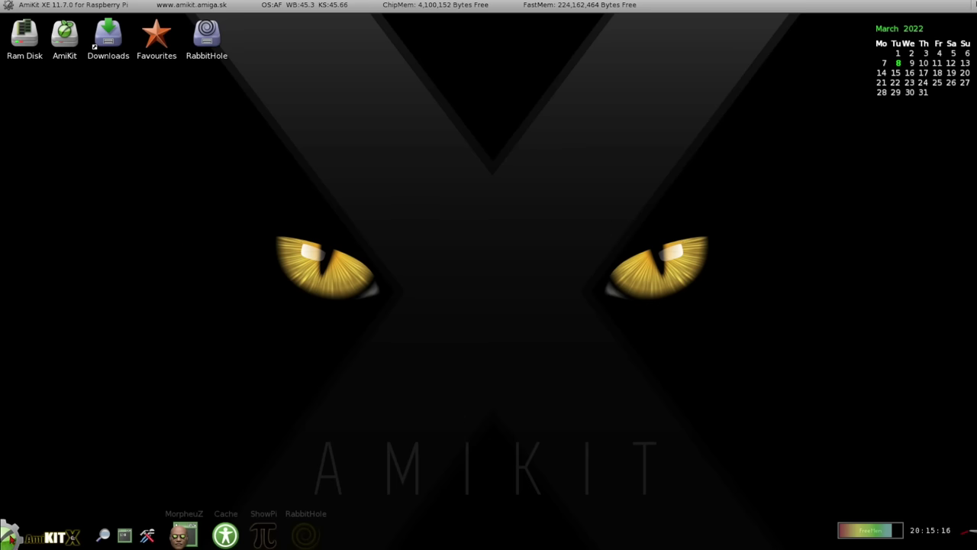
{"action": "left_click", "coordinate": [12, 541]}
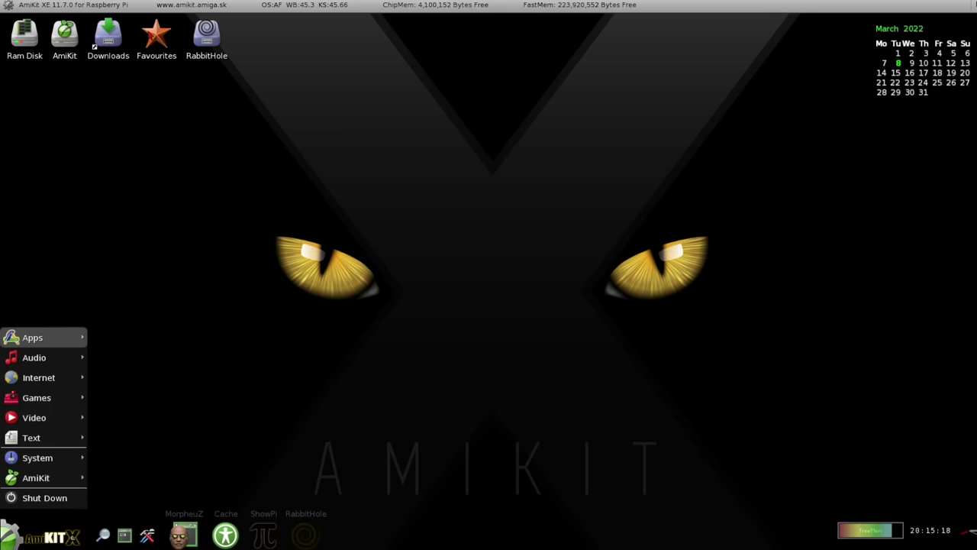
{"action": "double_click", "coordinate": [151, 35]}
- Centre the Favourites window, open the RabbitHole drawer, and launch the web browser
{"action": "left_click_drag", "start_coordinate": [172, 83], "coordinate": [423, 93]}
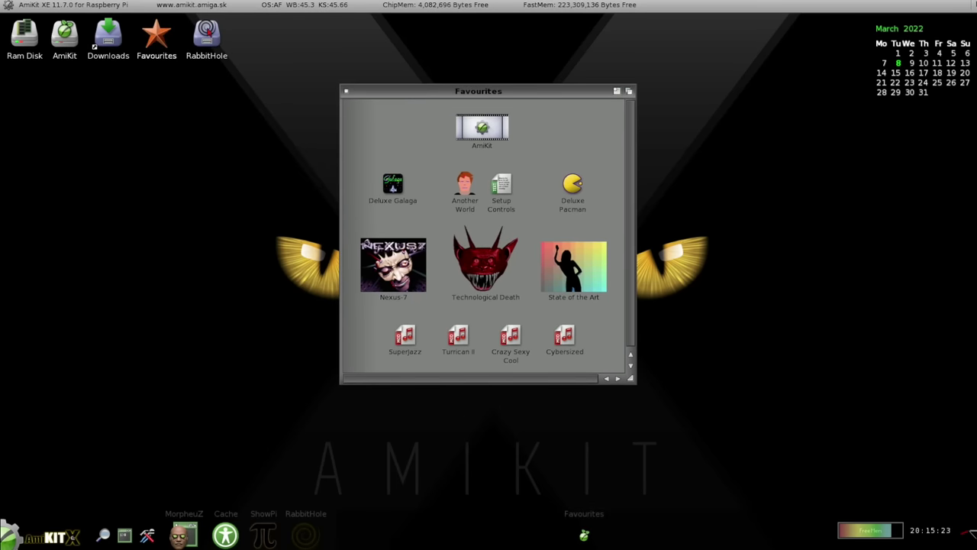
{"action": "double_click", "coordinate": [208, 33]}
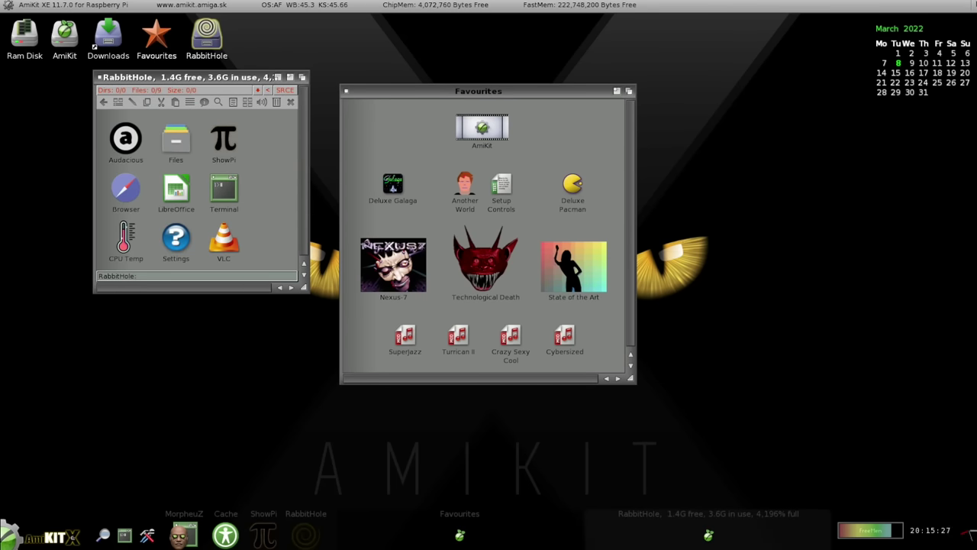
{"action": "double_click", "coordinate": [131, 194]}
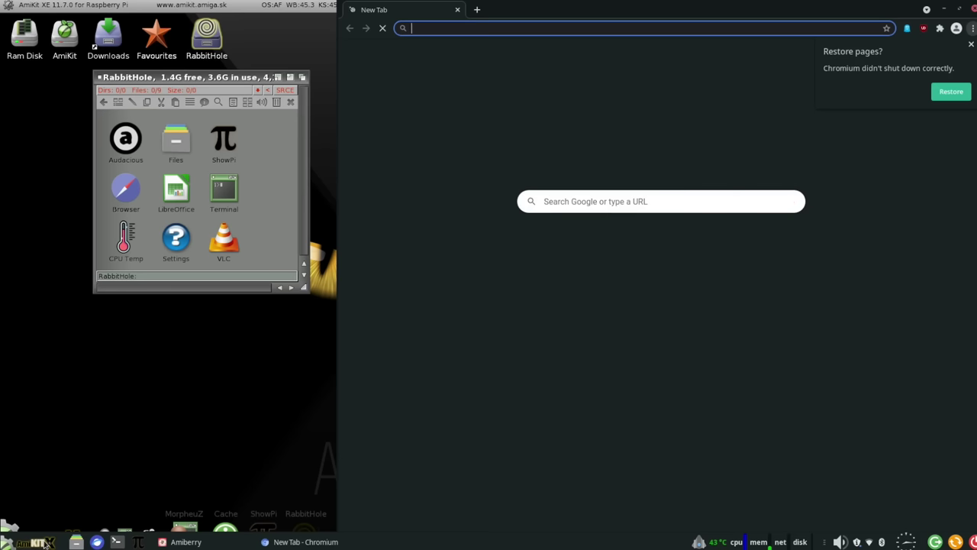
- Search Google for 'tescot' in Chromium, then close the browser
{"action": "left_click", "coordinate": [453, 275]}
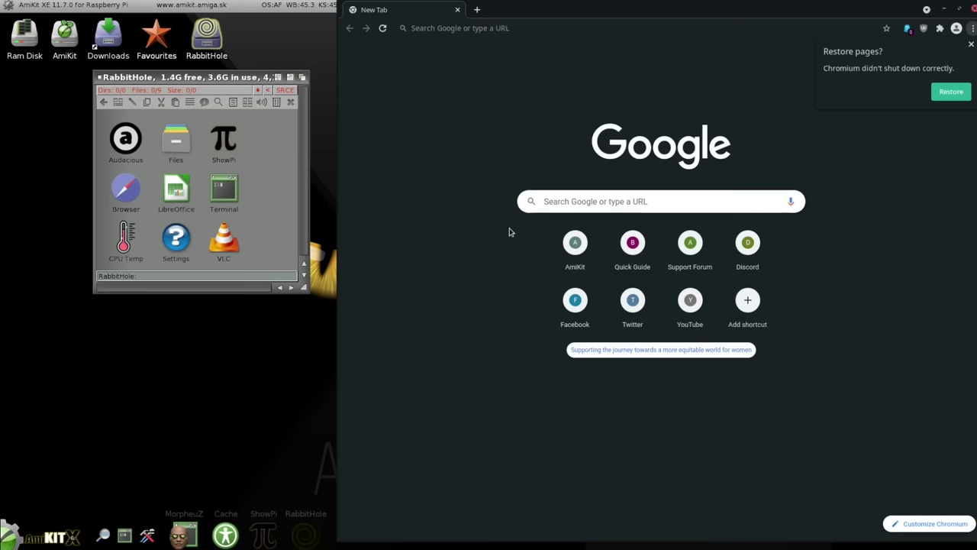
{"action": "left_click", "coordinate": [564, 200]}
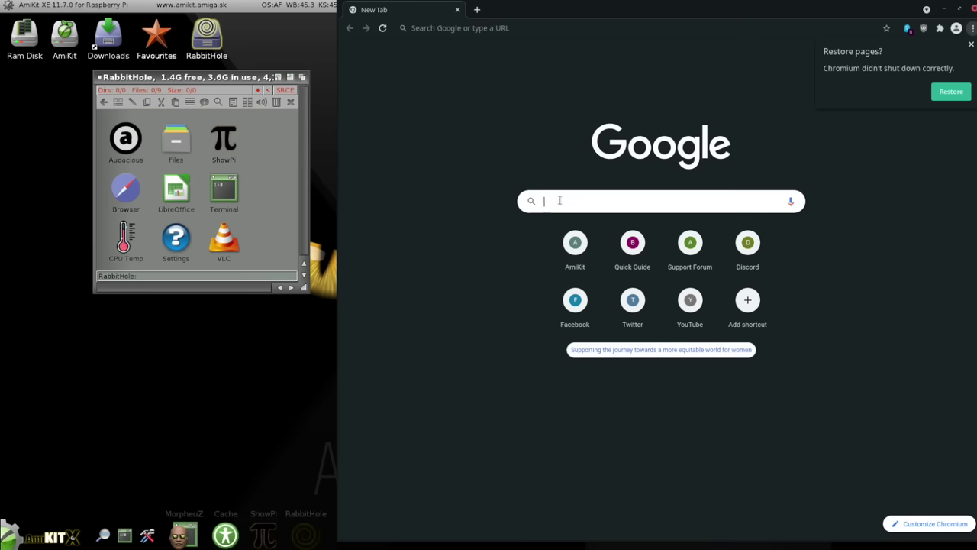
{"action": "type", "text": "tescot"}
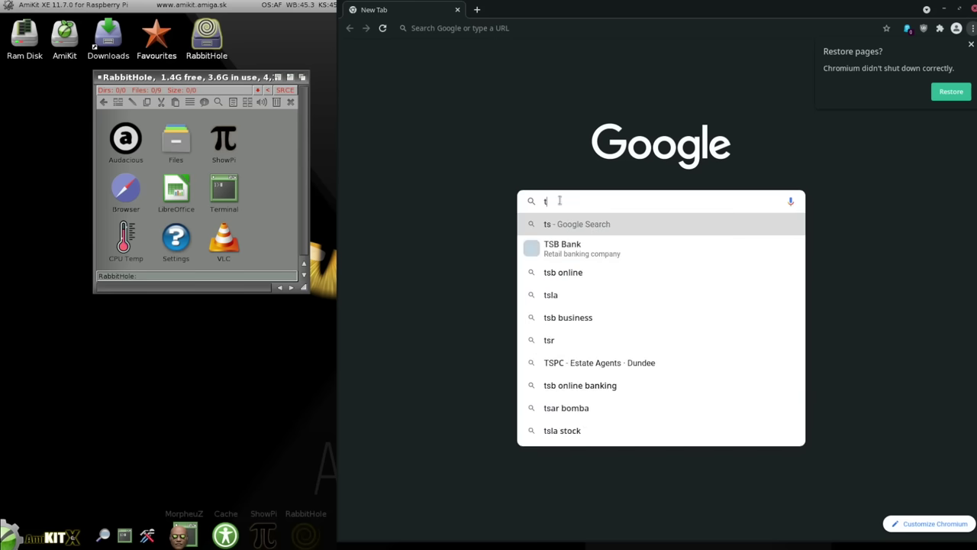
{"action": "key", "text": "Return"}
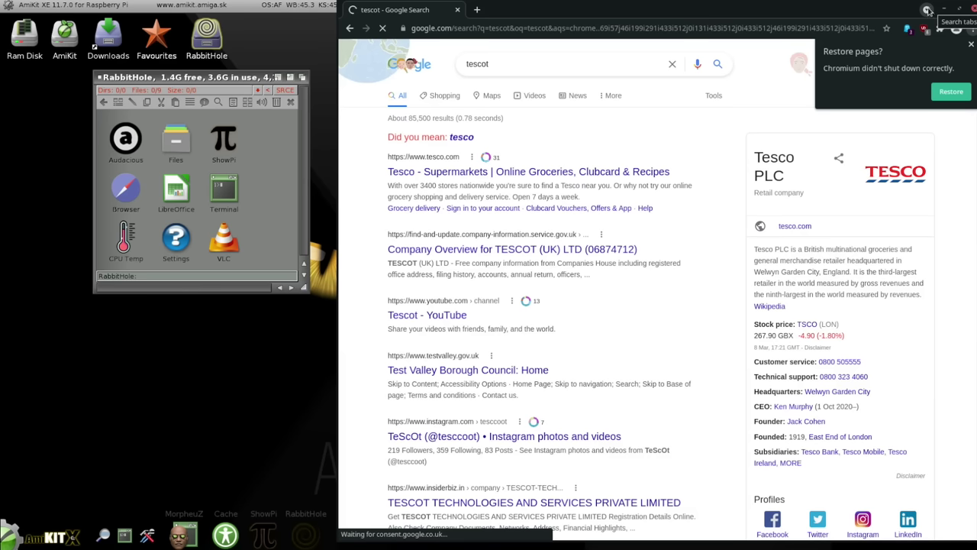
{"action": "left_click", "coordinate": [964, 8]}
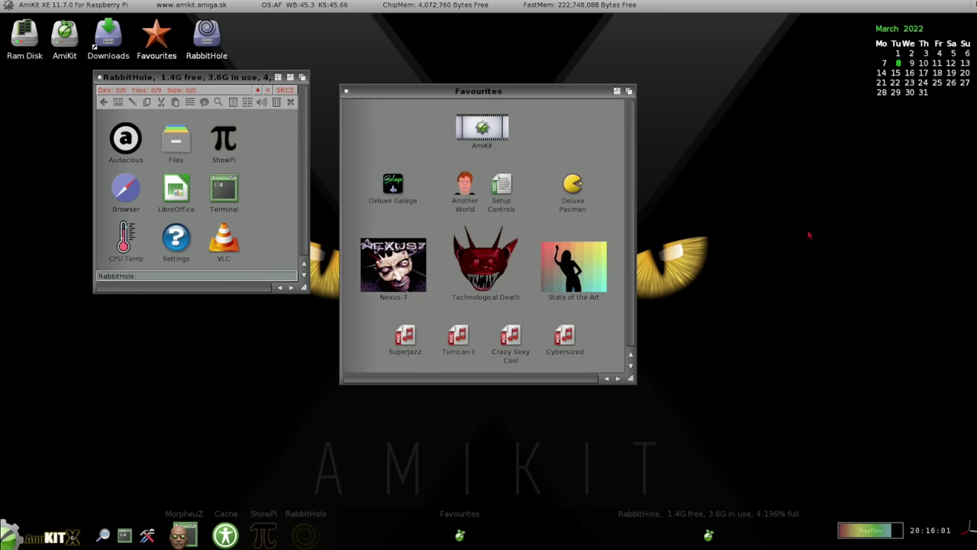
{"action": "left_click", "coordinate": [580, 135]}
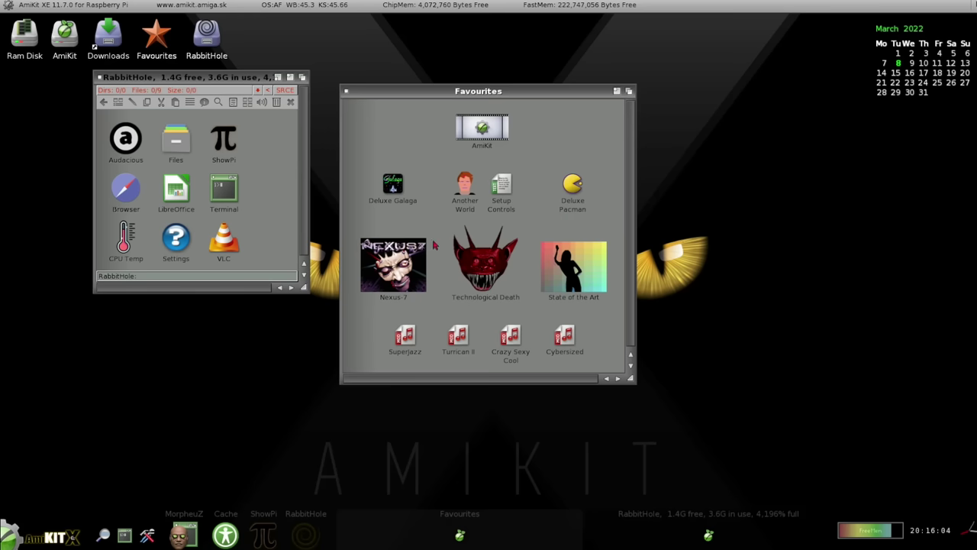
{"action": "double_click", "coordinate": [576, 271]}
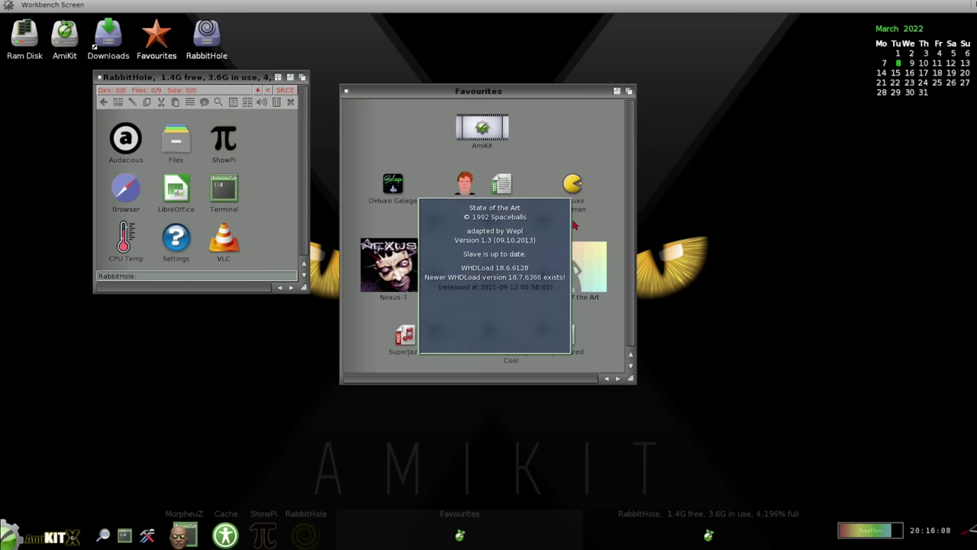
{"action": "left_click", "coordinate": [493, 343]}
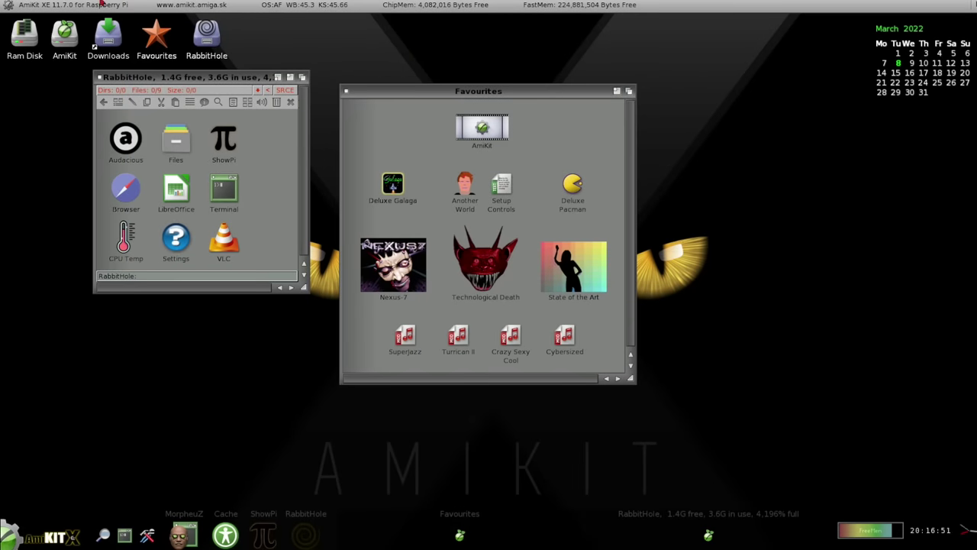
{"action": "right_click", "coordinate": [15, 4]}
- Quit Directory Opus through its Opus > Quit... menu
{"action": "right_click", "coordinate": [27, 4]}
{"action": "left_click", "coordinate": [29, 81]}
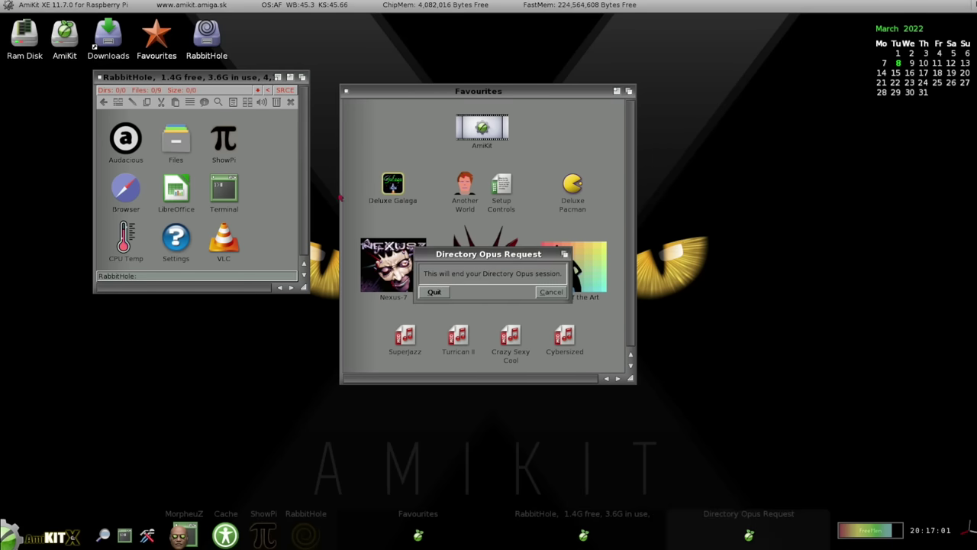
{"action": "left_click", "coordinate": [435, 292]}
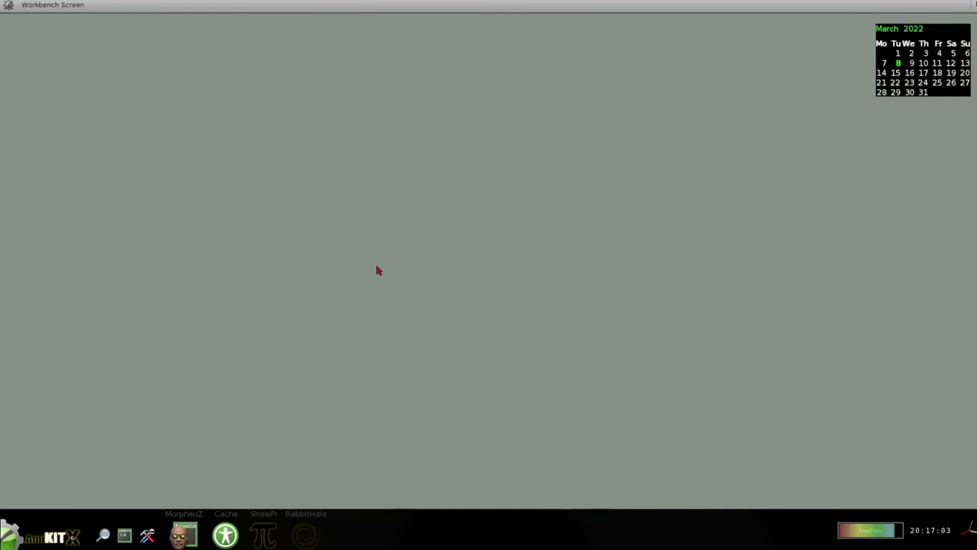
- Shut down AmiKit from the AmiKIT start menu, returning to Linux
{"action": "left_click", "coordinate": [35, 536]}
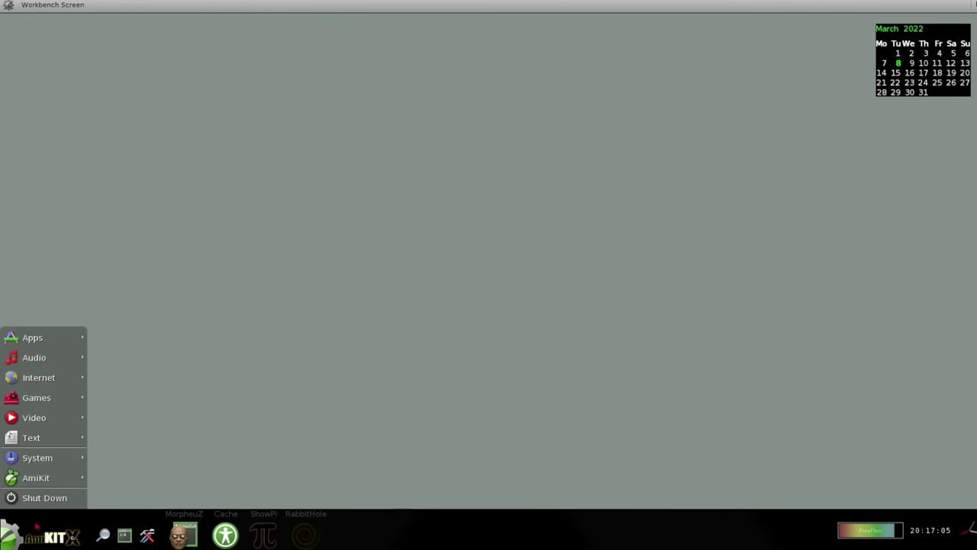
{"action": "left_click", "coordinate": [44, 498]}
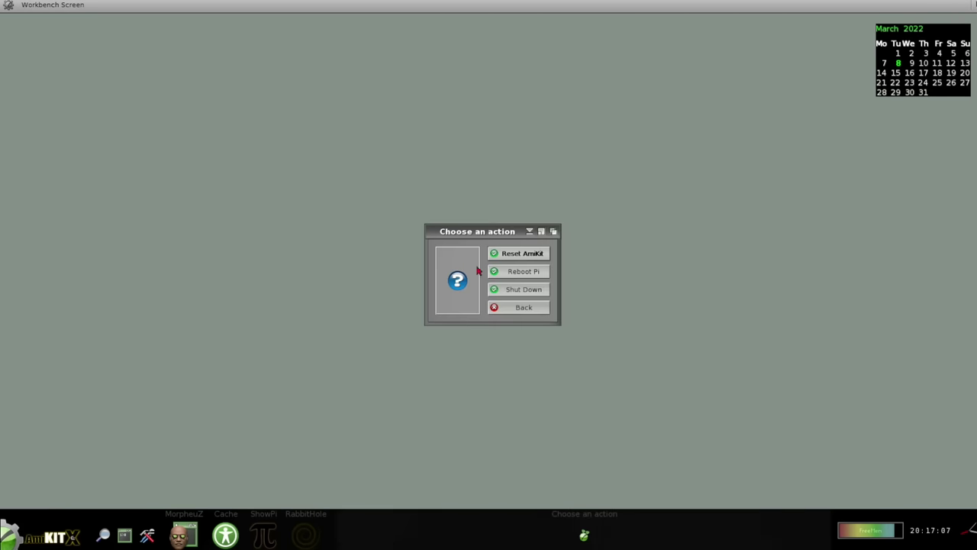
{"action": "left_click", "coordinate": [523, 290]}
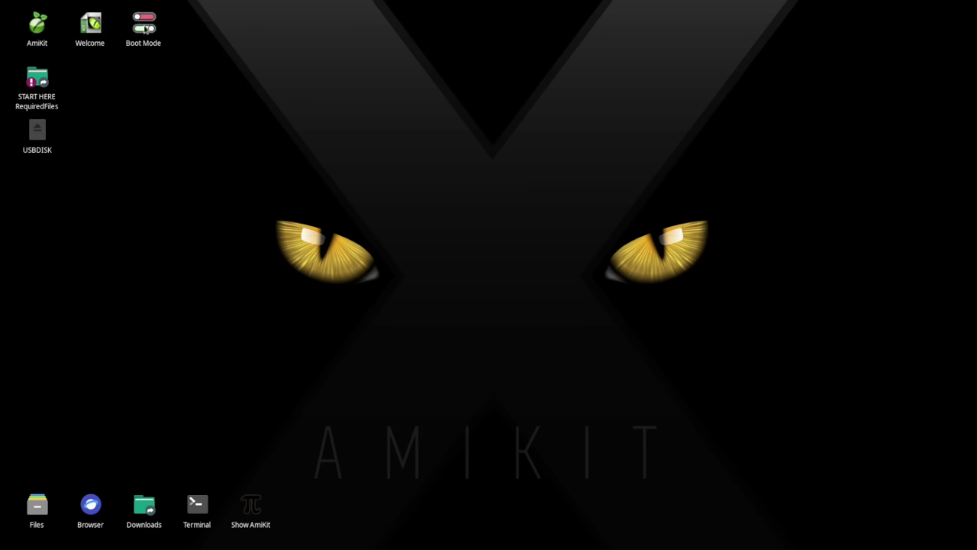
- Turn on Boot Mode via its desktop icon and restart the Raspberry Pi
{"action": "double_click", "coordinate": [145, 28]}
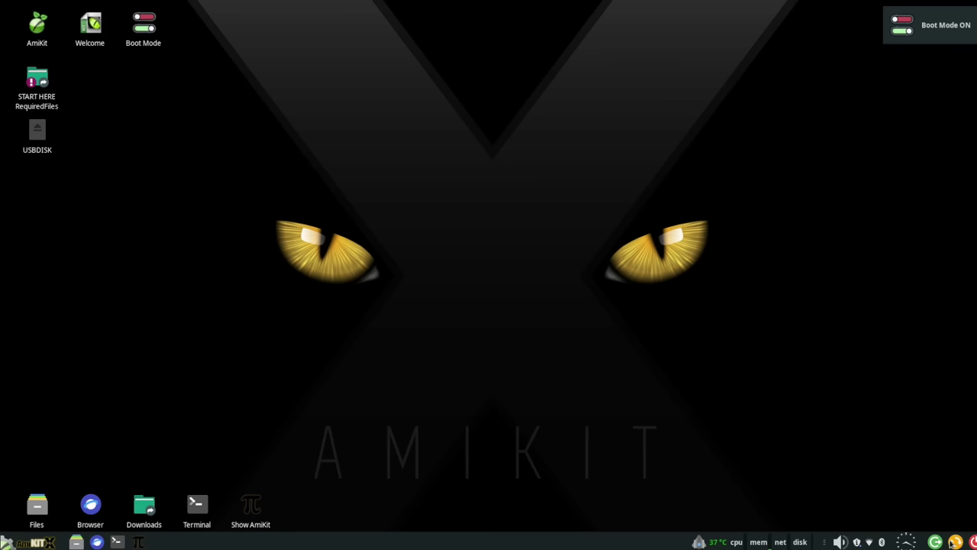
{"action": "left_click", "coordinate": [955, 542]}
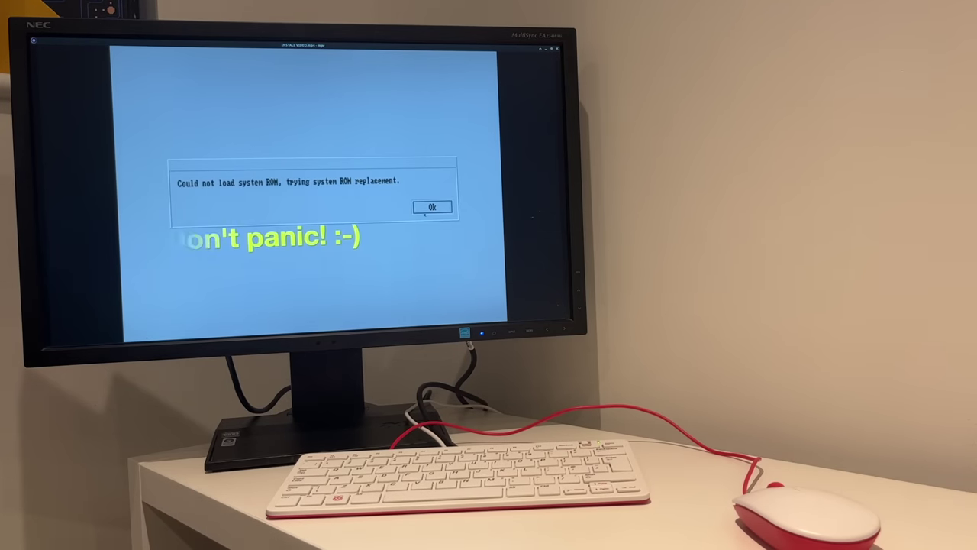
- Dismiss the 'Could not load system ROM' warning and allow the Picasso96 driver download
{"action": "left_click", "coordinate": [427, 208]}
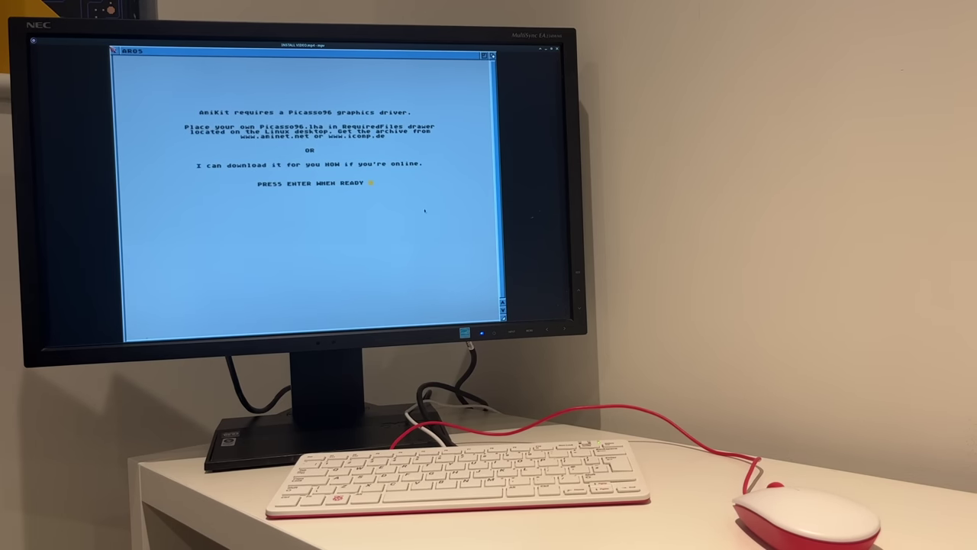
{"action": "key", "text": "Return"}
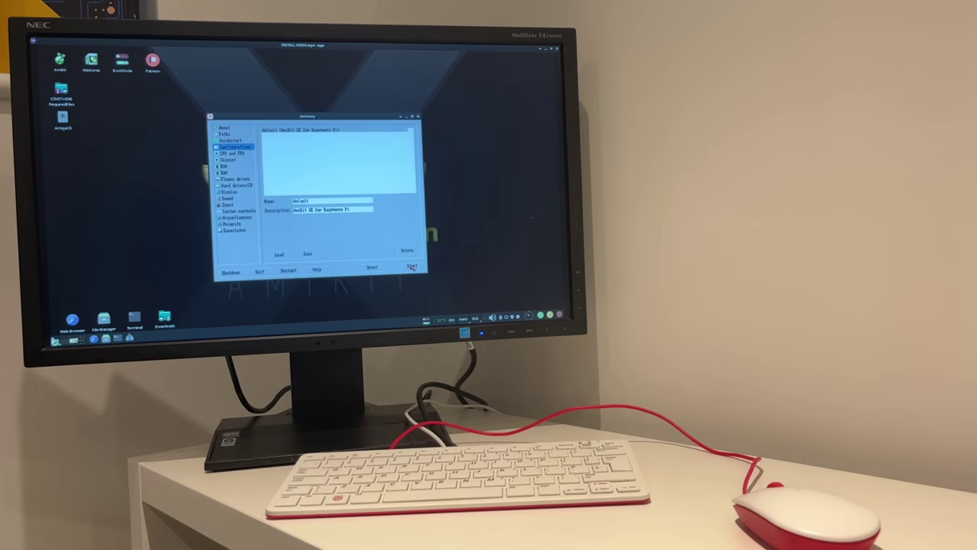
- Restart AmiKit, save UAE:1920x1080 32bit BGRA as the screen mode, and acknowledge installation complete
{"action": "left_click", "coordinate": [412, 266]}
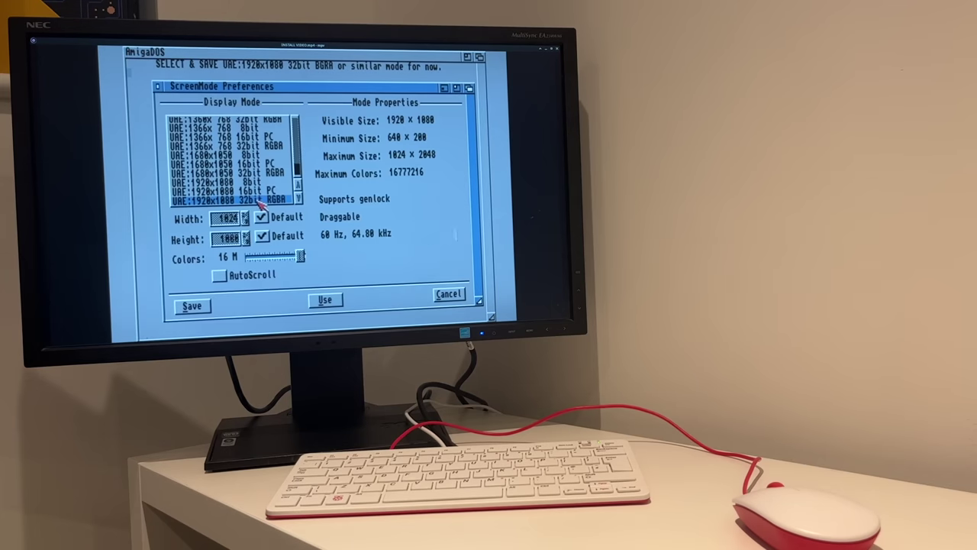
{"action": "left_click", "coordinate": [205, 308]}
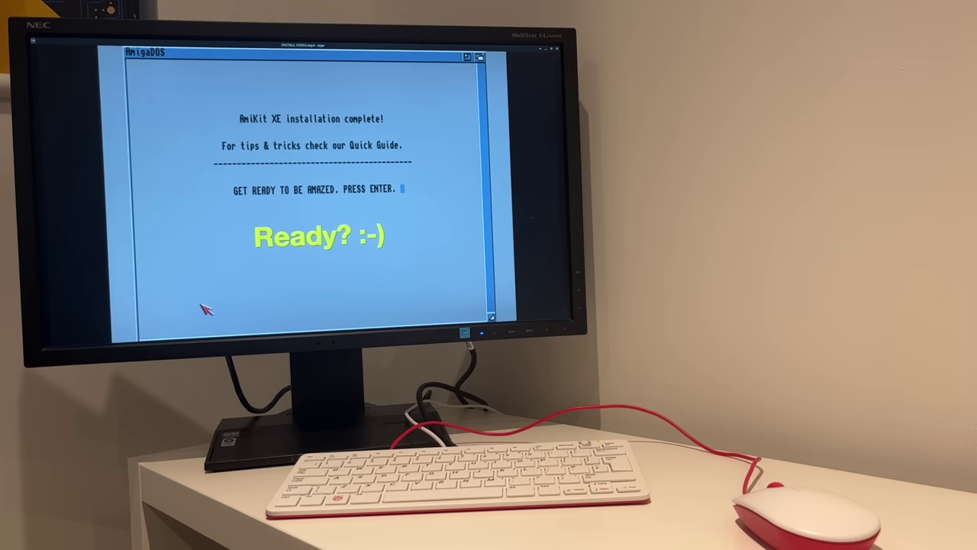
{"action": "key", "text": "Return"}
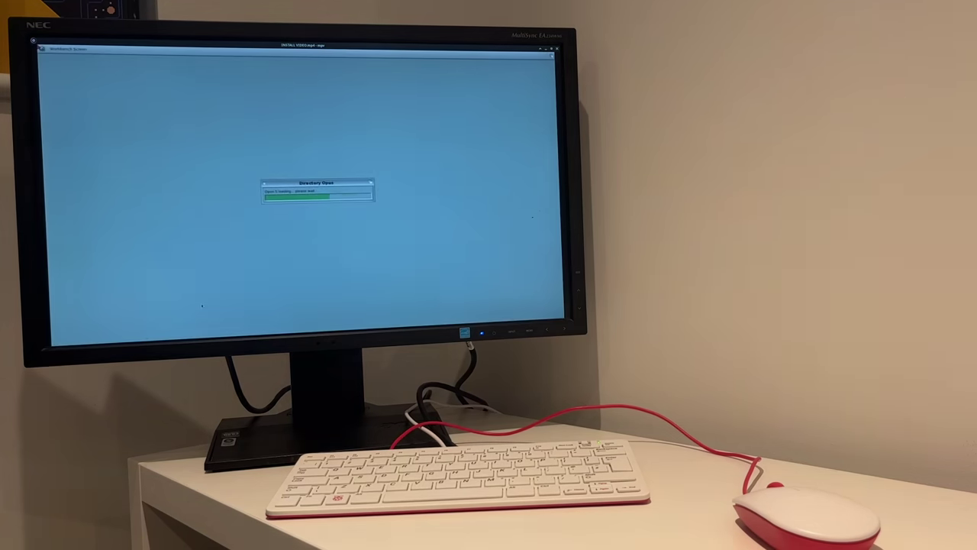